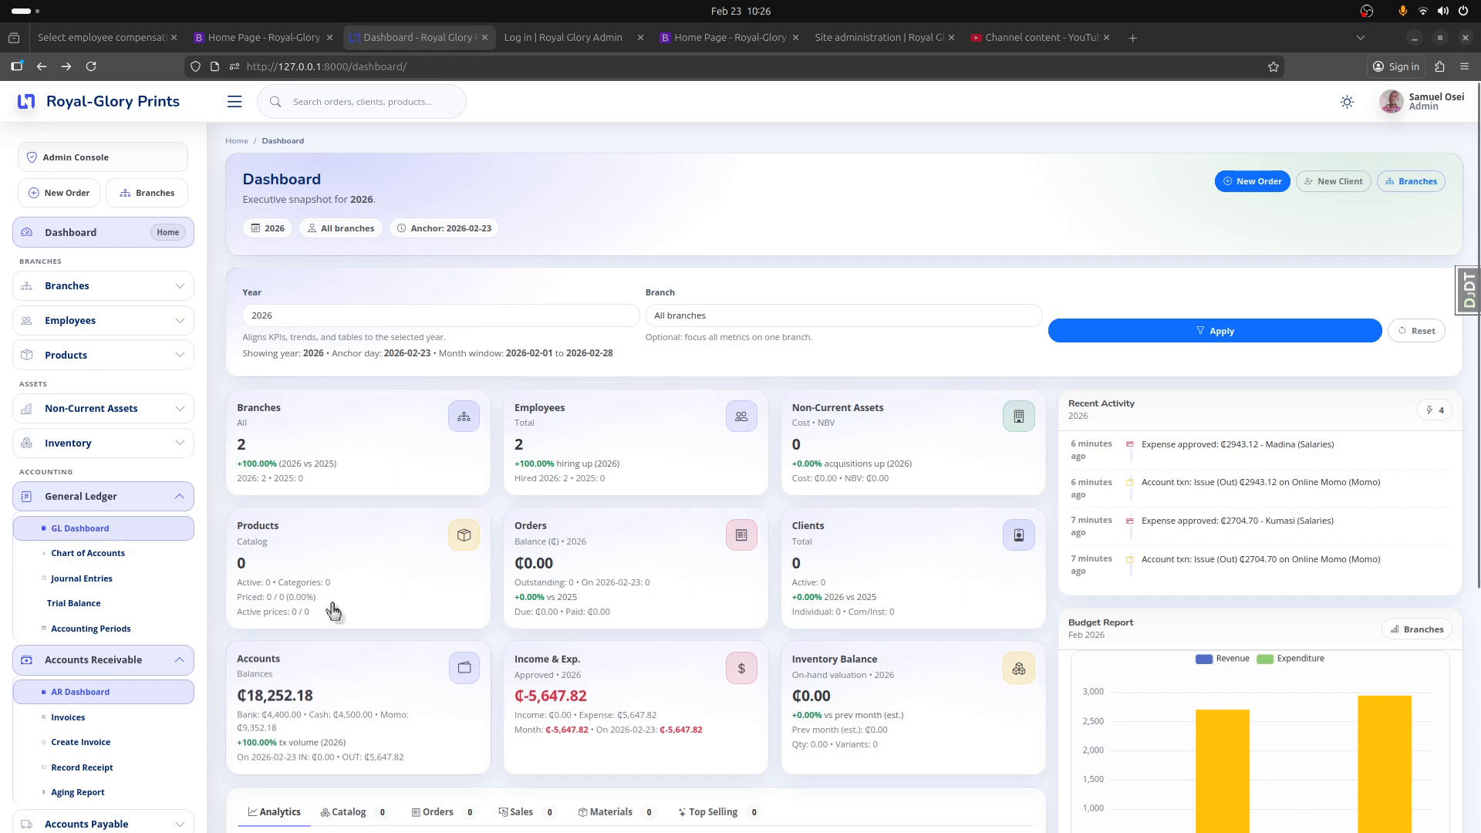
Step: Start a new product category named "Large Format Printing" with the description "Banners, stickers, posters, and outdoor prints"
left_click(256, 571)
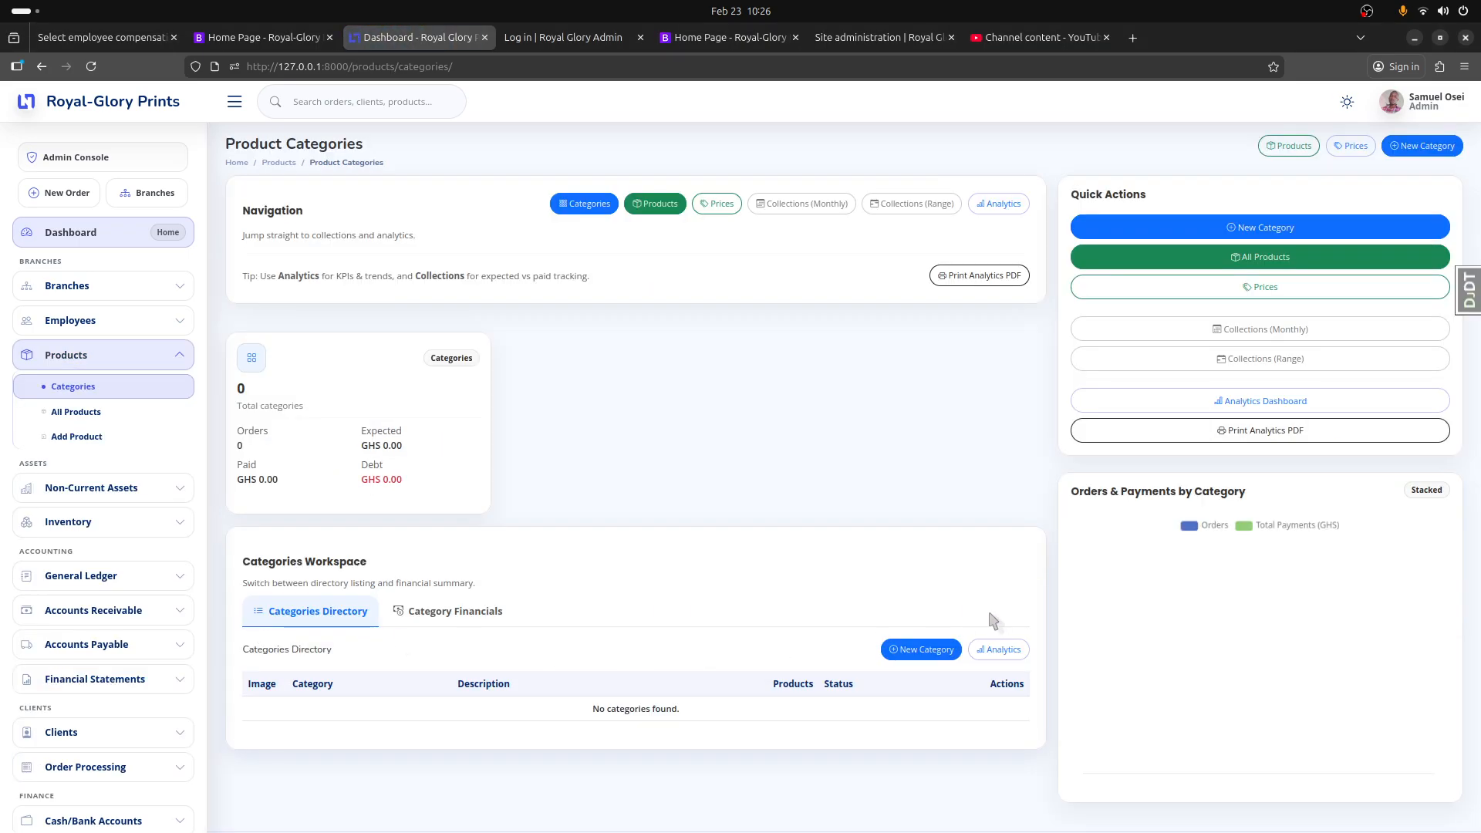
left_click(1256, 230)
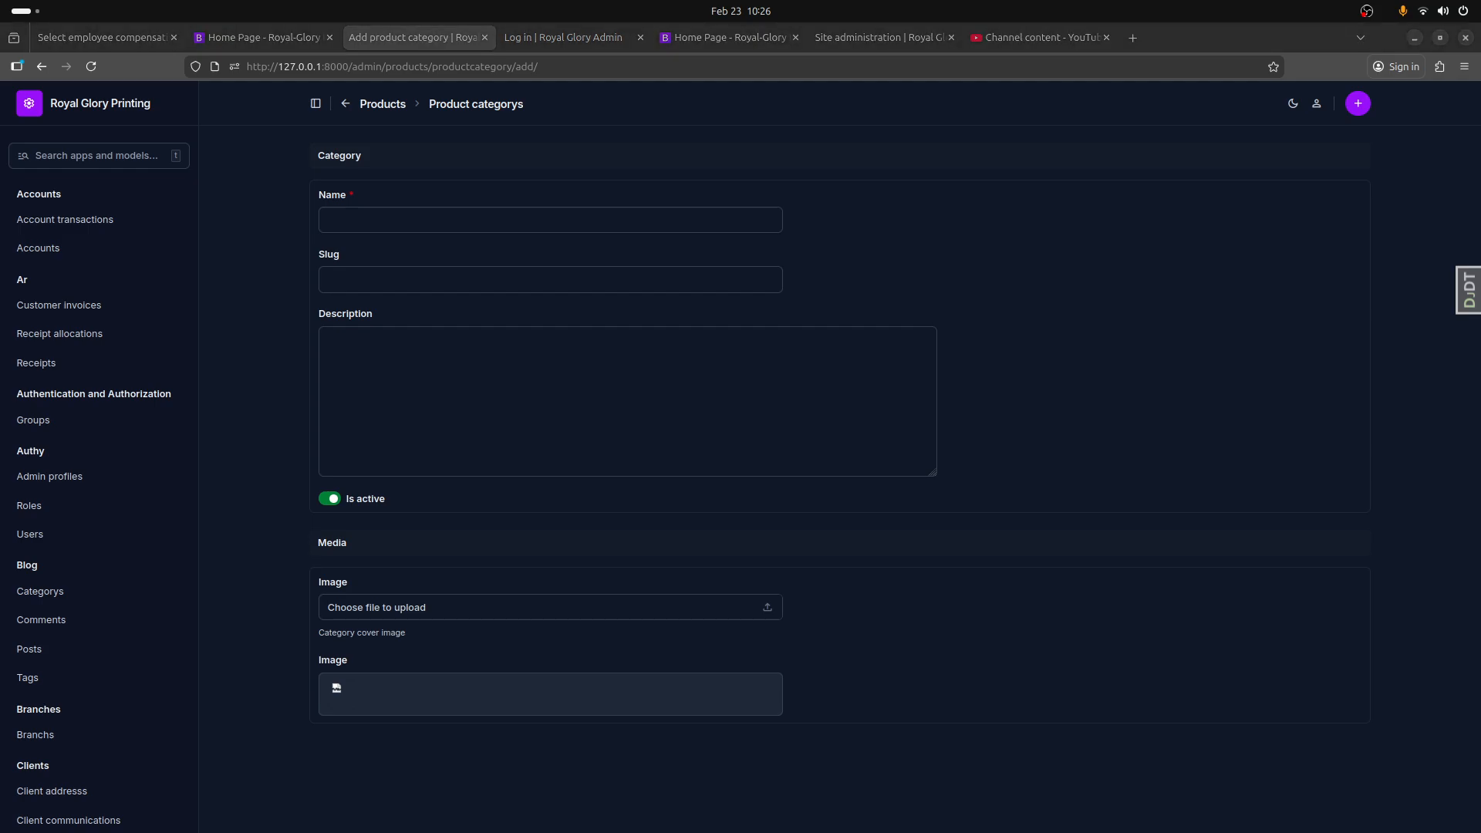
left_click(526, 221)
type("Large Format Printing")
left_click(489, 401)
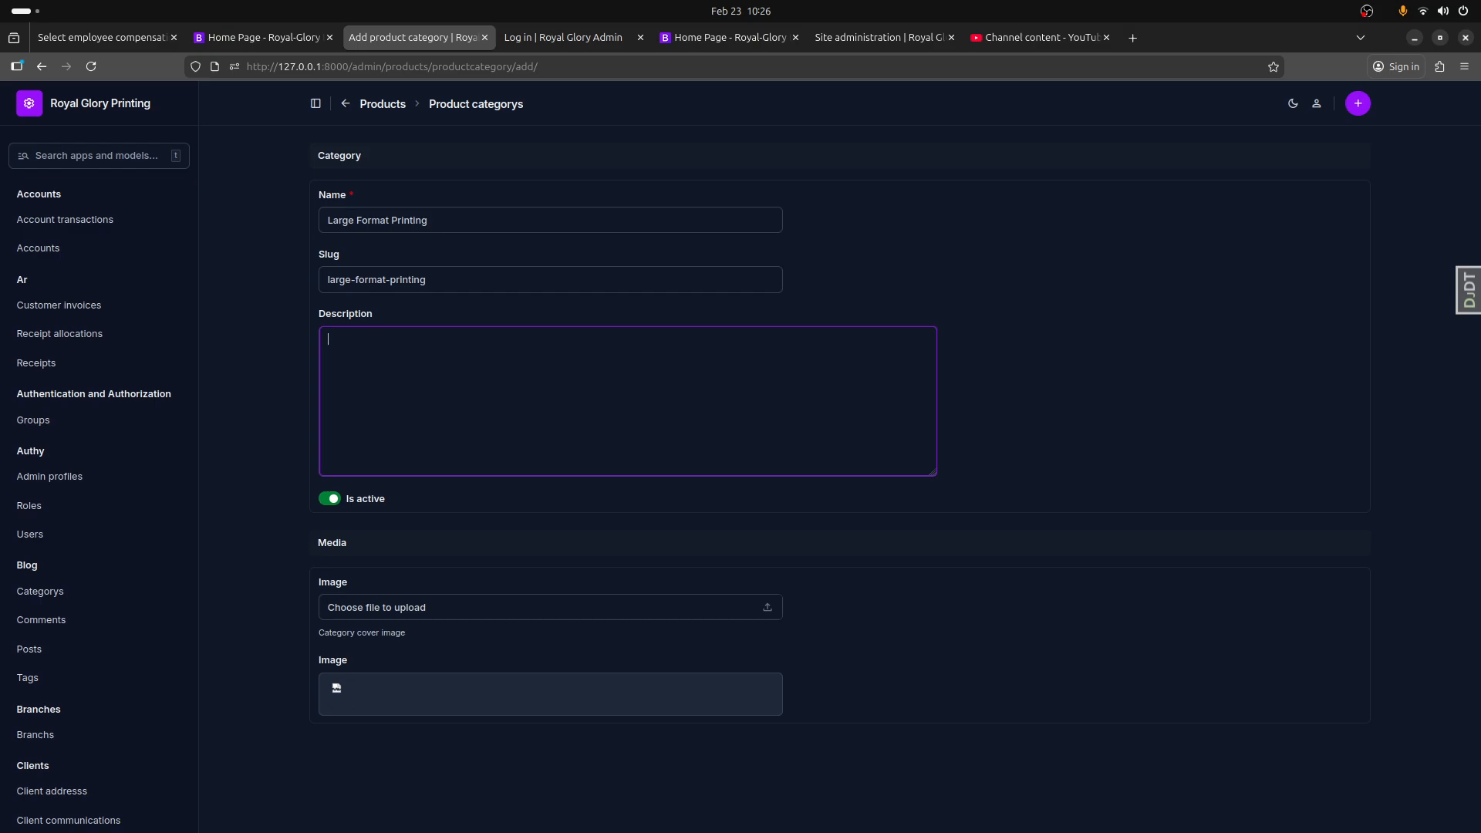
key("alt+Tab")
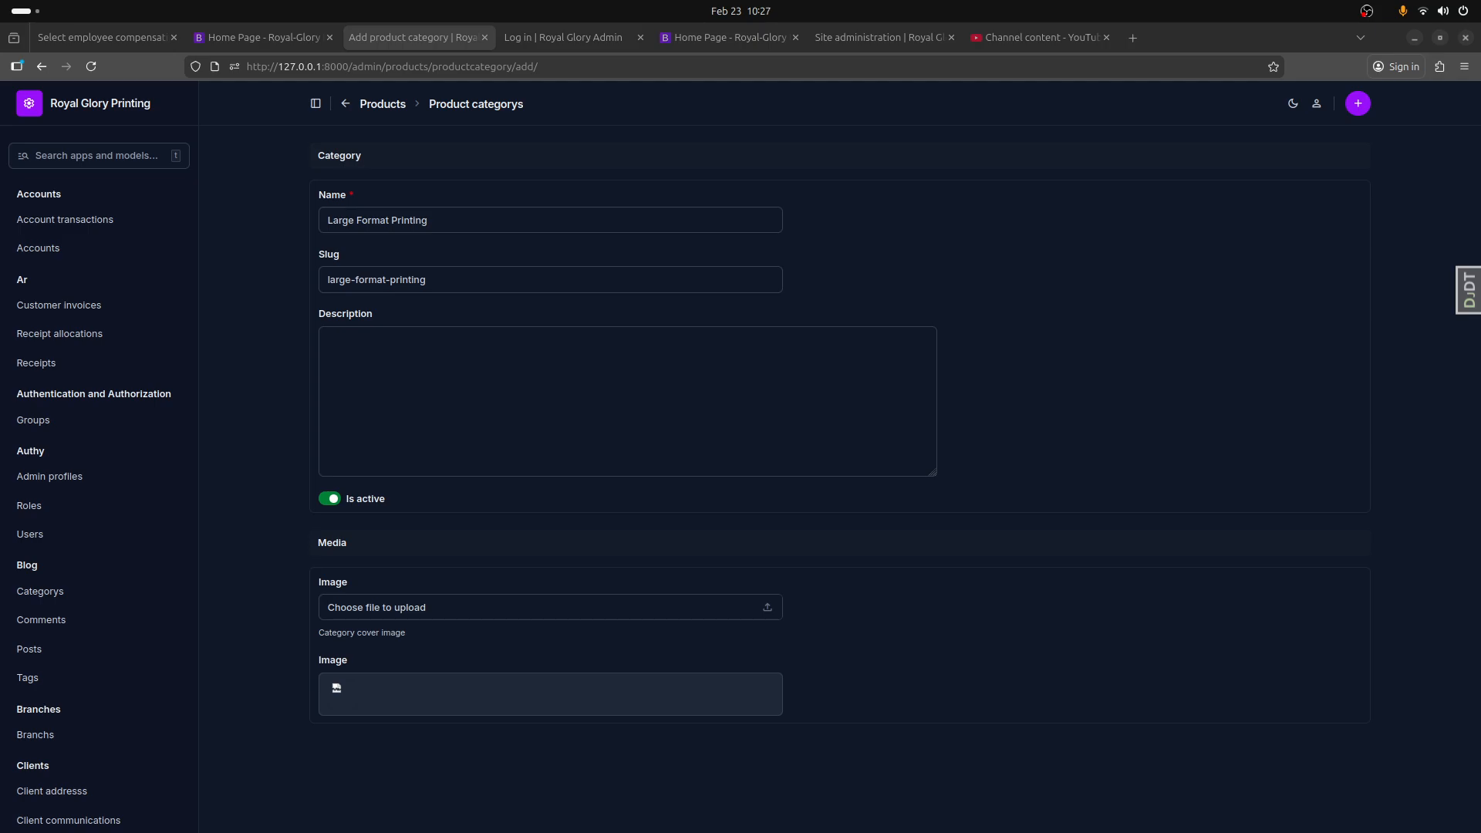
left_click(345, 416)
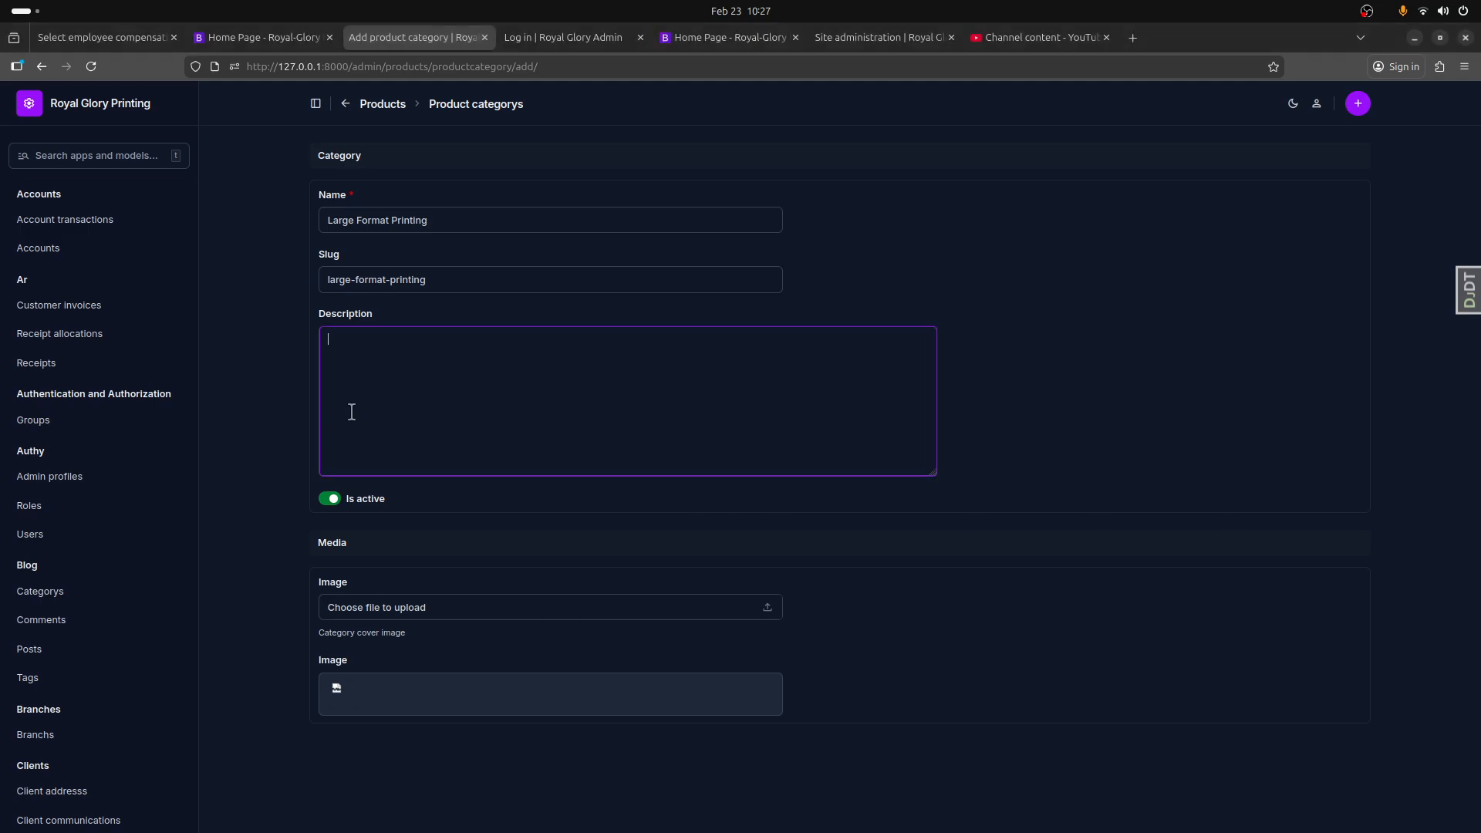
type("Banners, stickers, posters, and outdoor prints")
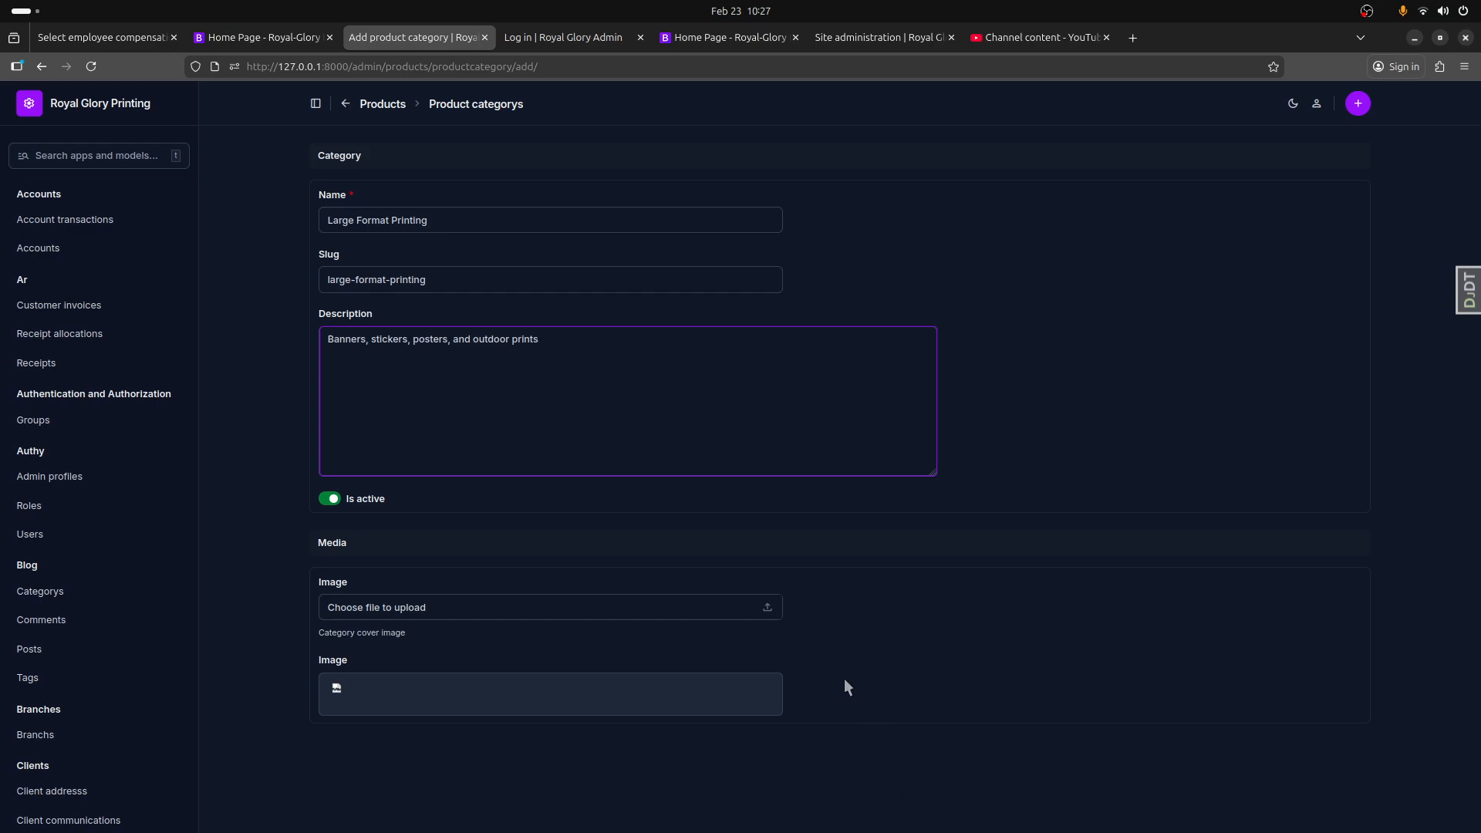
Step: Upload large_format.jpg from the Downloads folder as the category's cover image and save the category
left_click(765, 611)
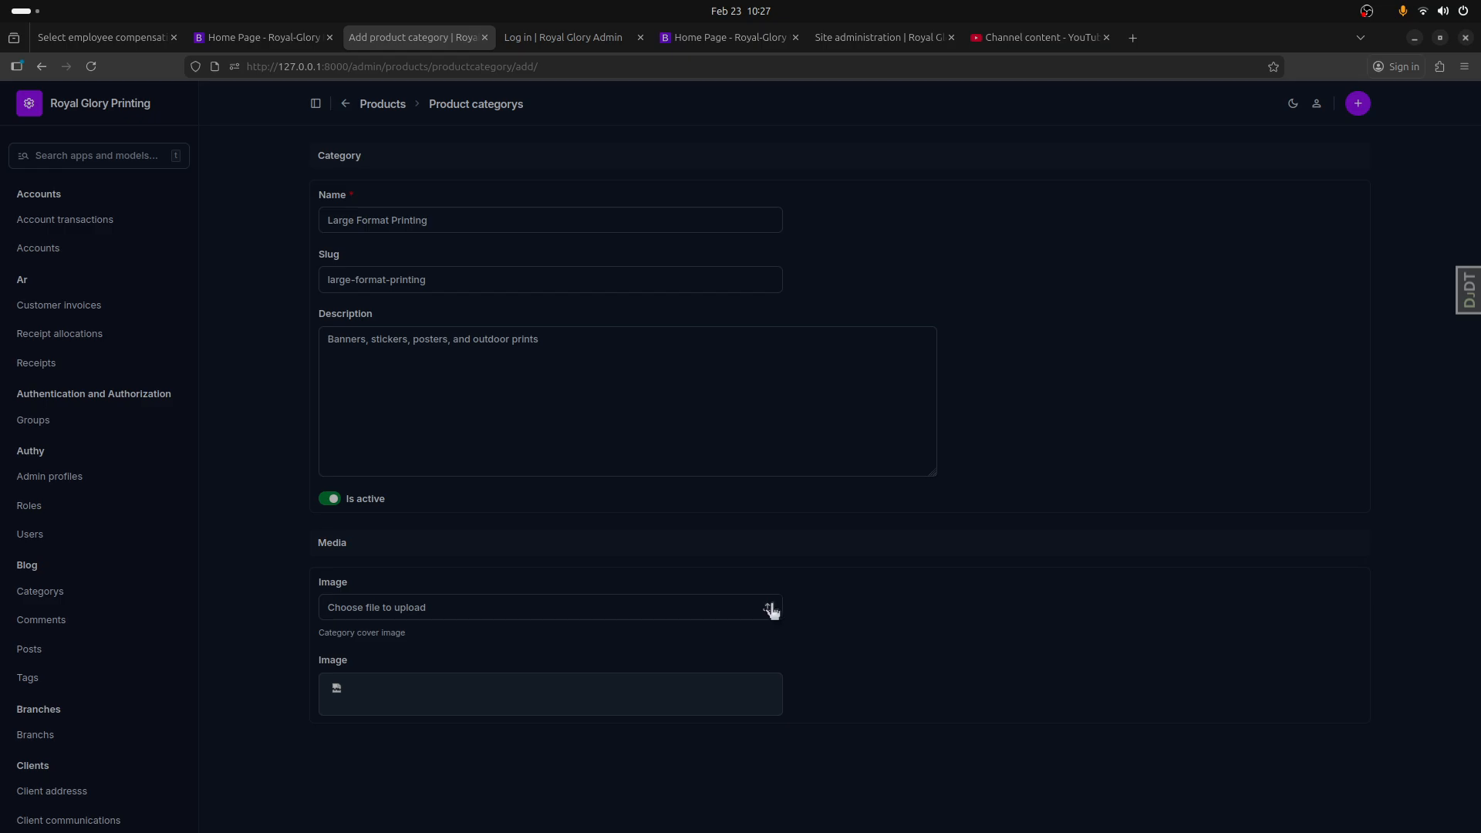
scroll(752, 591, "down", 3)
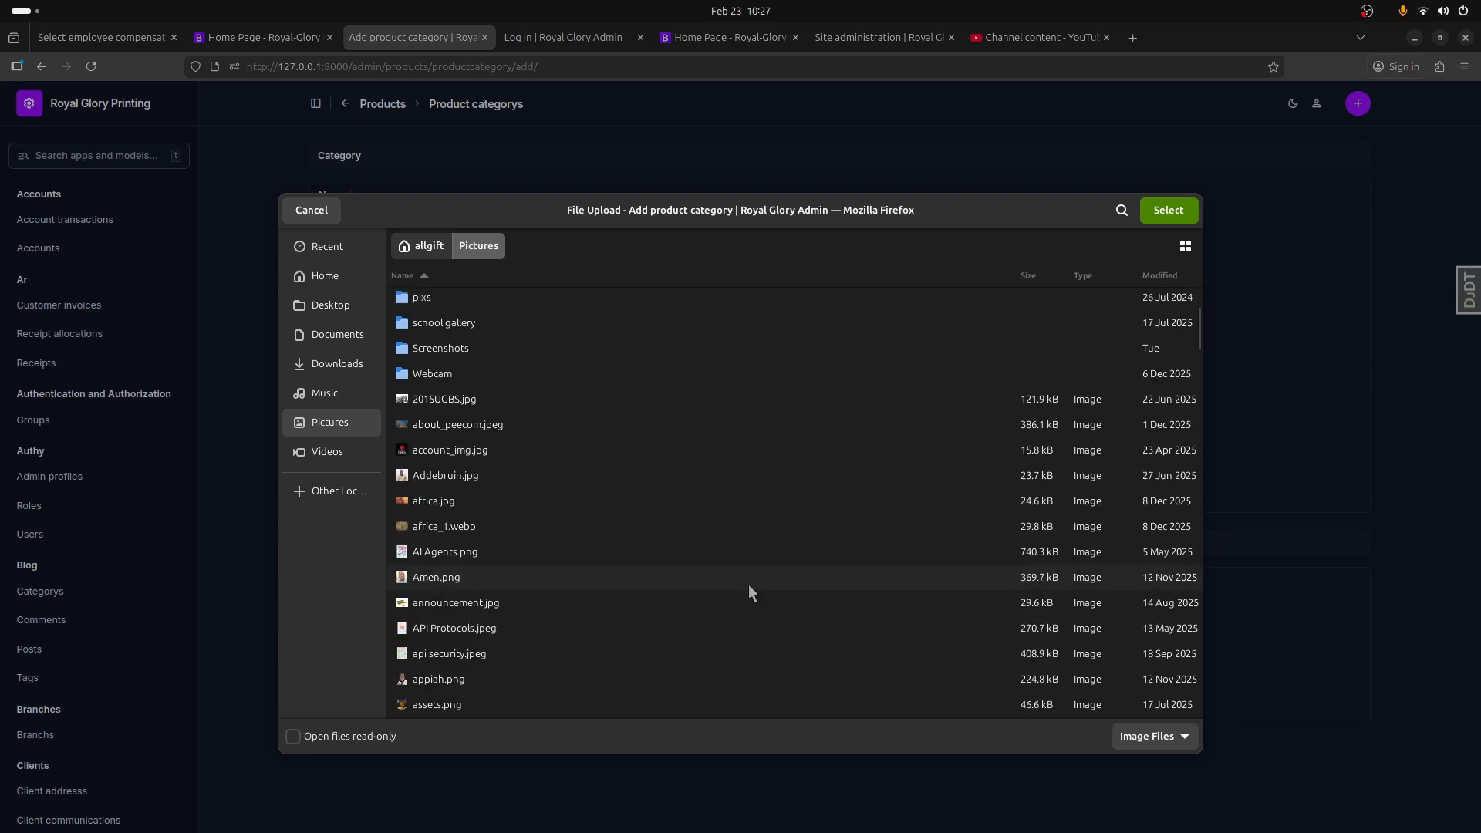
scroll(745, 584, "down", 5)
left_click(326, 363)
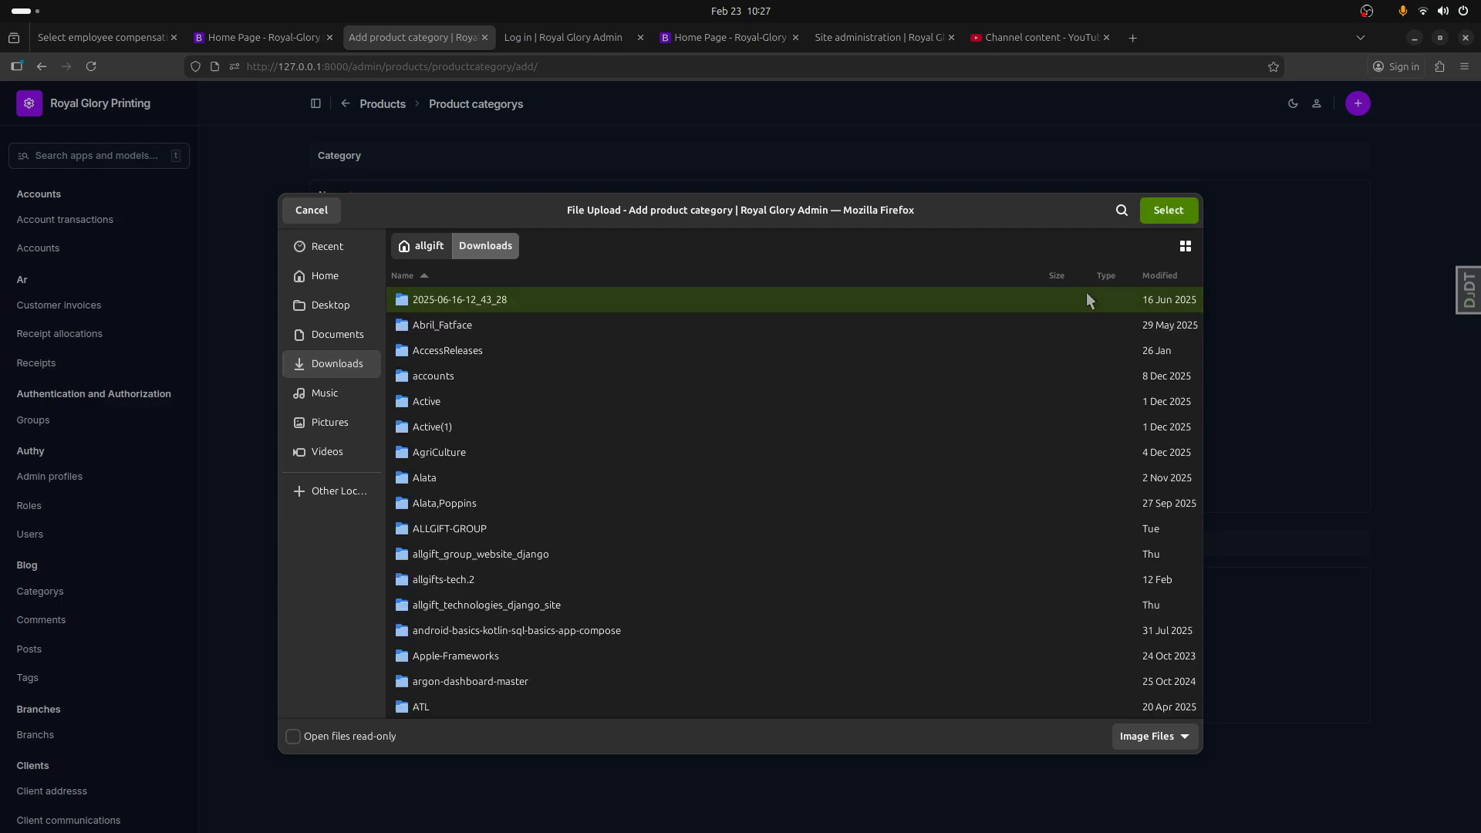
left_click(1122, 210)
type("lar")
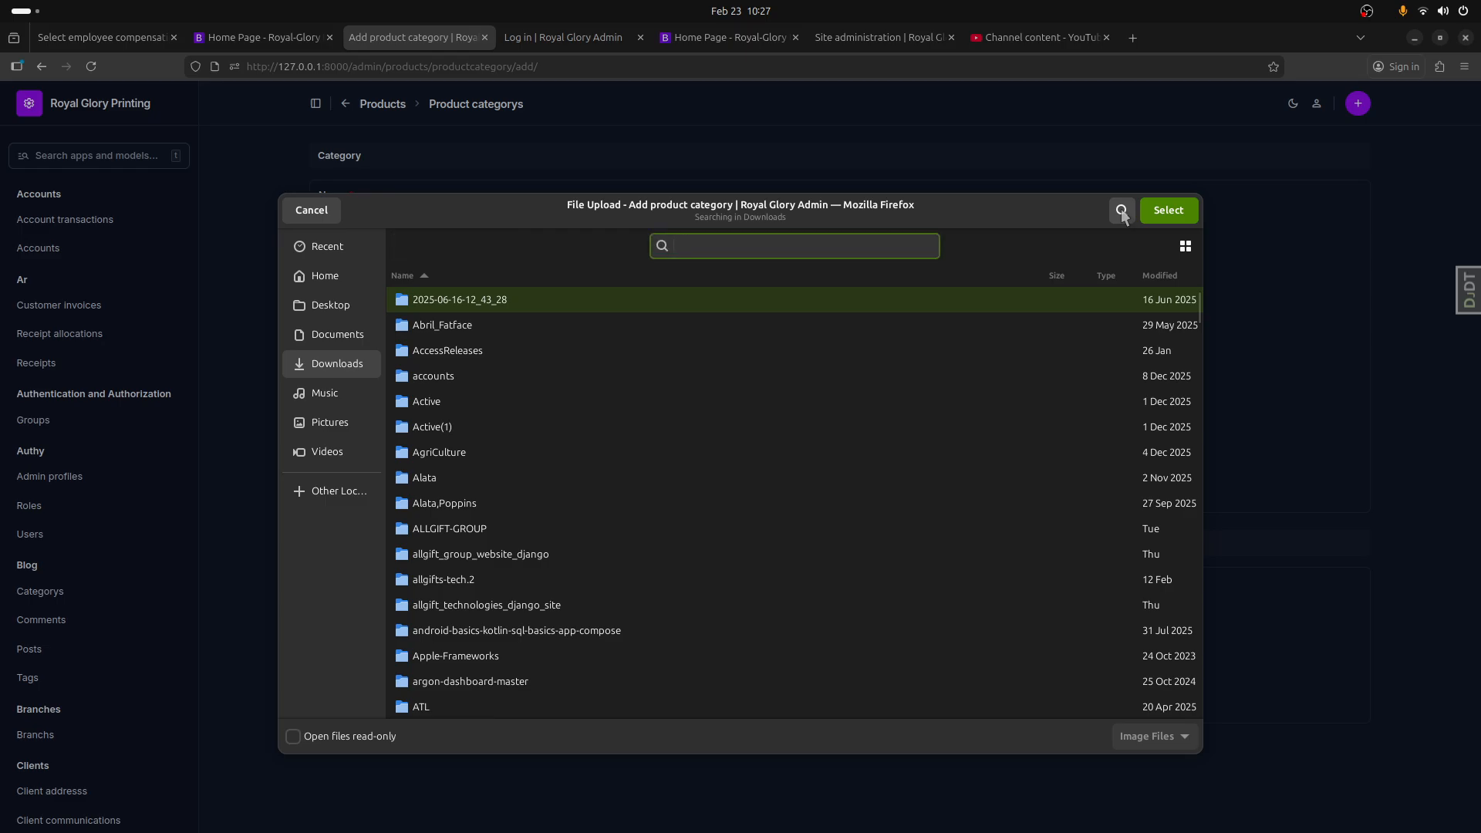
type("ge")
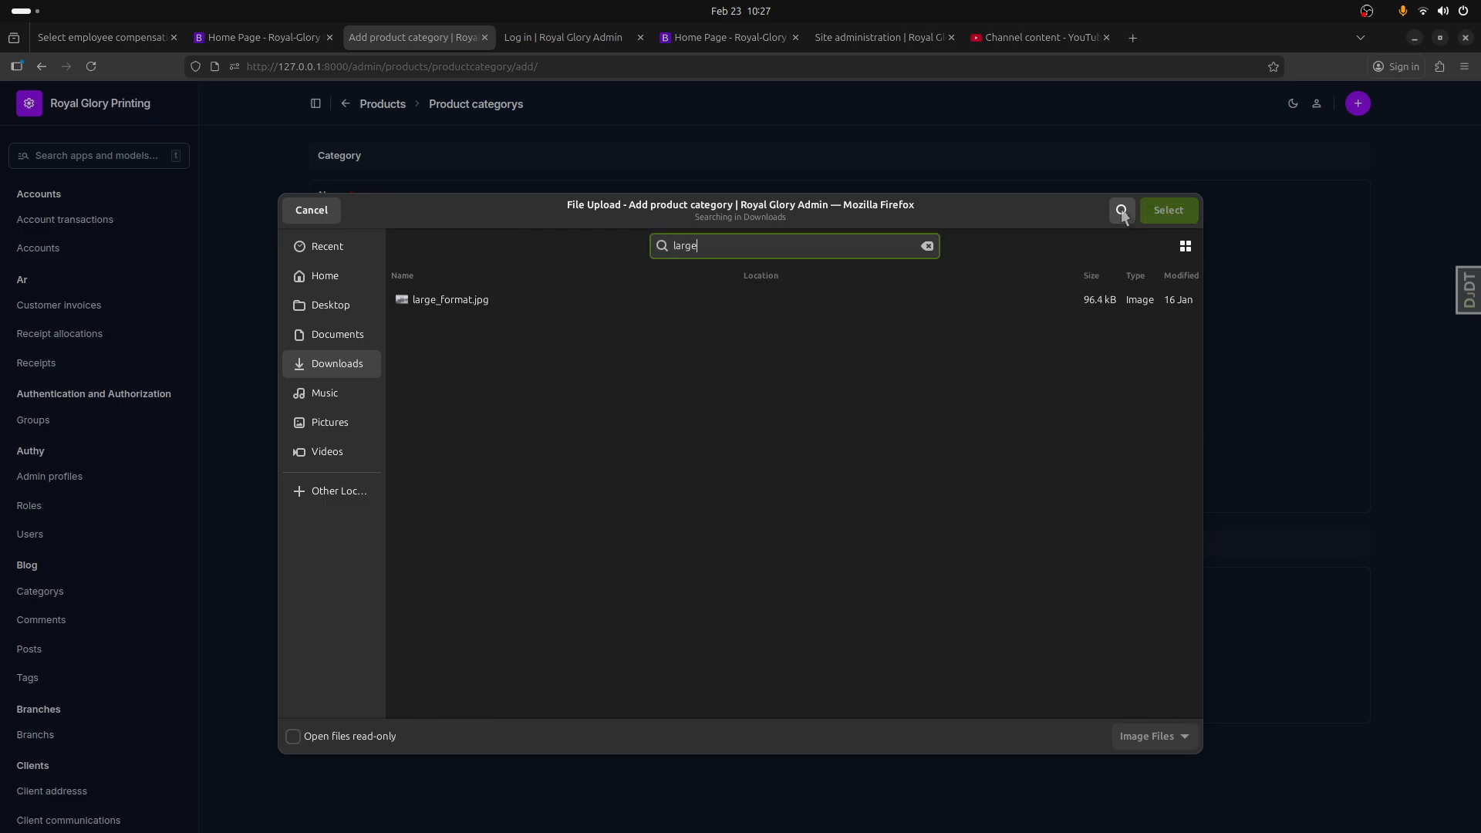
double_click(599, 300)
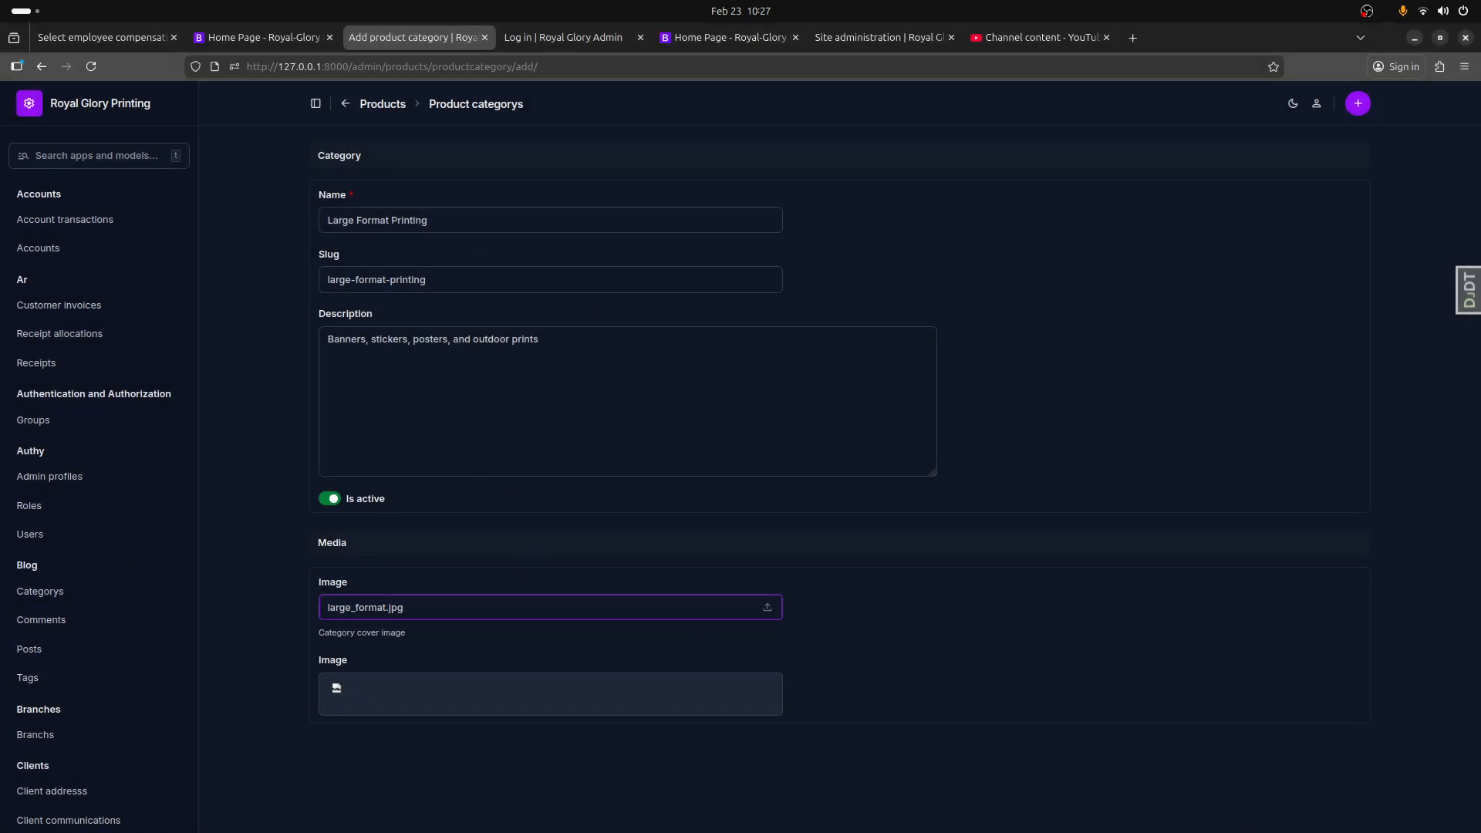
left_click(1343, 832)
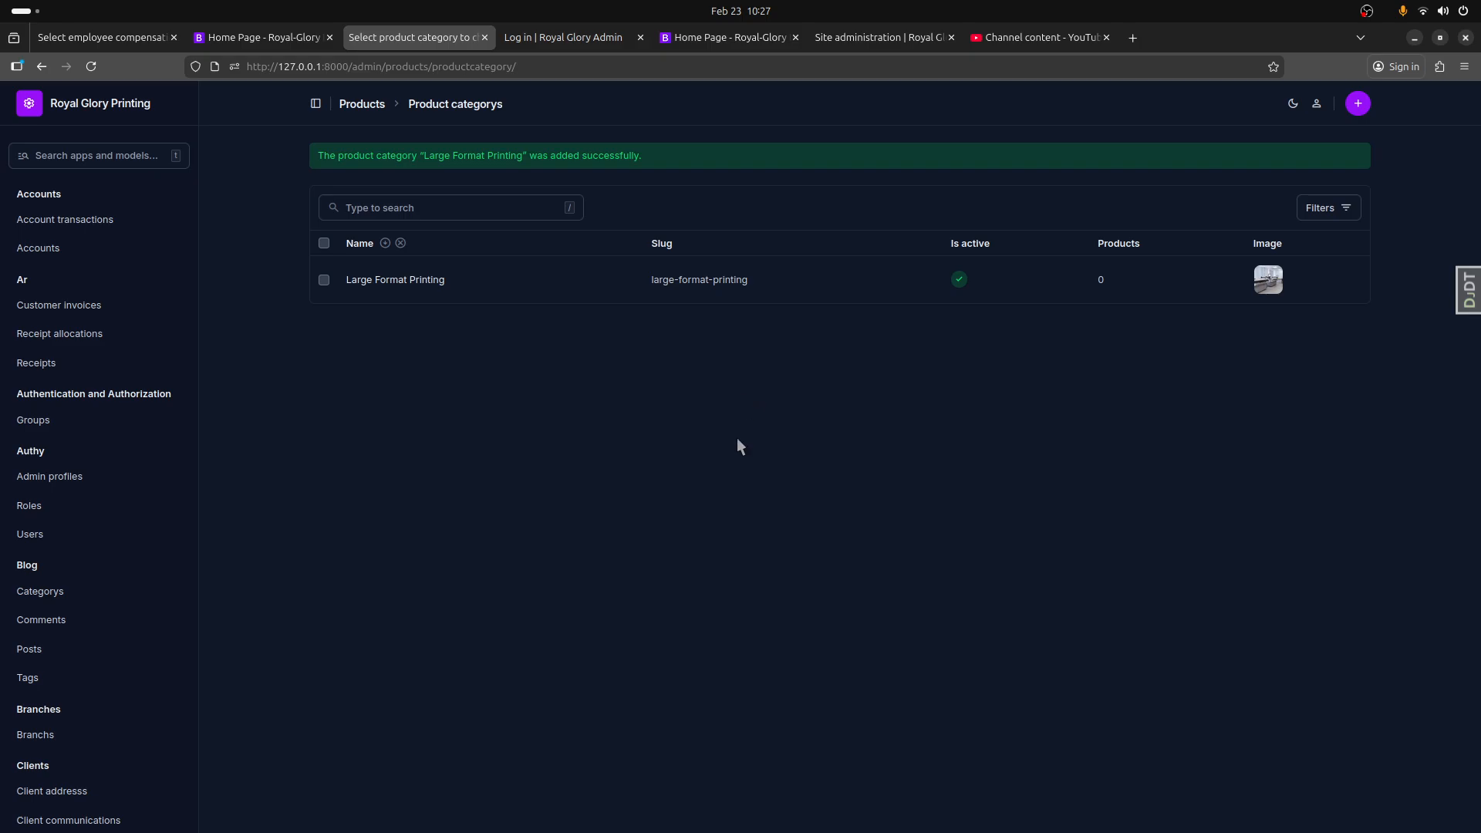
Step: Open the public website's home page and view its product categories section
left_click(282, 38)
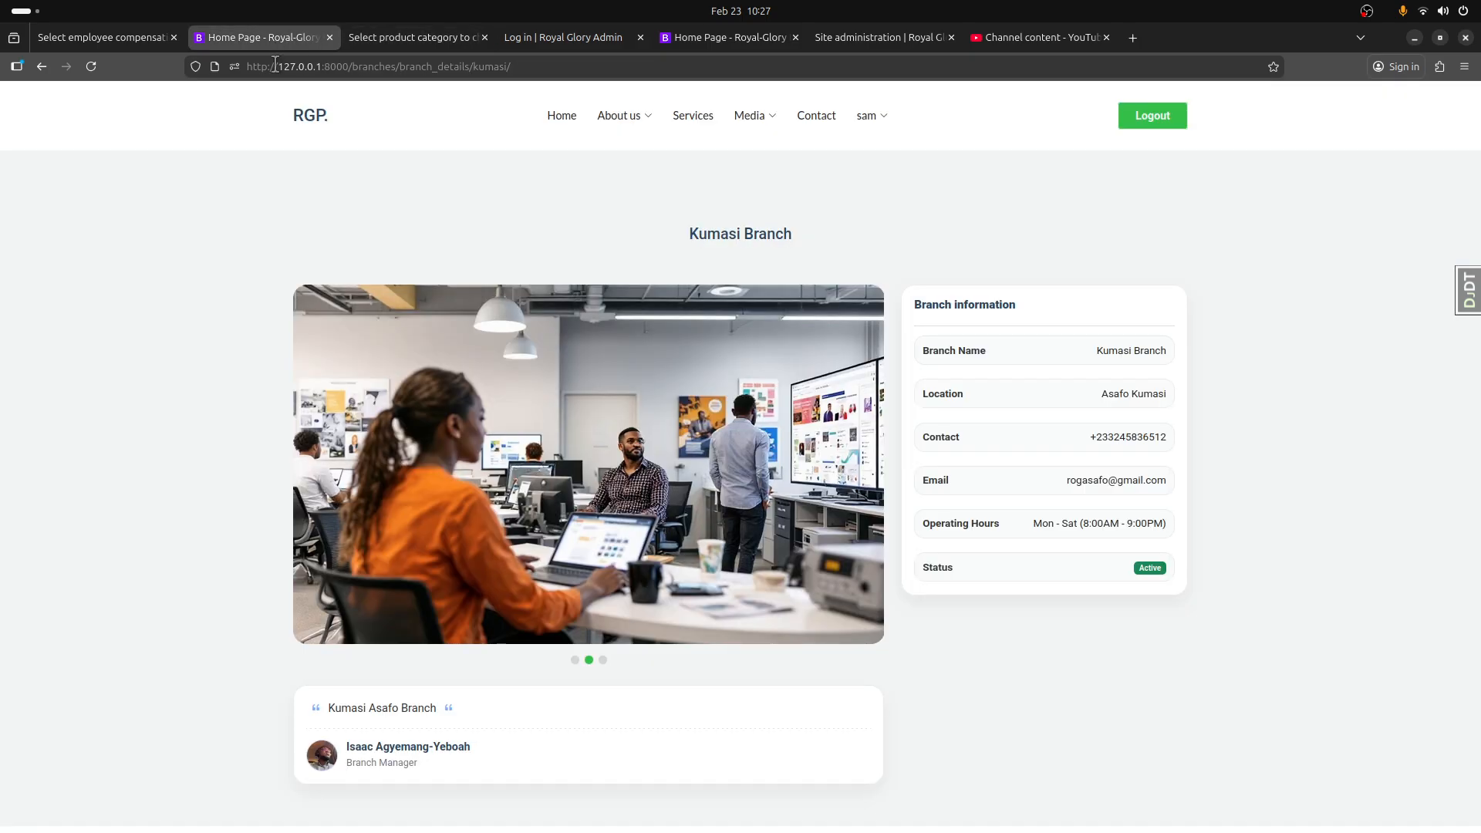
left_click(310, 115)
scroll(609, 401, "down", 4)
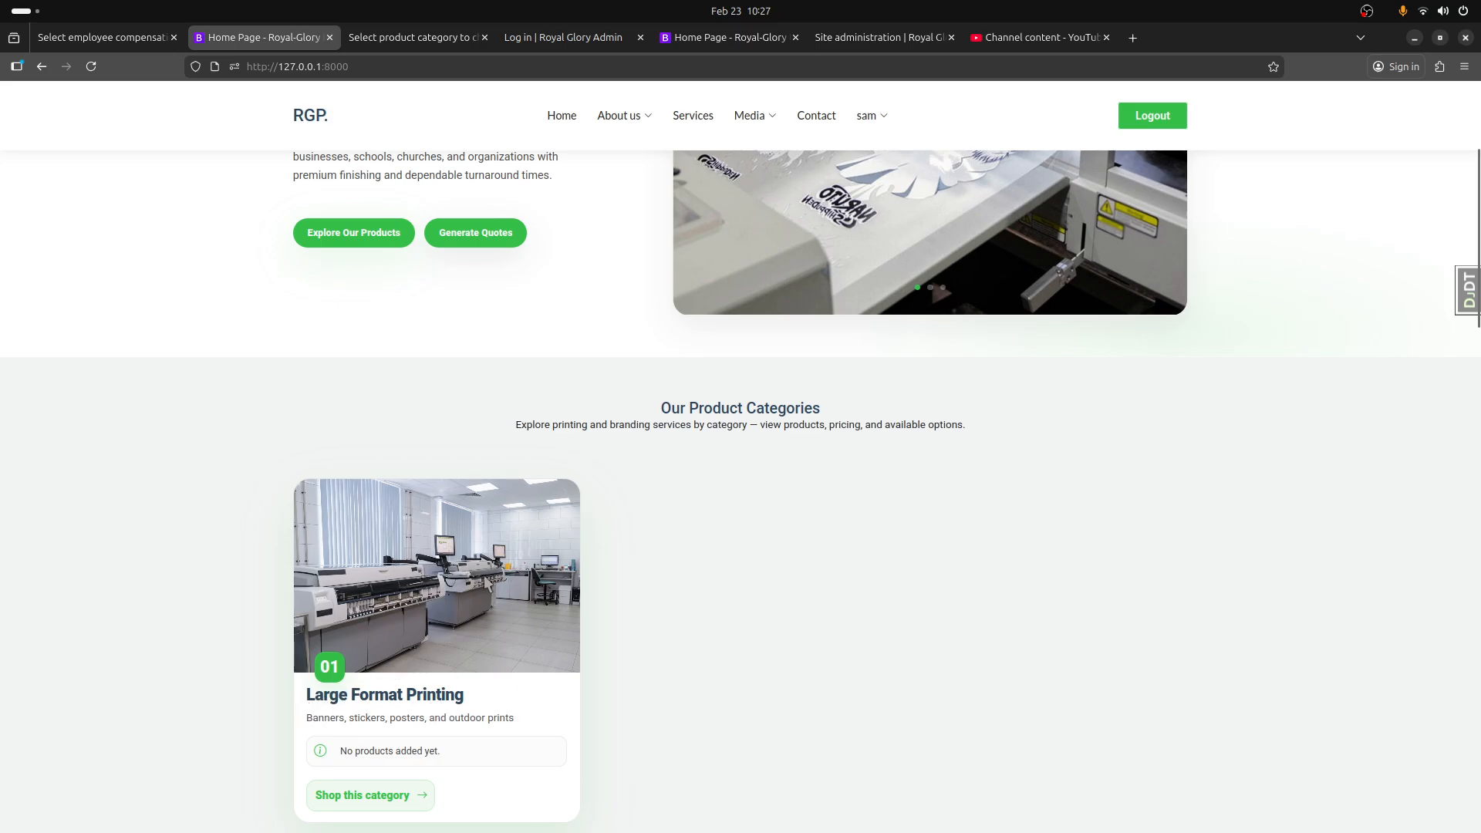
Step: Open the Large Format Printing category for editing from the dashboard's product categories, and save it with the option to add another
mouse_move(856, 114)
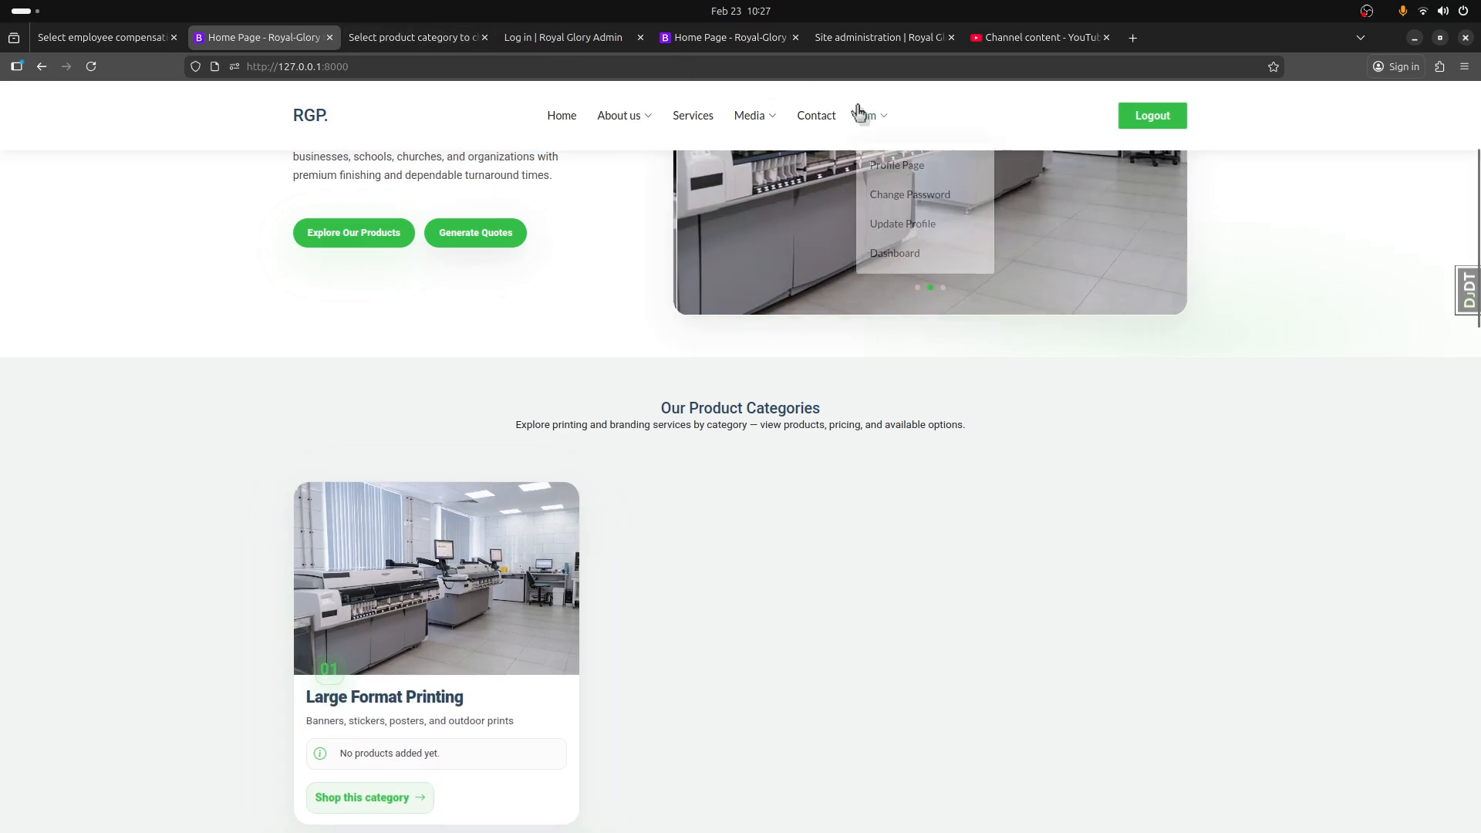
left_click(895, 246)
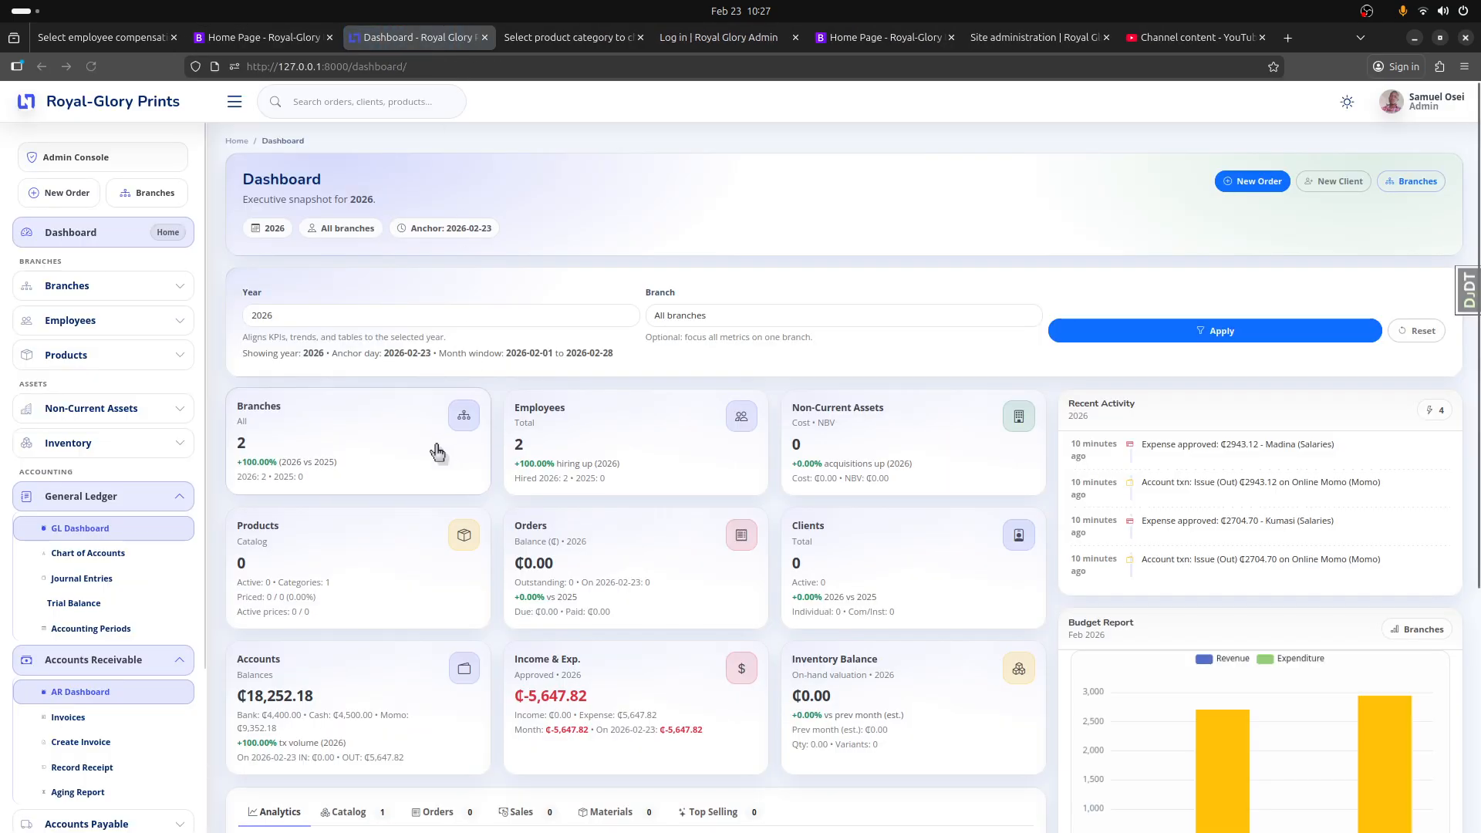
scroll(342, 552, "down", 2)
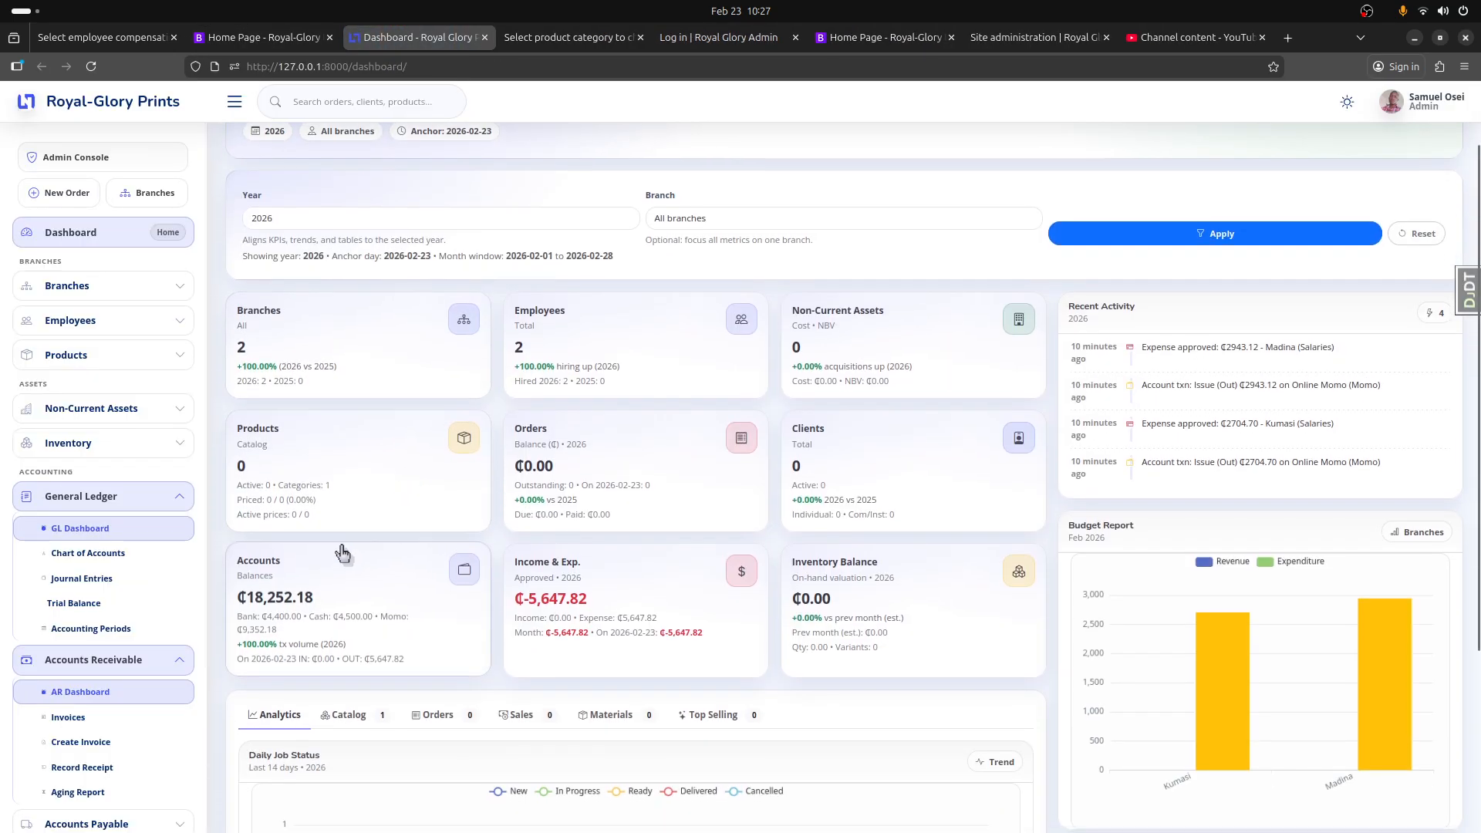
left_click(318, 497)
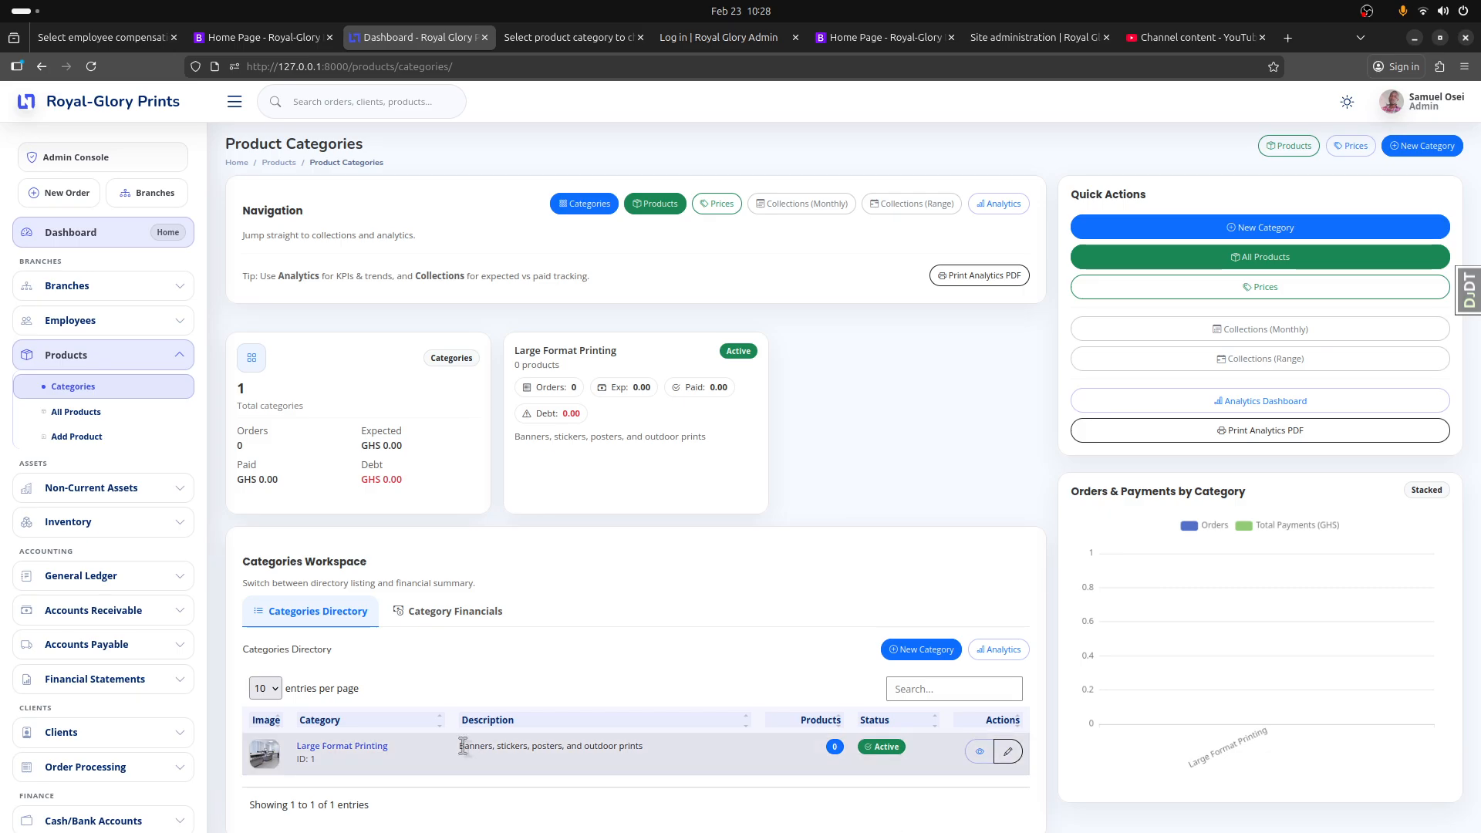
left_click(1007, 752)
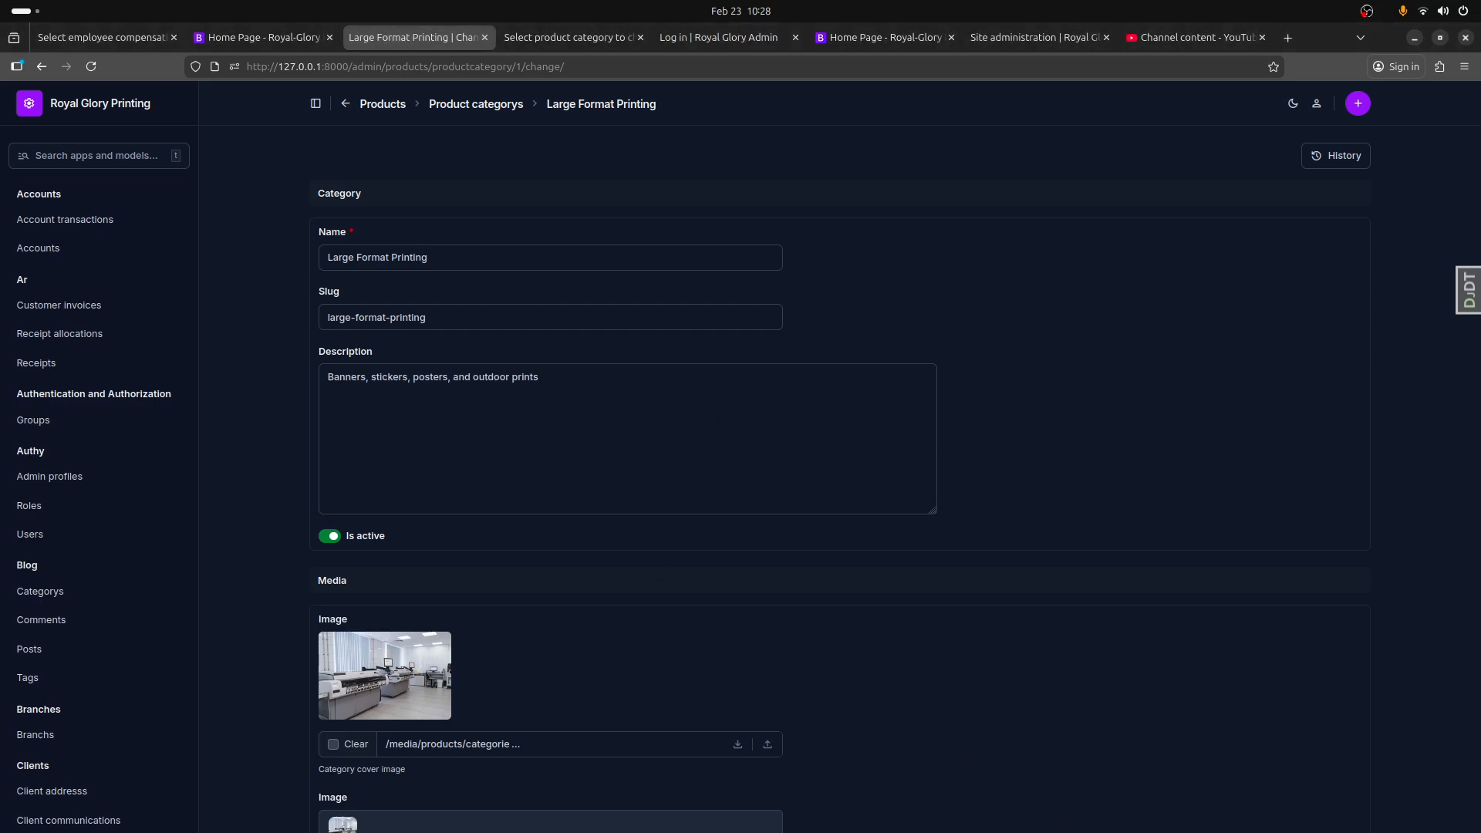
left_click(1342, 829)
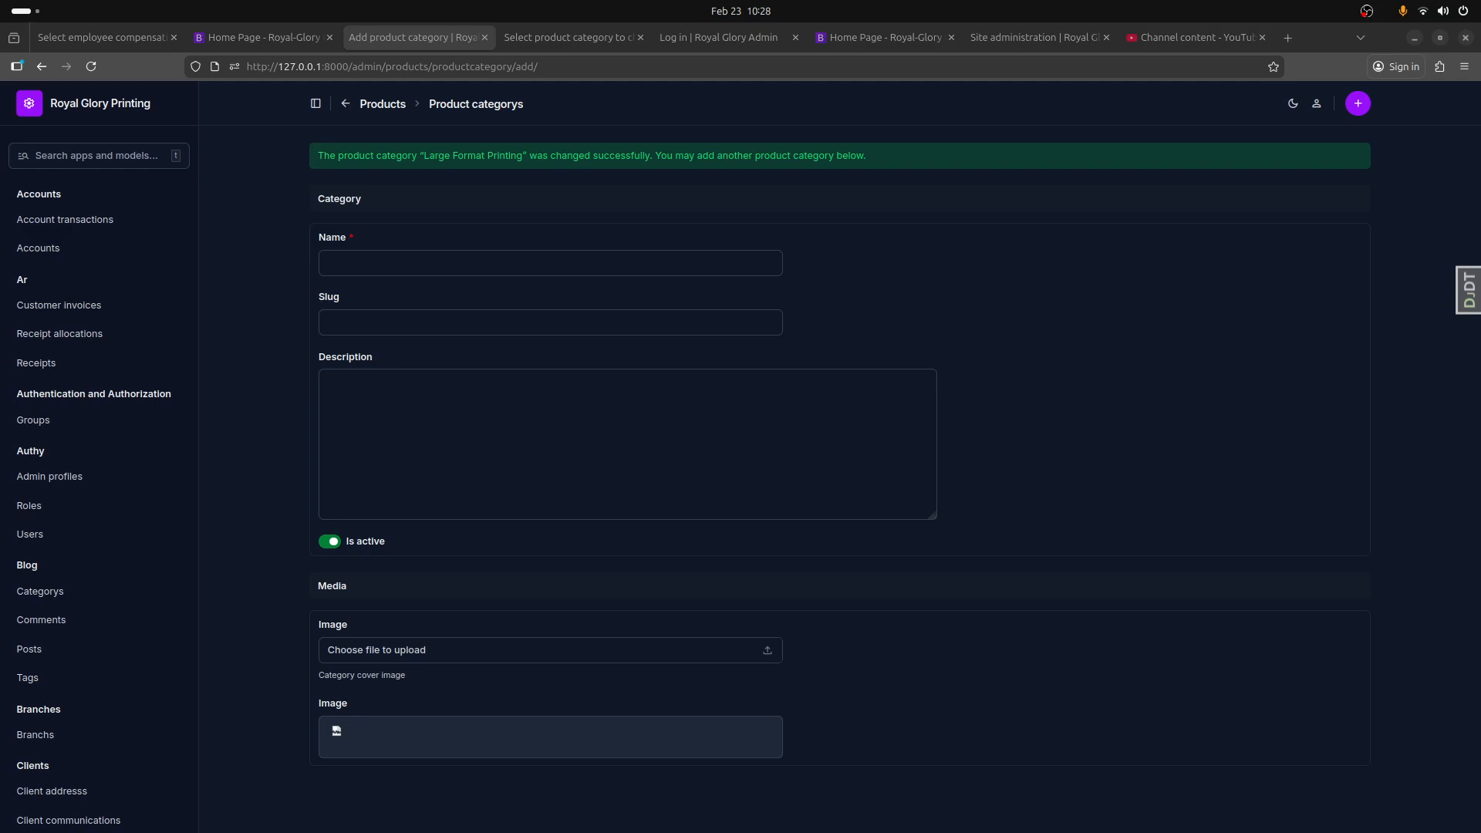
Step: Name the new product category "DTF Printing" and give it the description "DTF Printing"
left_click(519, 266)
type("DTF Printing")
left_click(409, 450)
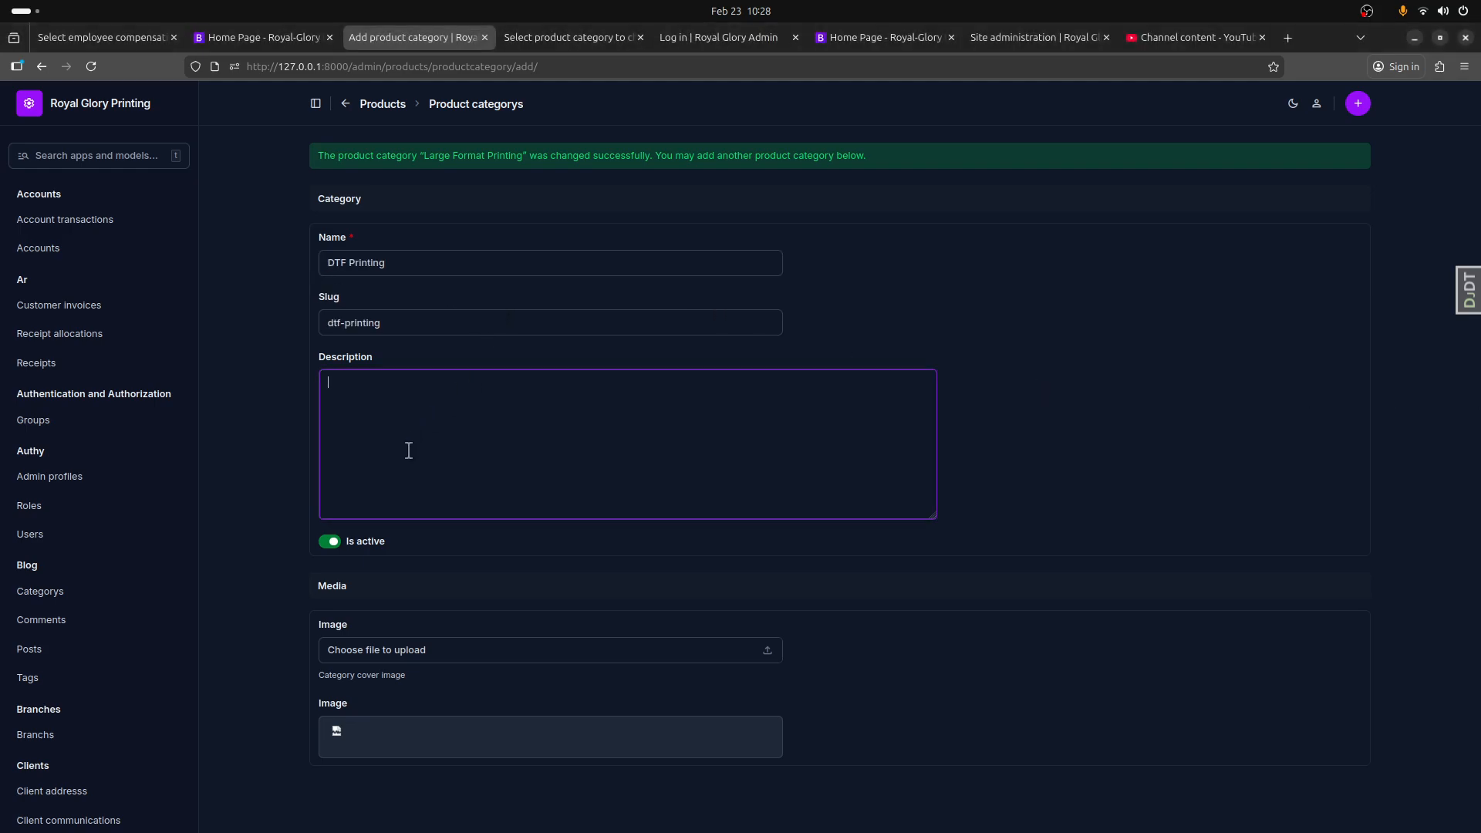
type("DTF Printing")
left_click(390, 597)
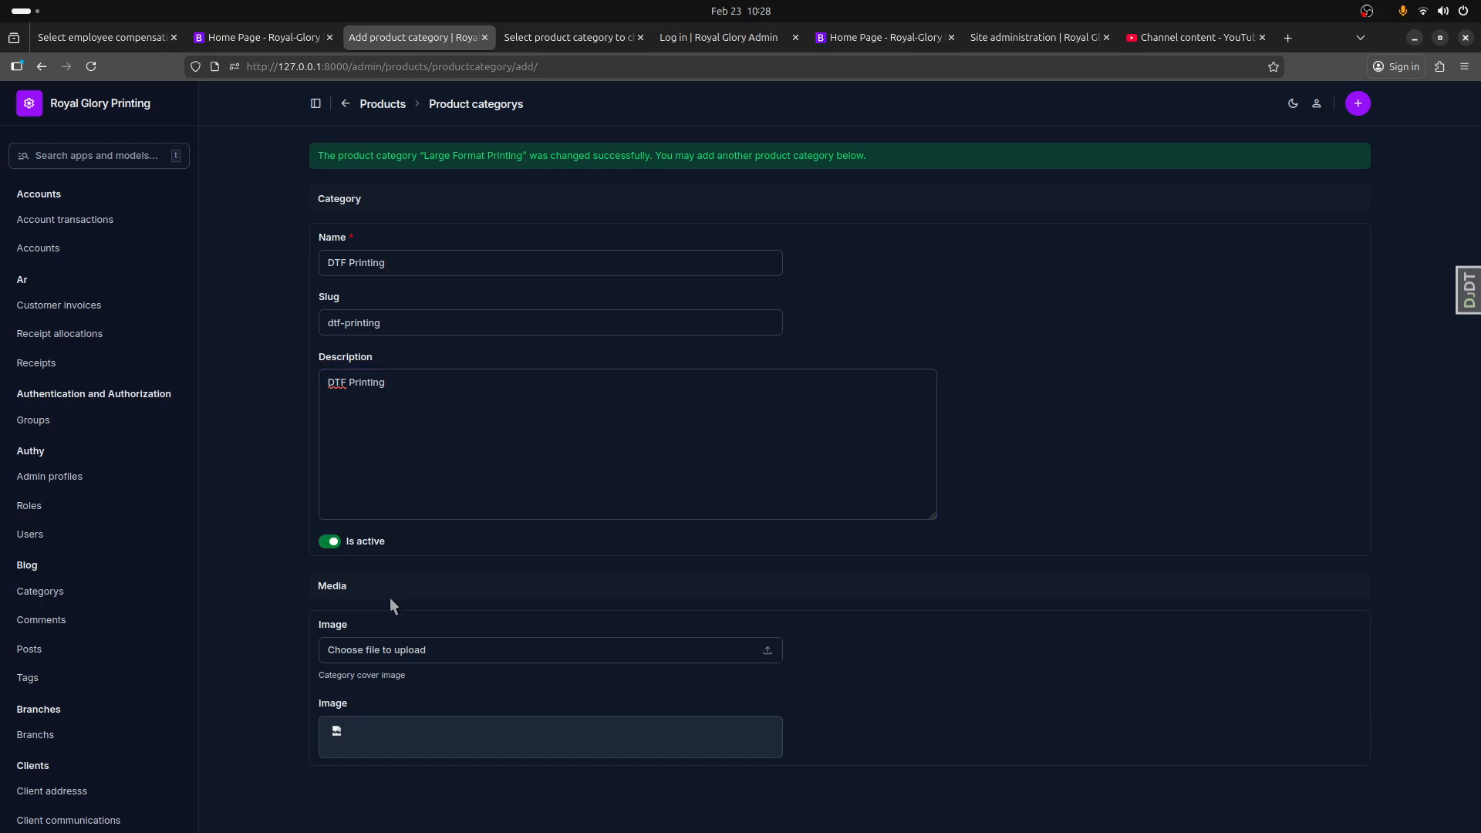
Step: Search the Downloads folder for "dt", upload the matching image as the DTF Printing category's cover, and save the category
left_click(767, 652)
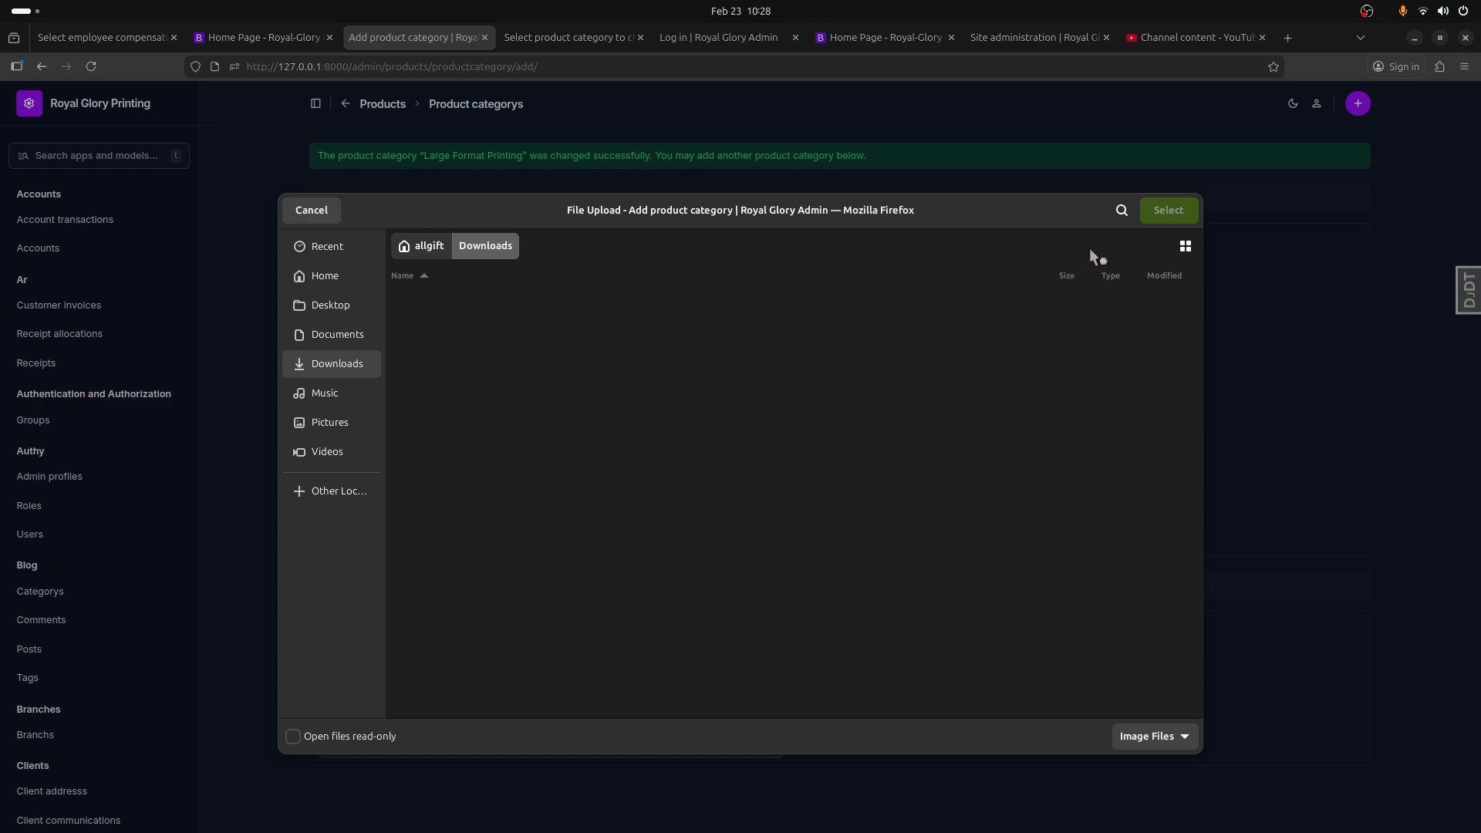
left_click(1123, 210)
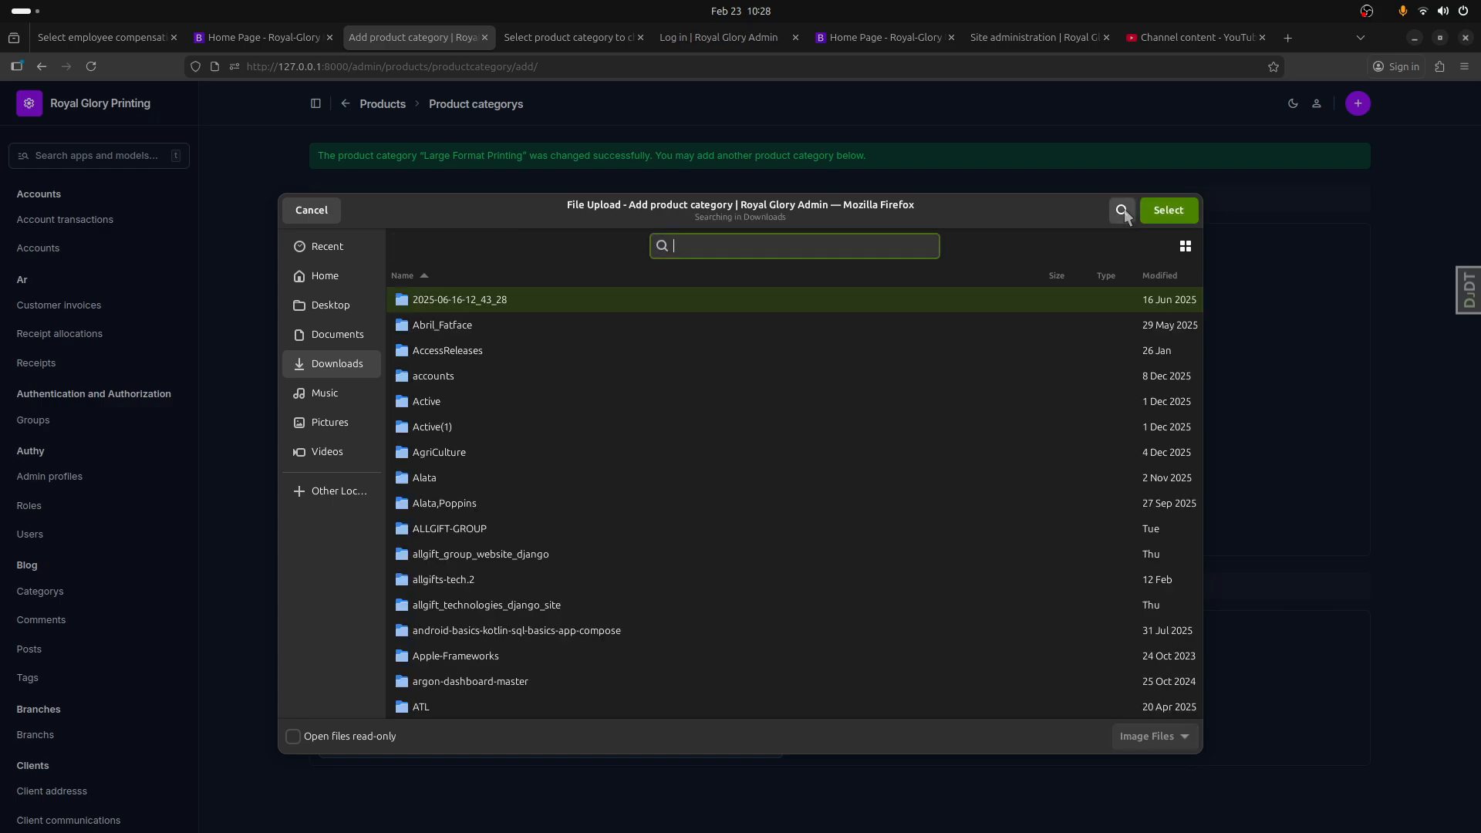
type("dt")
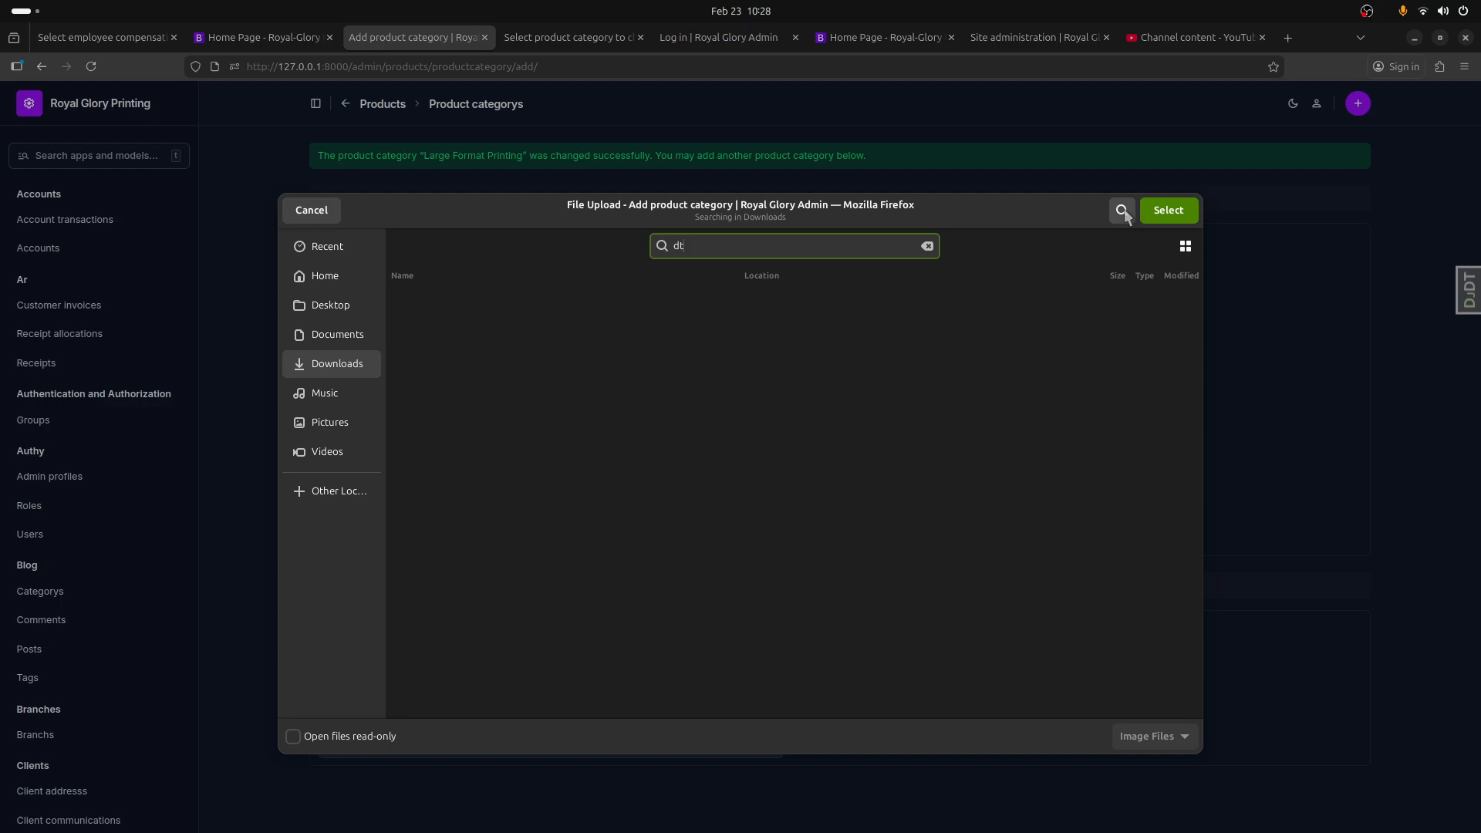
left_click(470, 301)
double_click(470, 301)
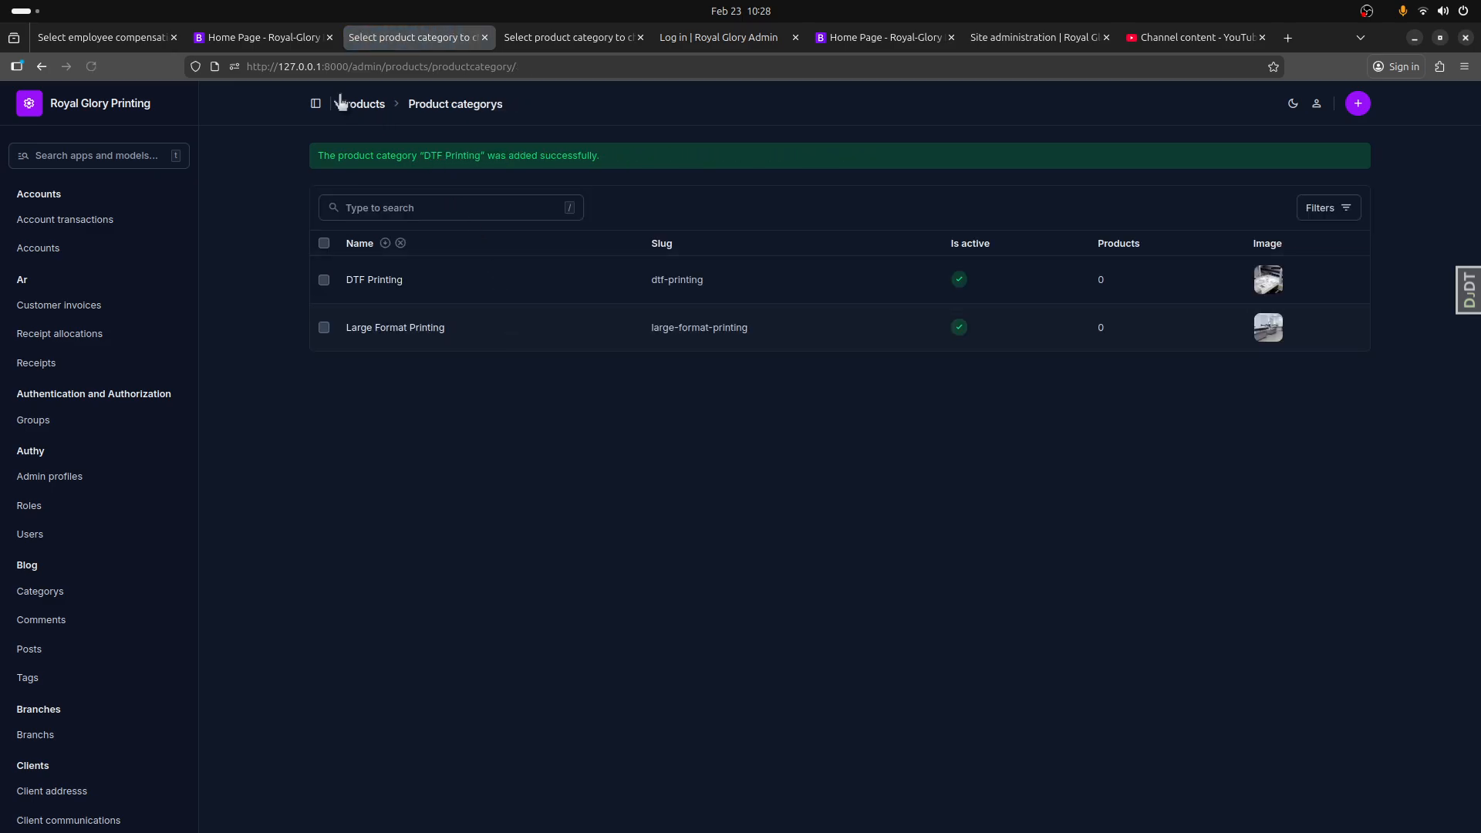
Step: Refresh the public website's home page to view the updated product categories
left_click(282, 42)
left_click(91, 66)
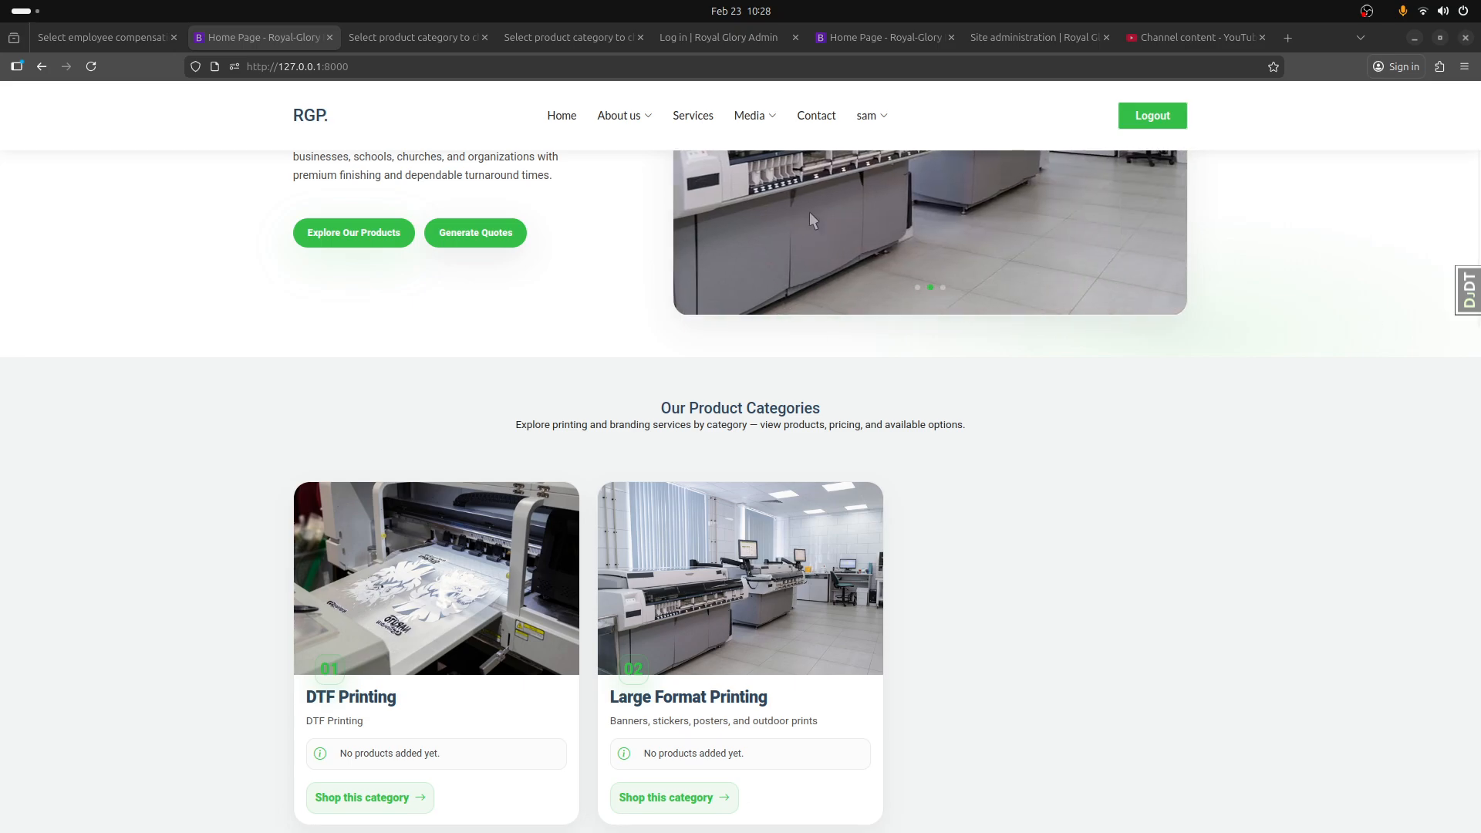
Step: Add another product category in the admin site, name it "Digital Printing", and paste its description
left_click(456, 39)
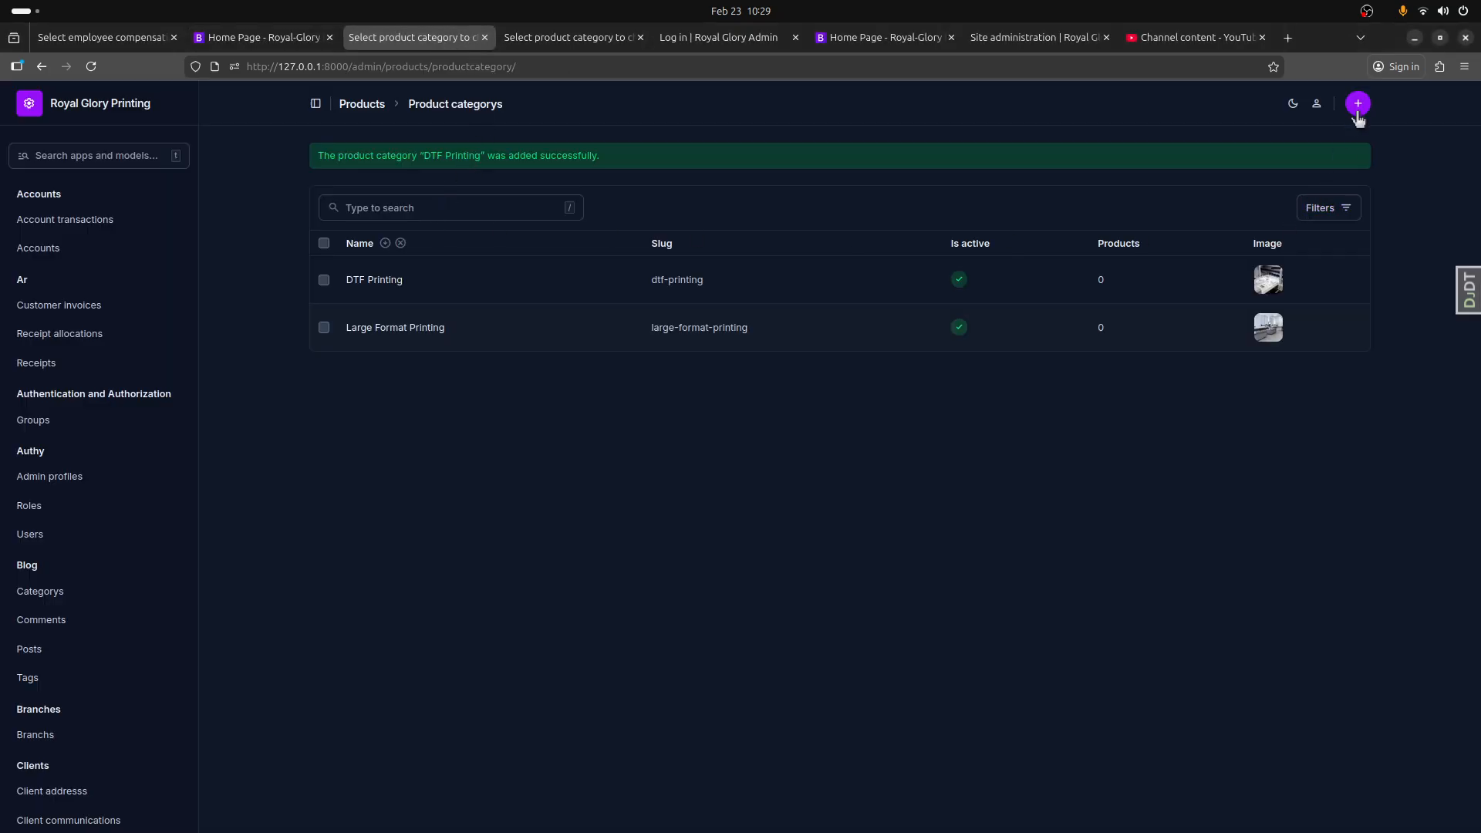
left_click(1358, 113)
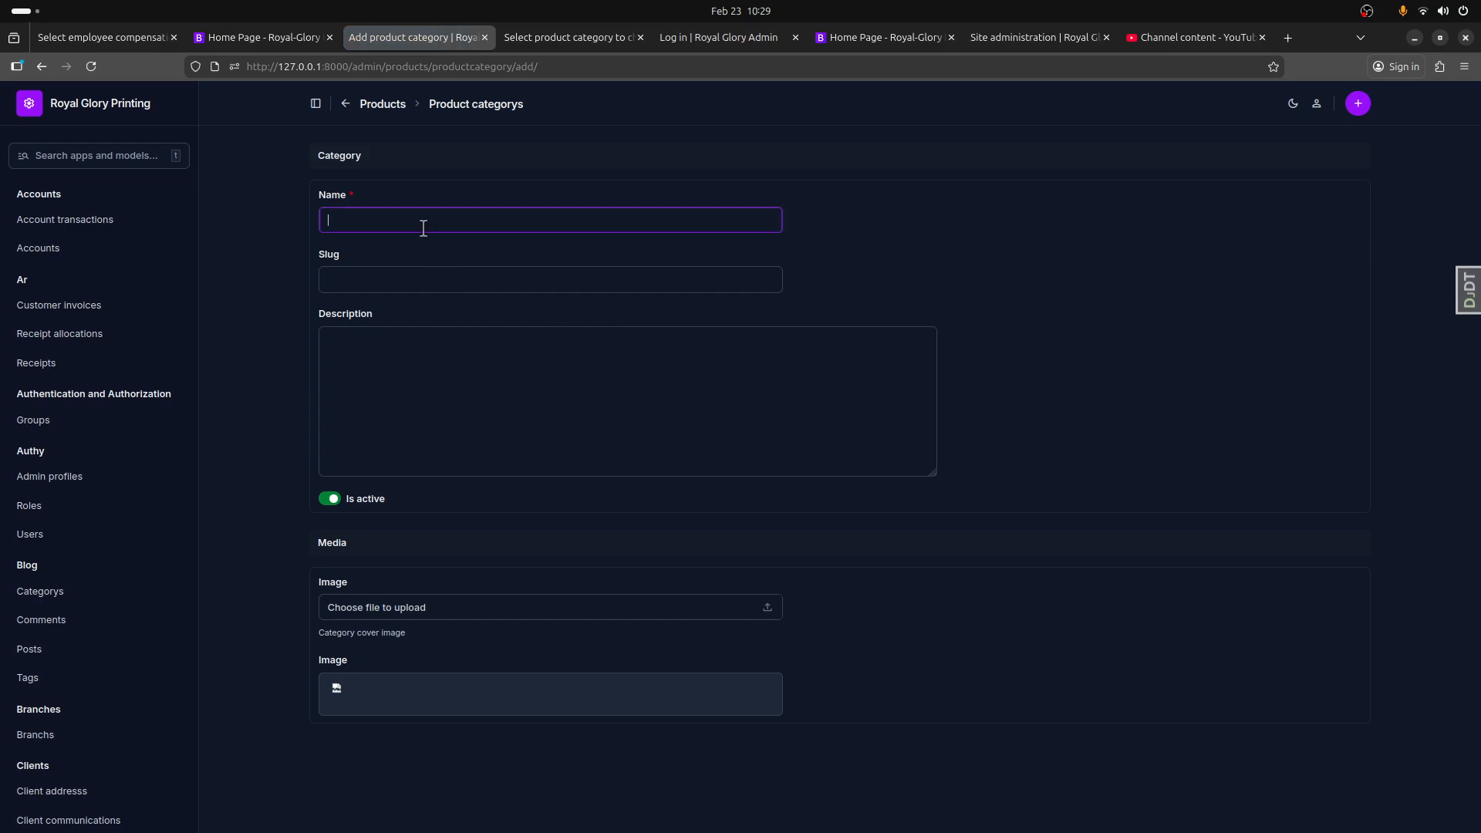
type("Digital Printing")
left_click(403, 367)
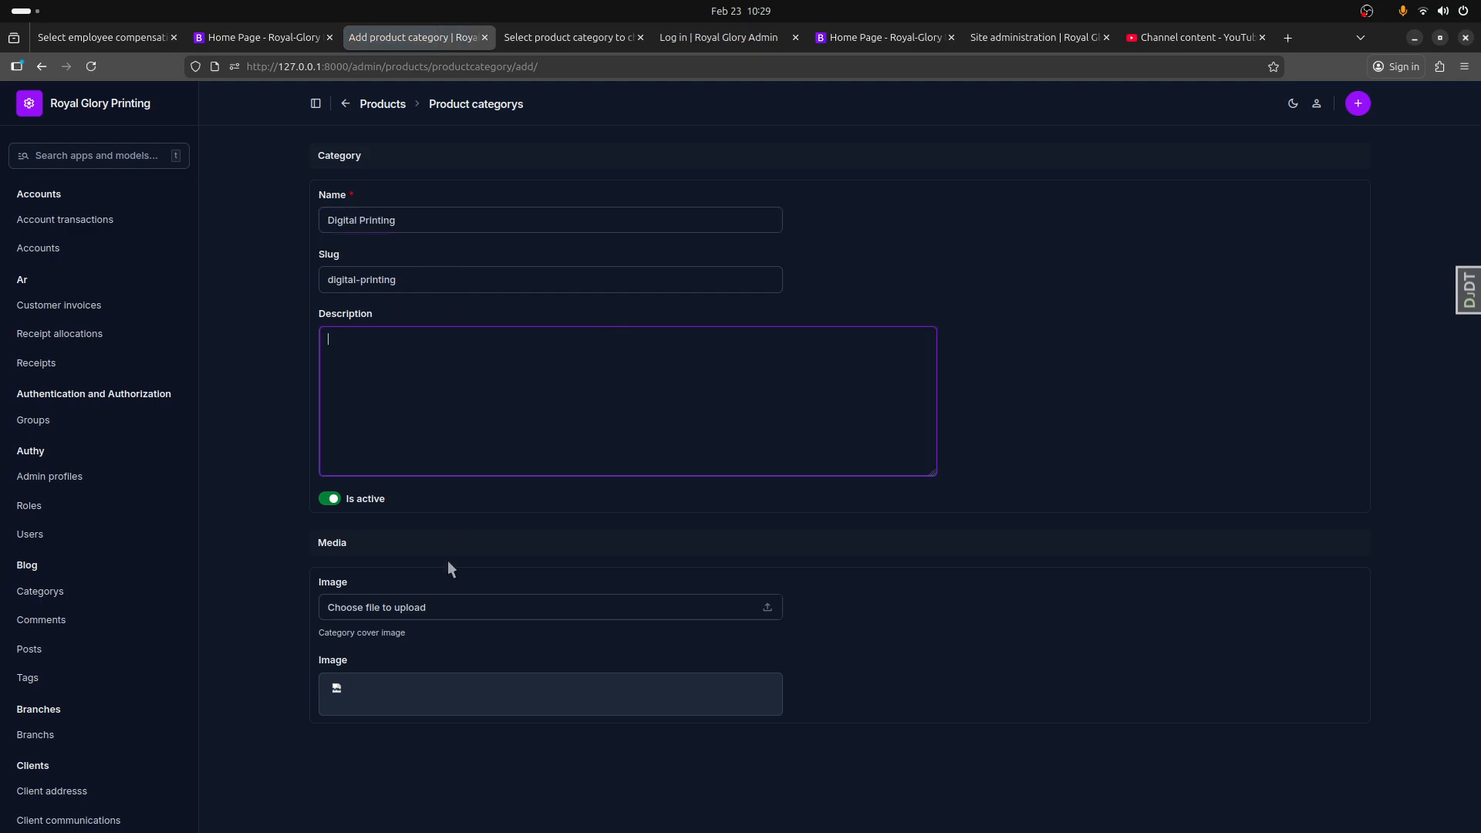
type("Digital Printing")
Step: Open the file chooser for the Digital Printing category's cover image and start a search in the Downloads folder
left_click(768, 608)
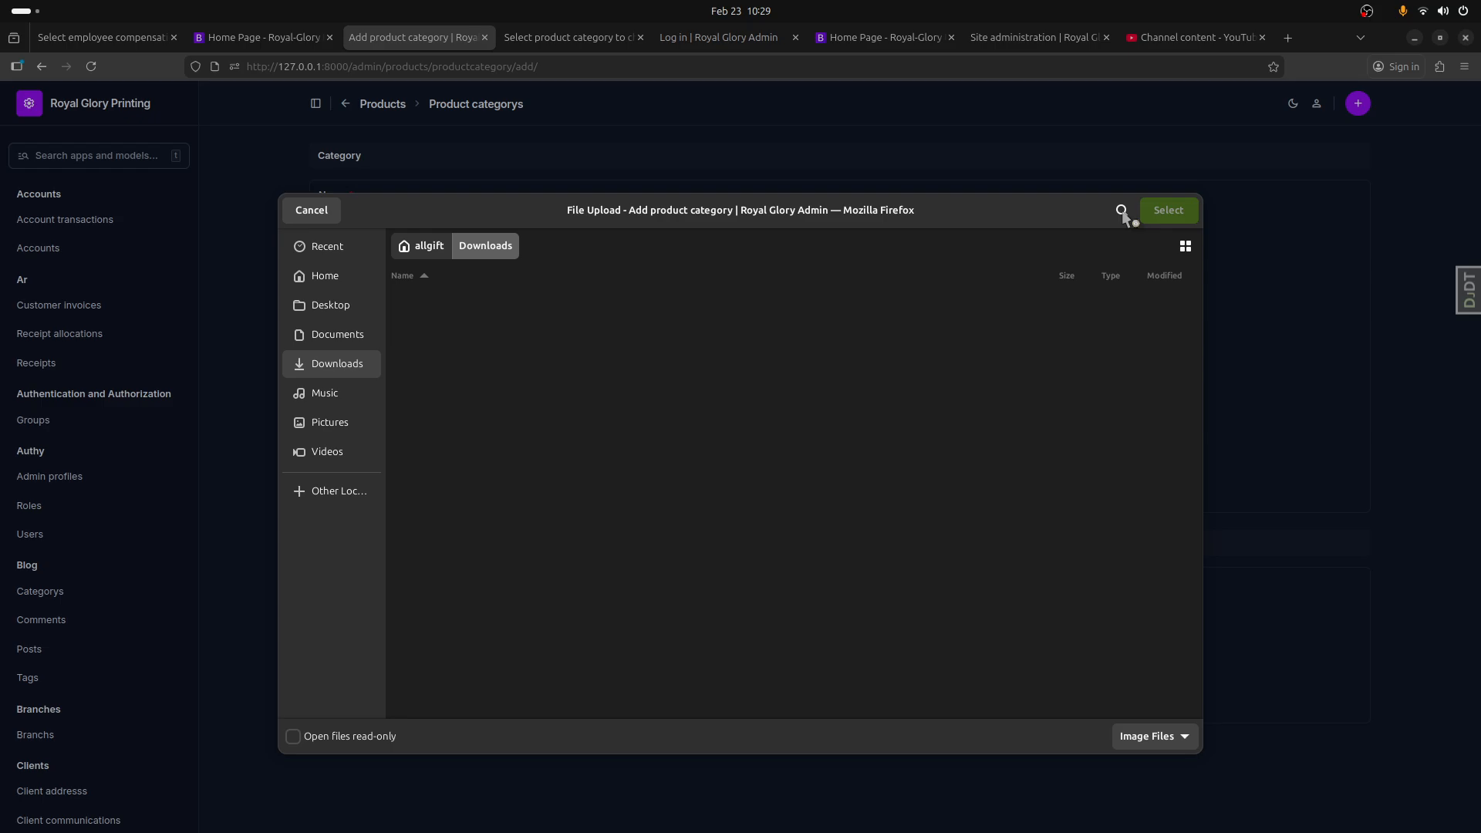
left_click(1121, 211)
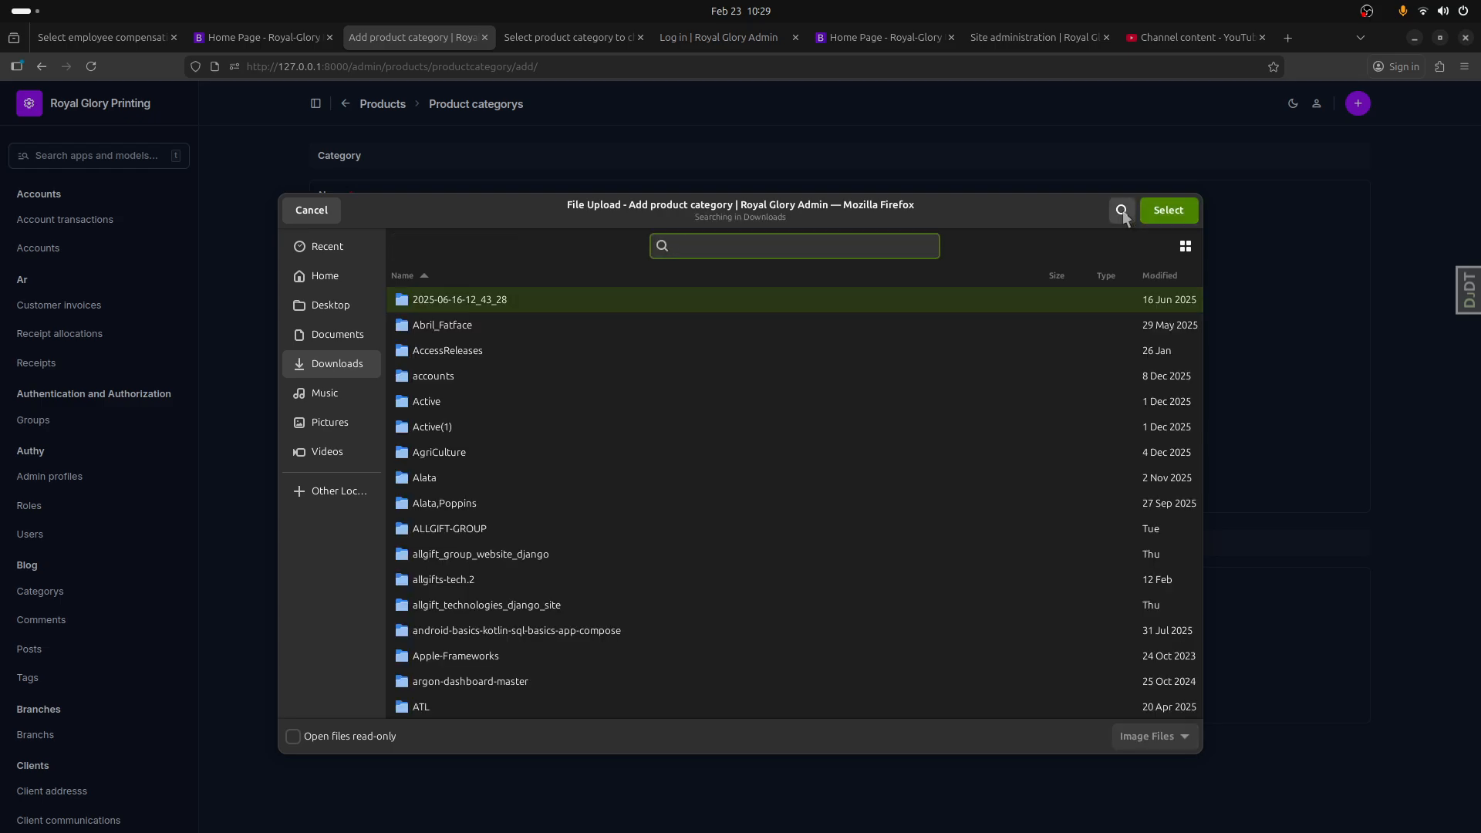
left_click(1119, 213)
left_click(1121, 213)
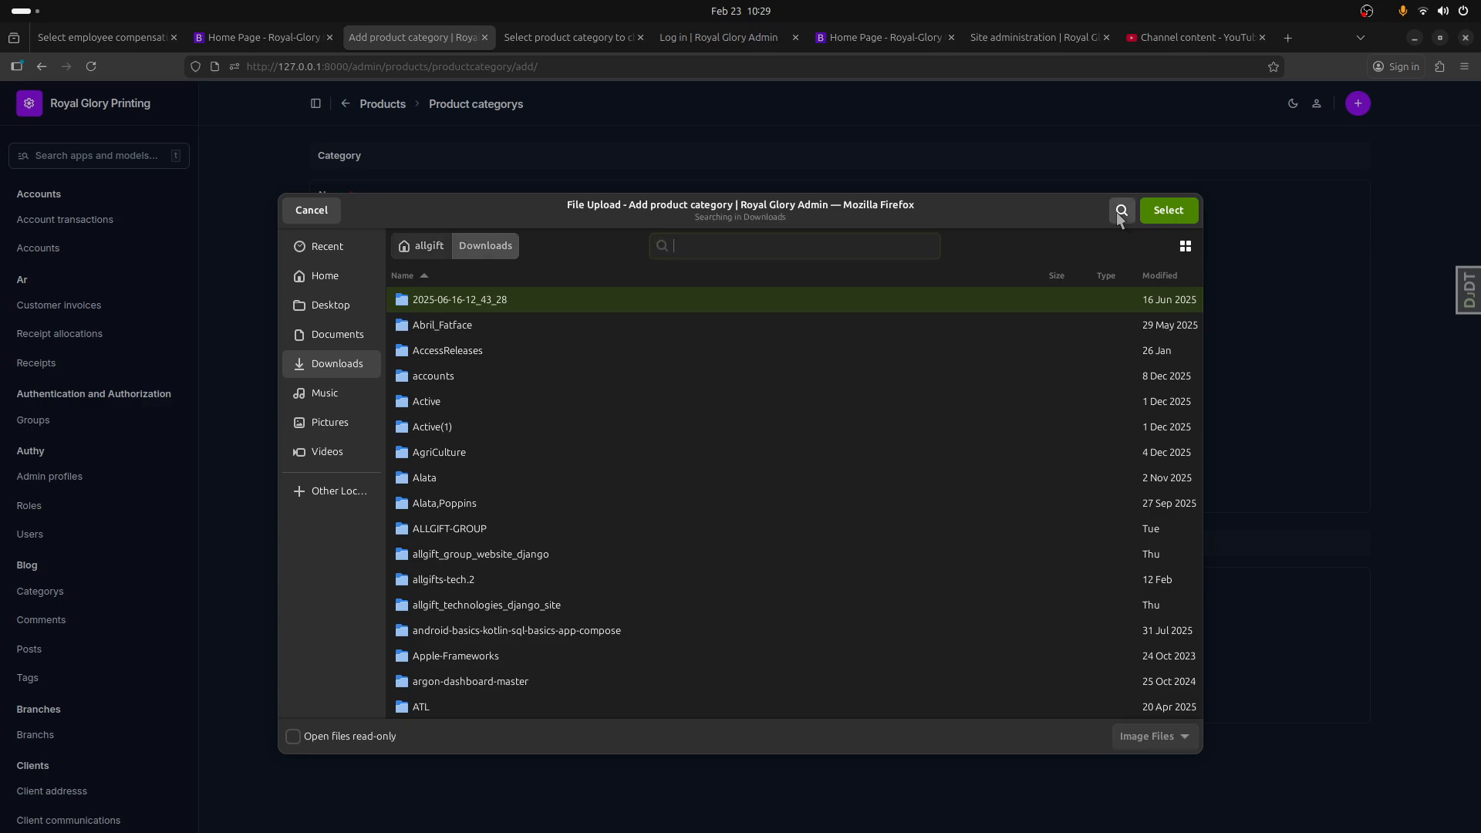
type("giv")
key("BackSpace")
key("BackSpace")
key("BackSpace")
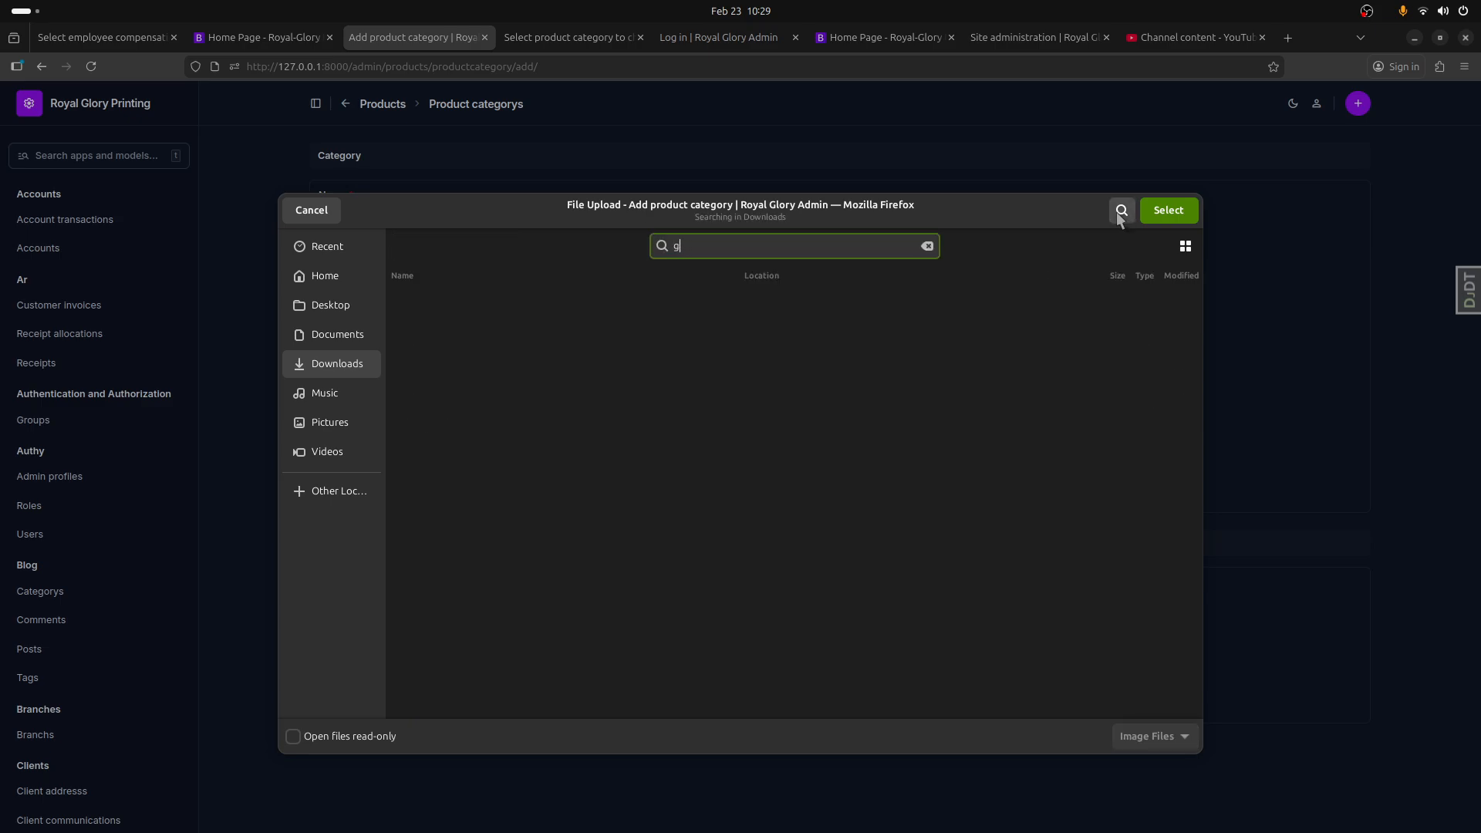
type("di")
key("BackSpace")
key("BackSpace")
key("BackSpace")
key("BackSpace")
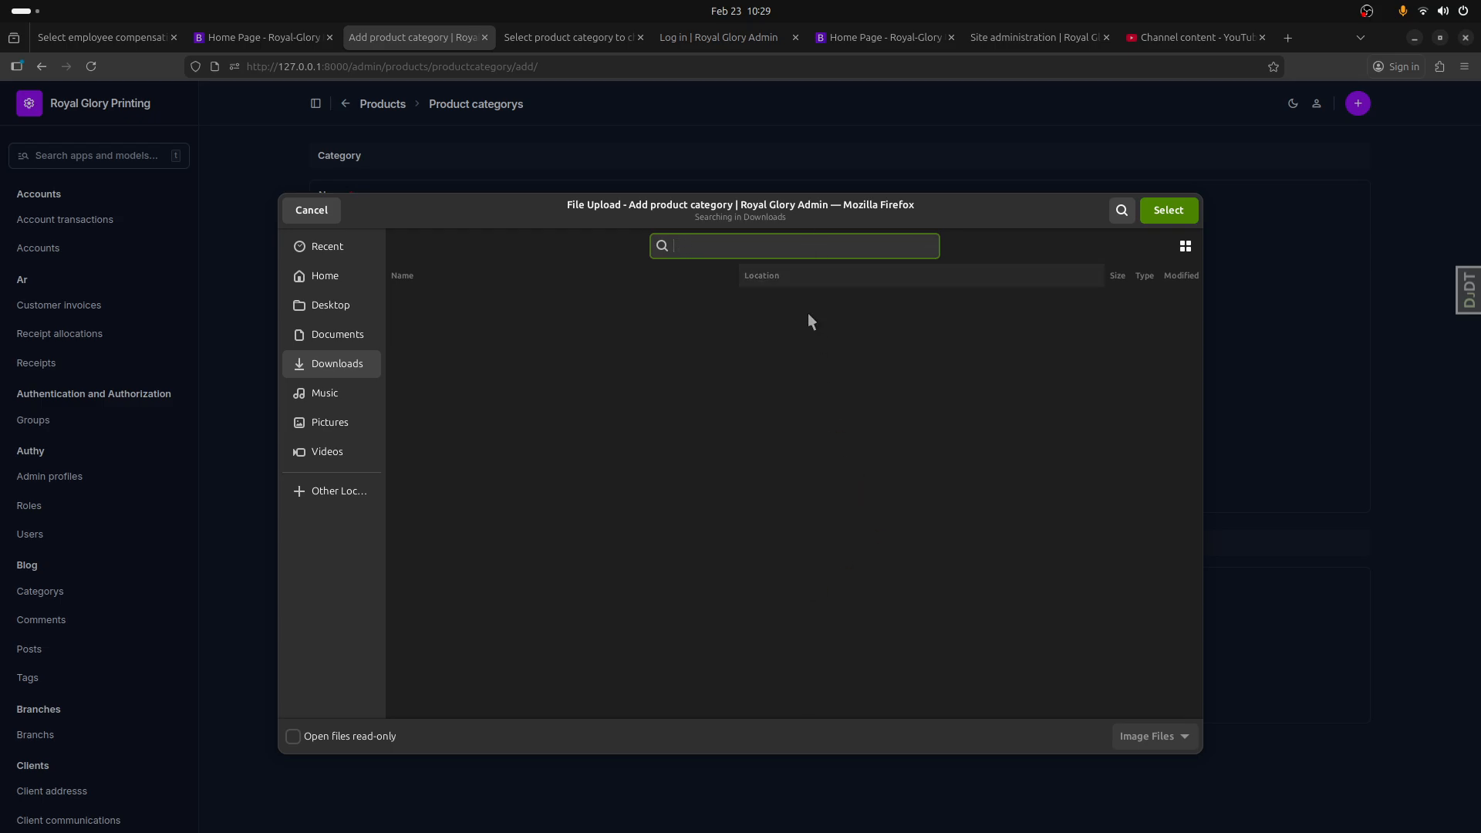
left_click(327, 334)
left_click(325, 351)
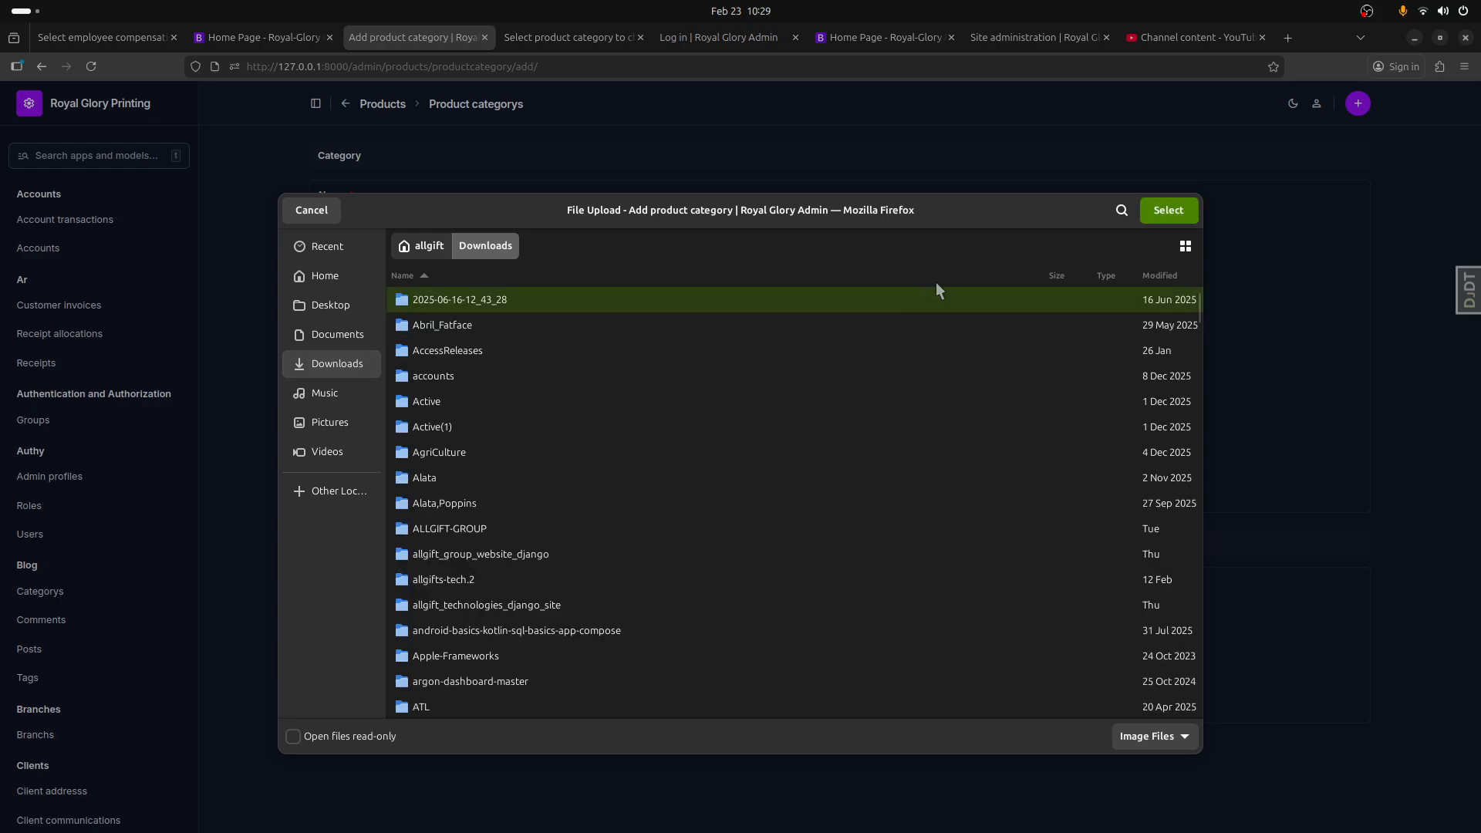
Step: Search the Downloads folder for "digita", choose digital_printing.jpg as the category's cover image, and save the category
left_click(1123, 212)
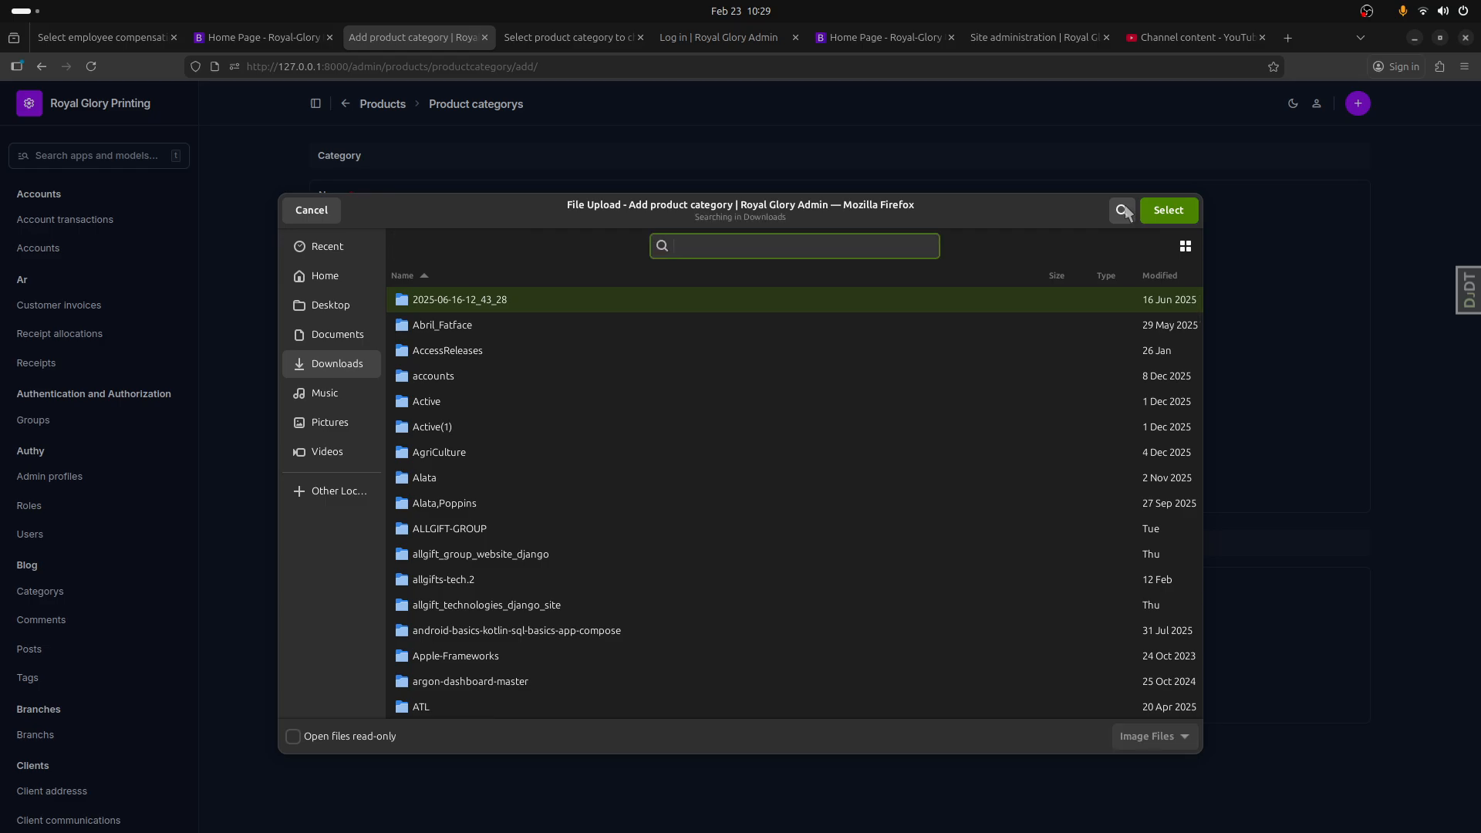
type("d")
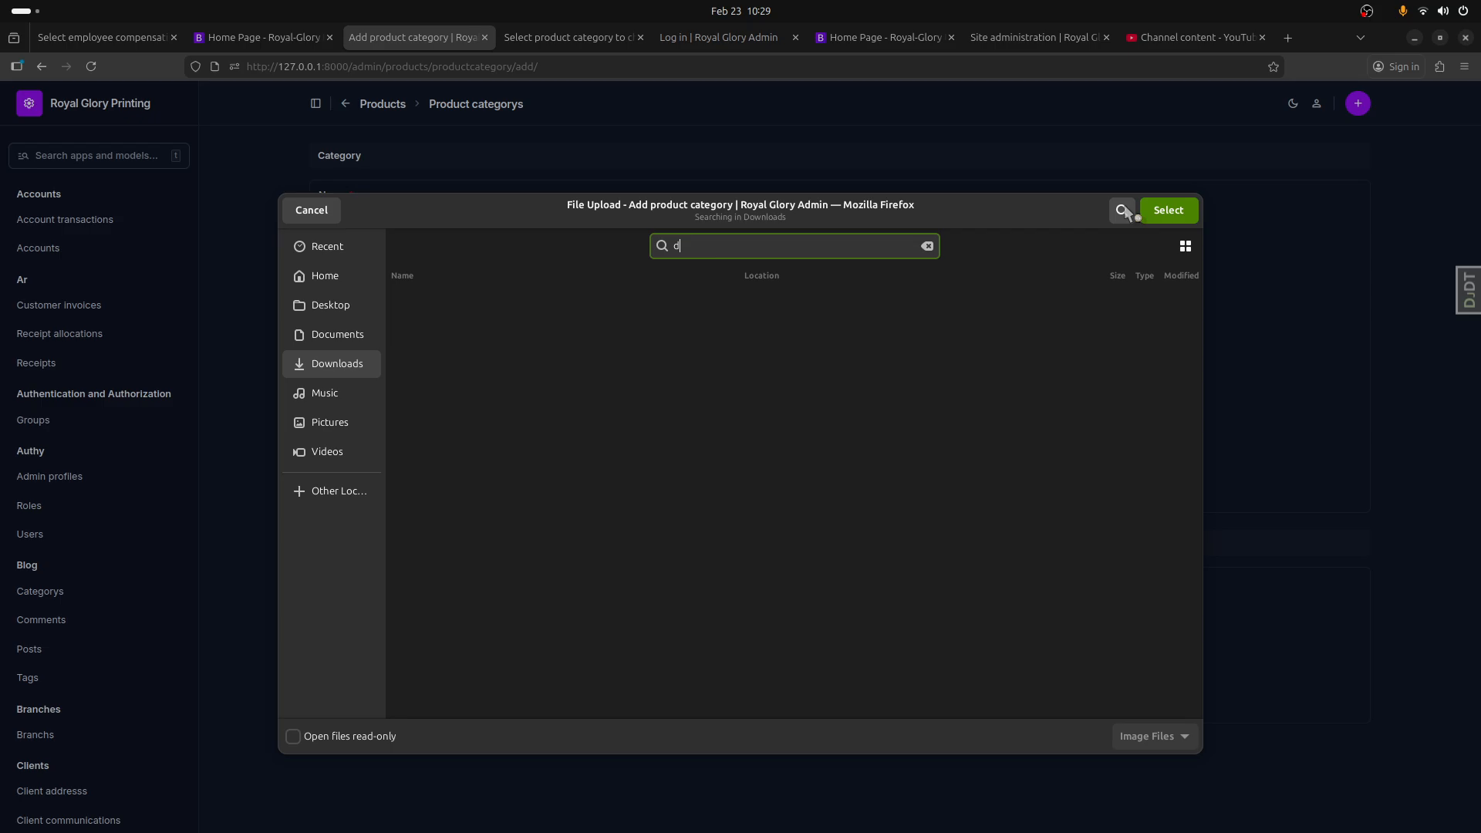
type("igita")
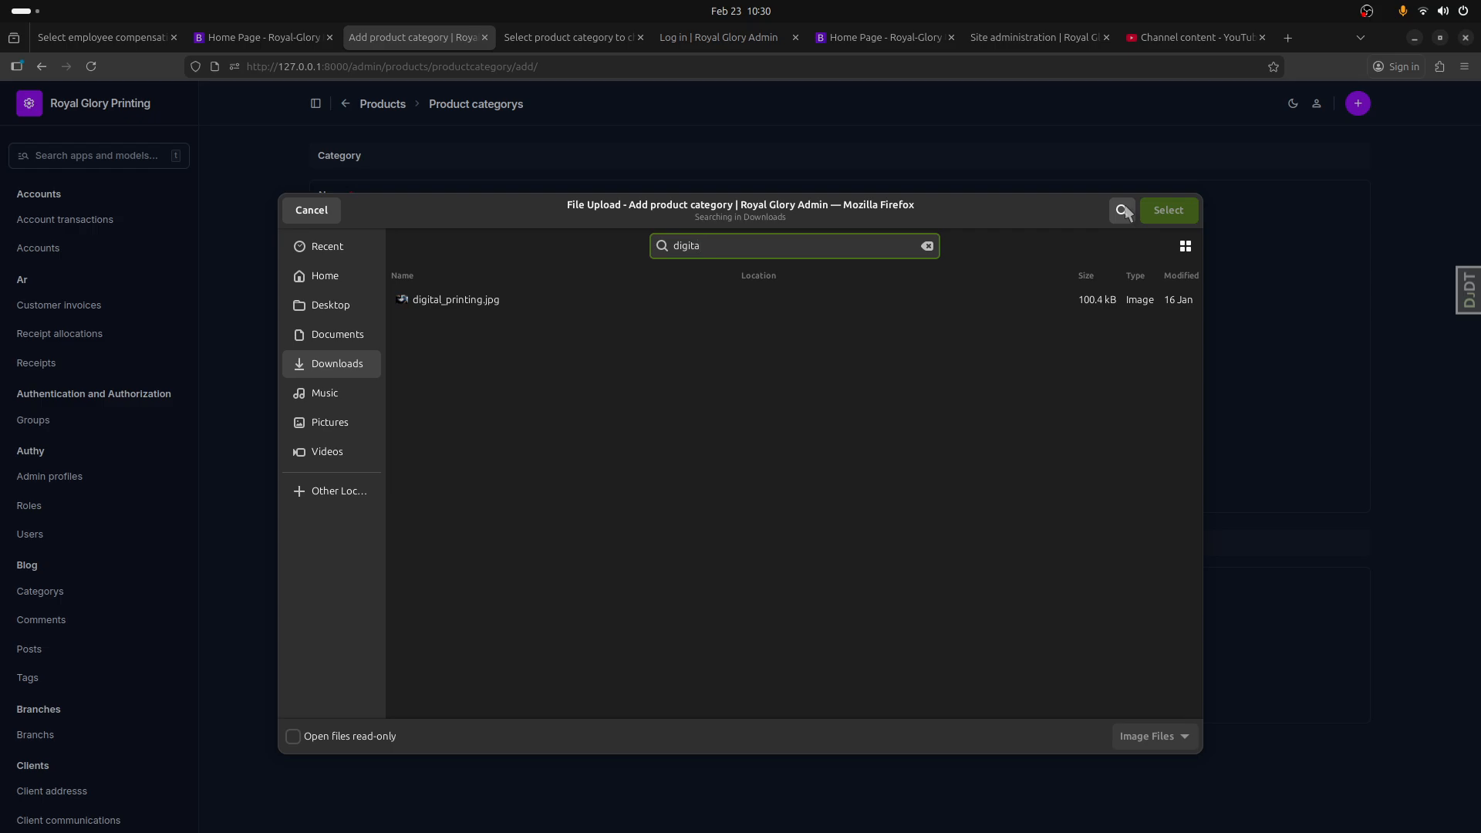
double_click(557, 300)
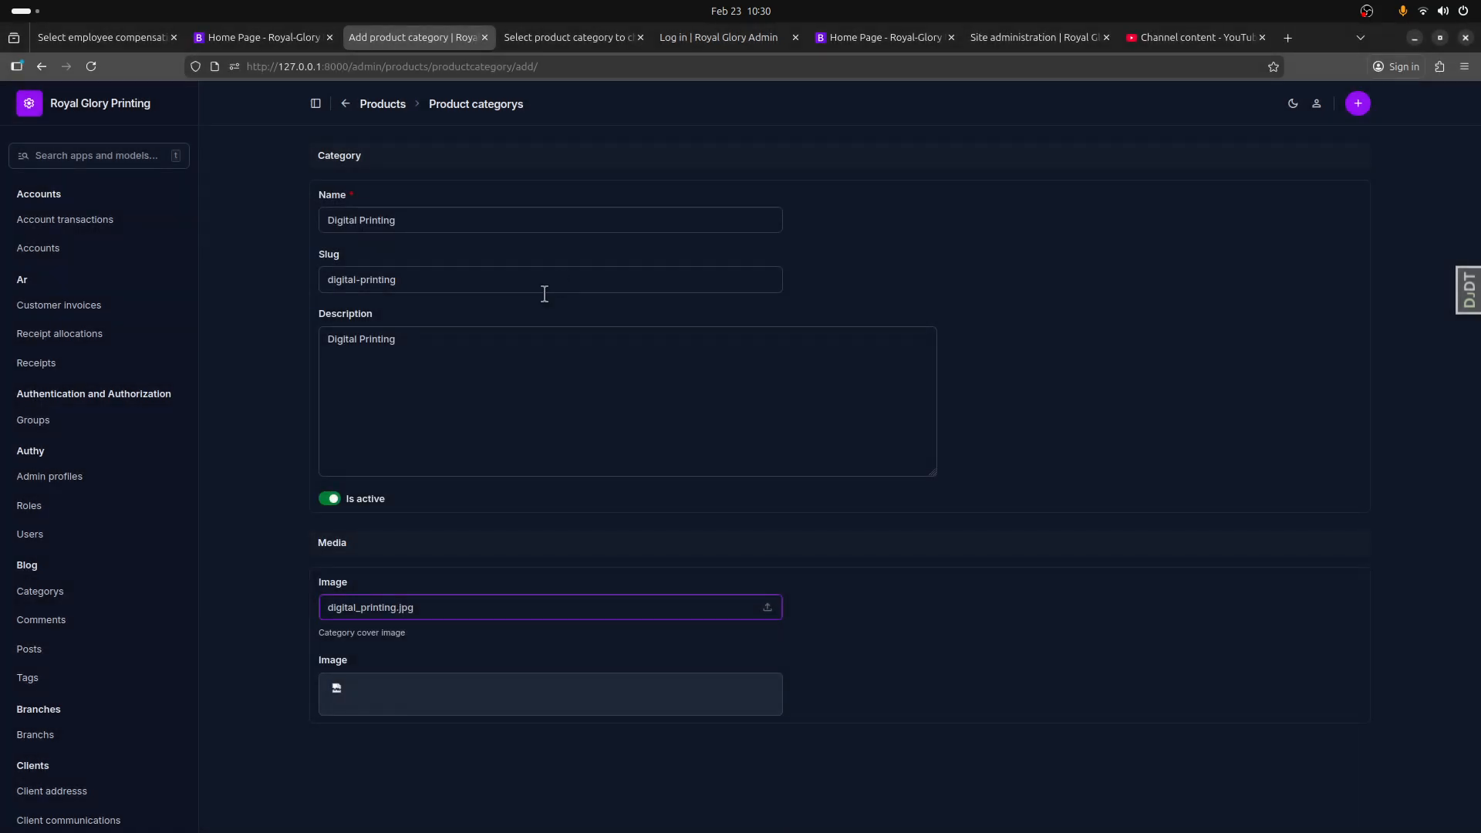
left_click(1340, 831)
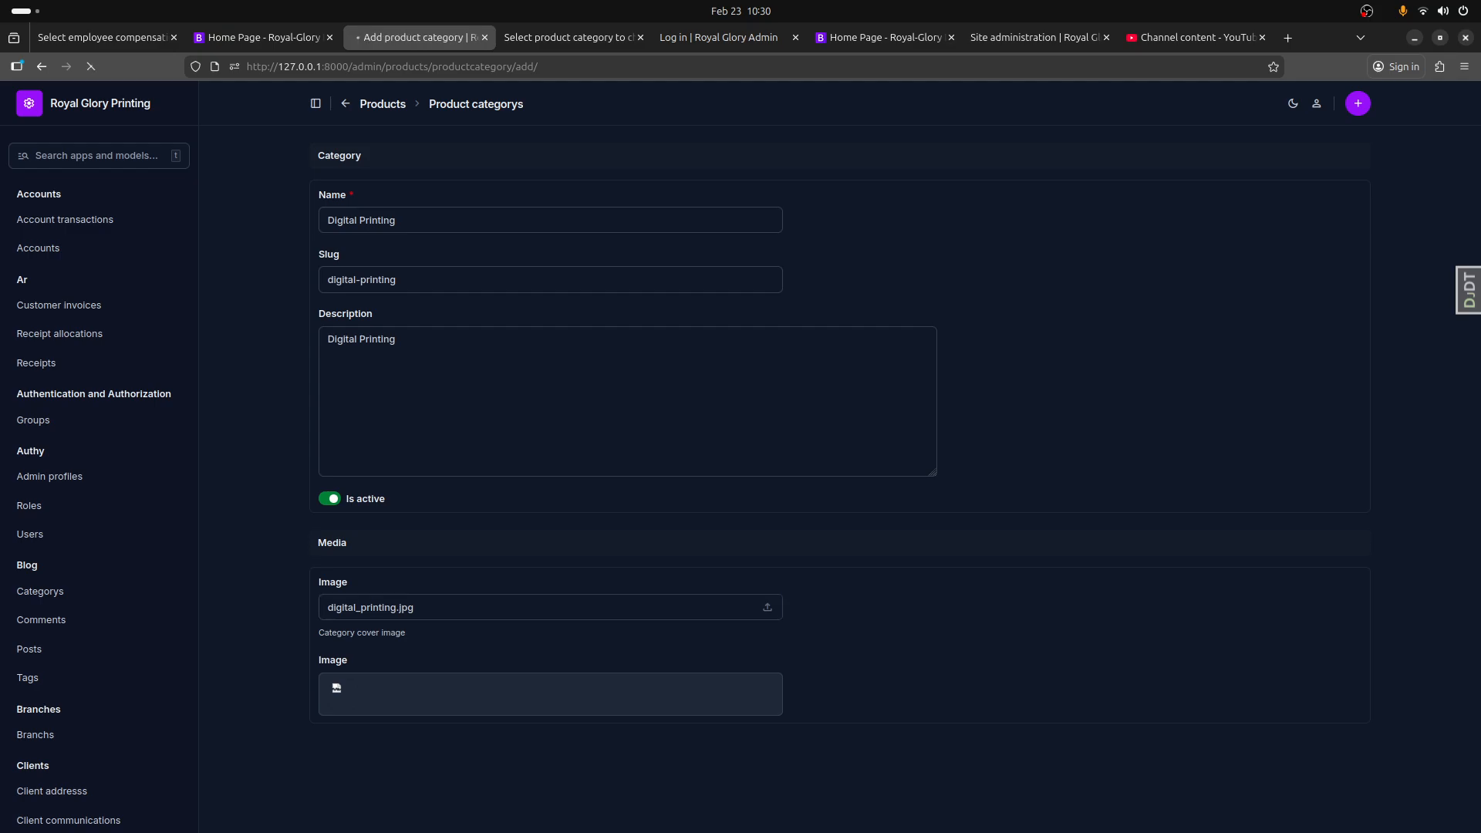
Step: Reload the public home page and check the Digital Printing card among the product categories
left_click(289, 39)
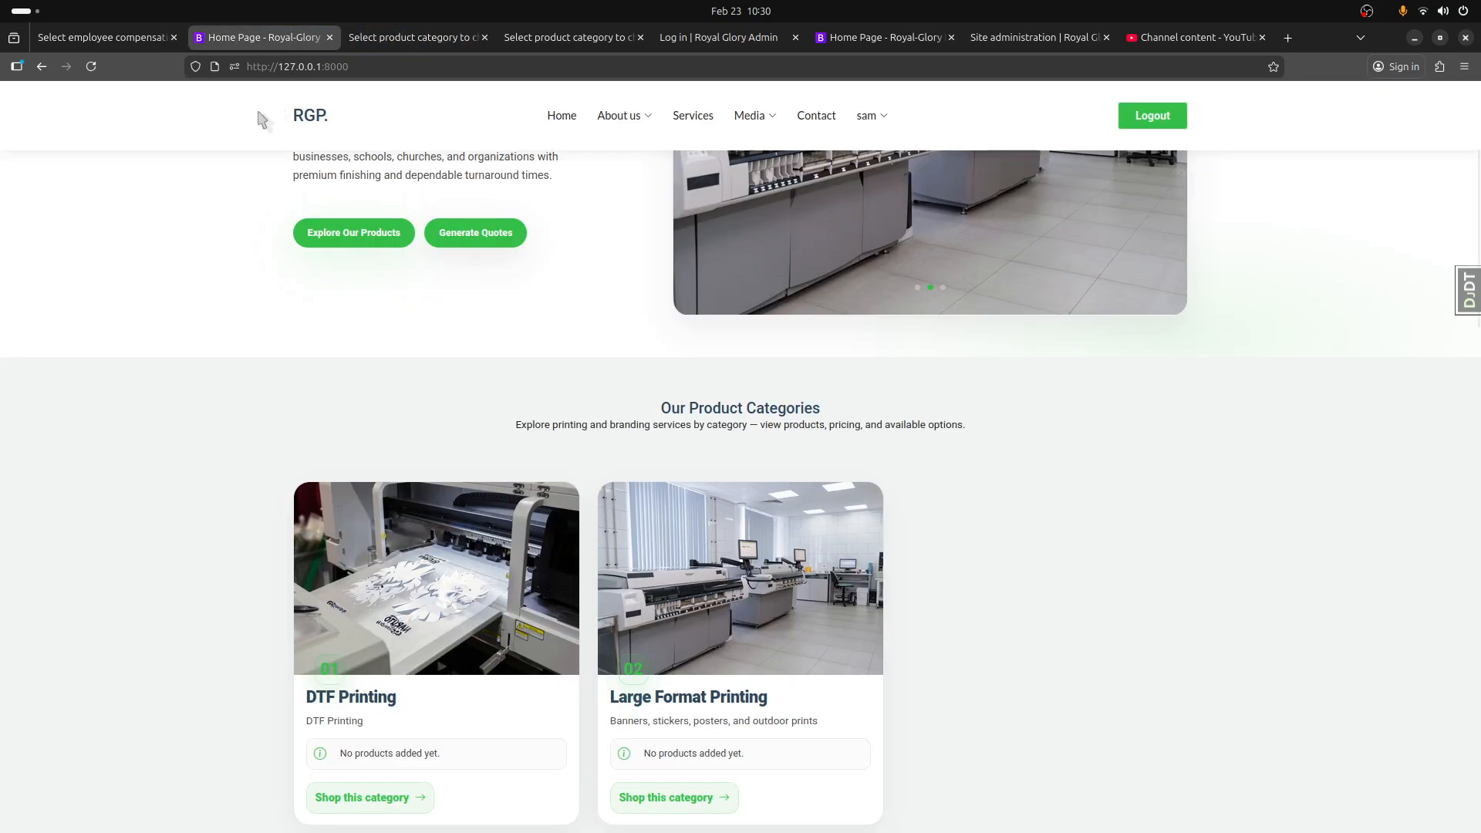
left_click(91, 67)
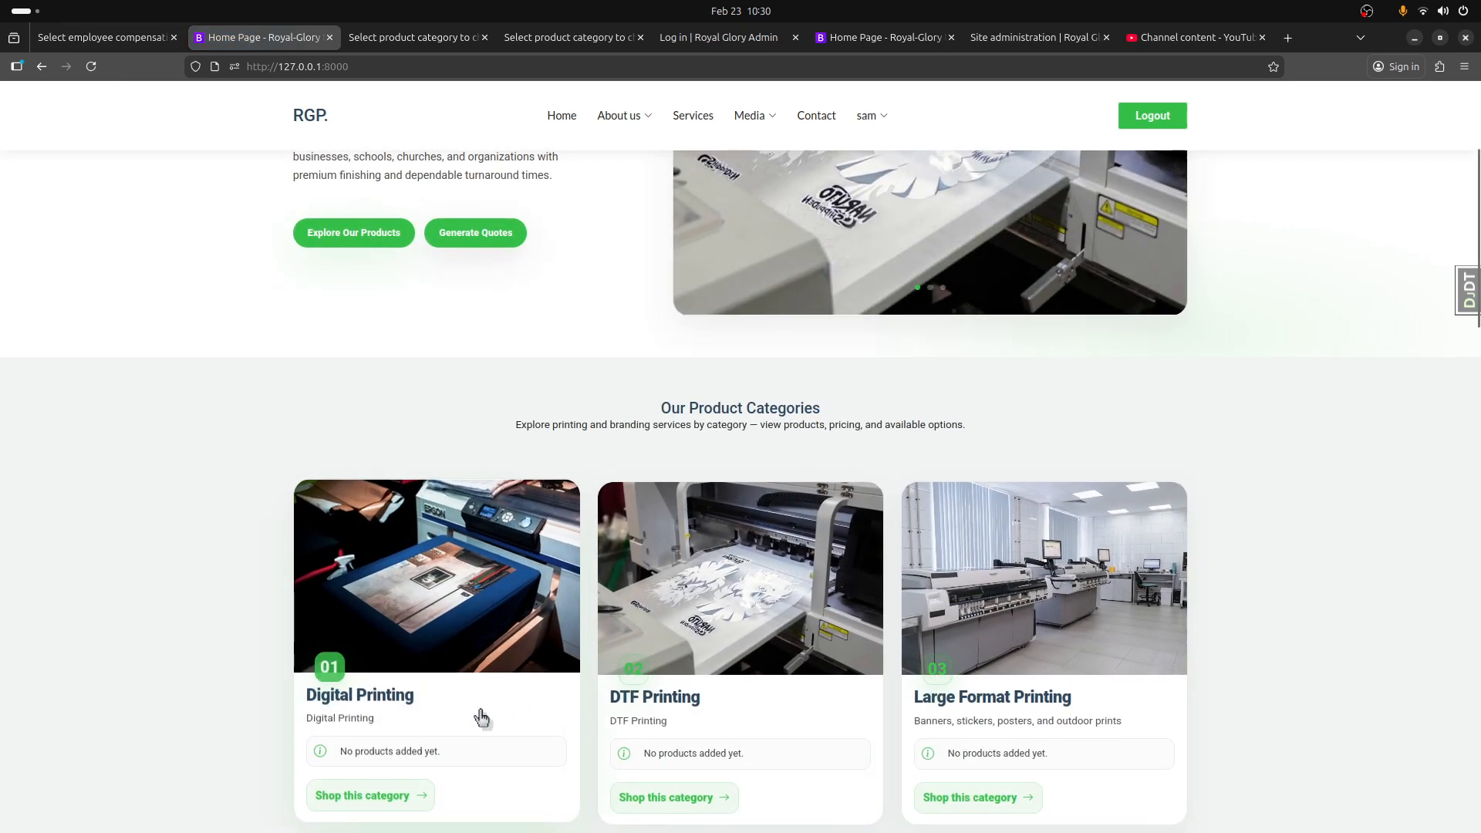
scroll(455, 656, "down", 3)
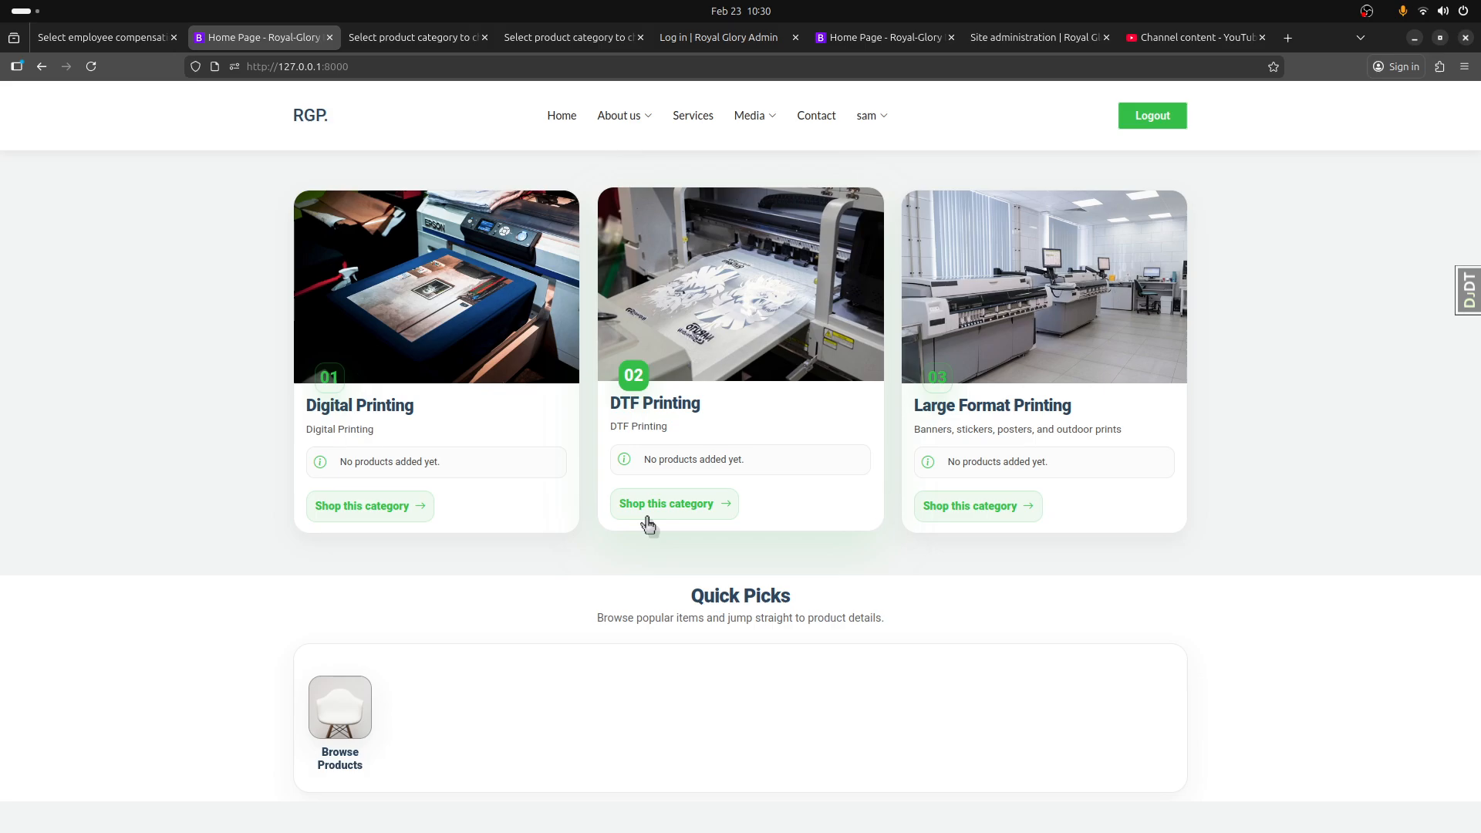
scroll(494, 421, "up", 5)
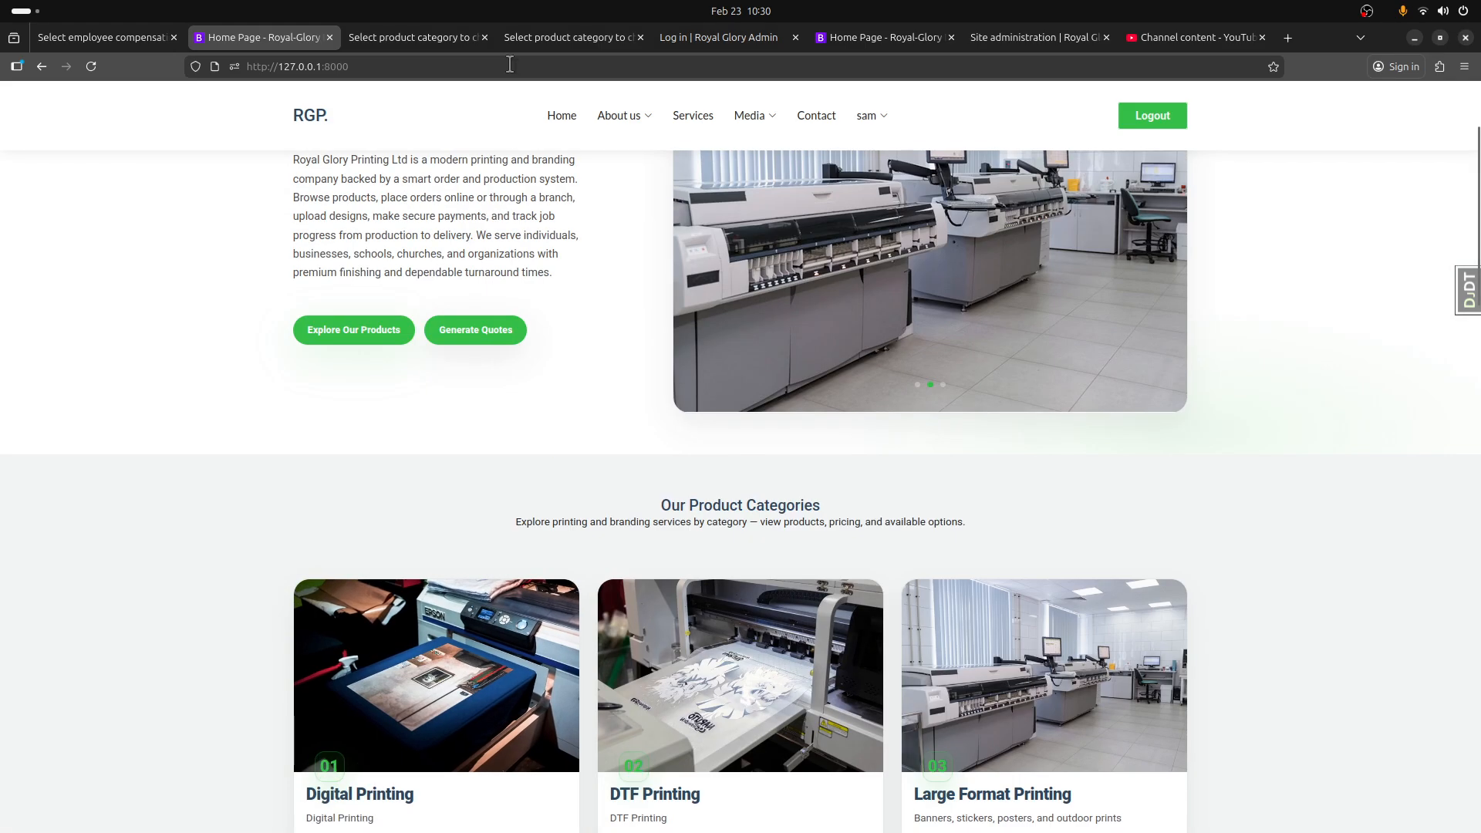
Step: Return from the admin site to the dashboard's Product Categories page and open the Digital Printing category's details
left_click(469, 37)
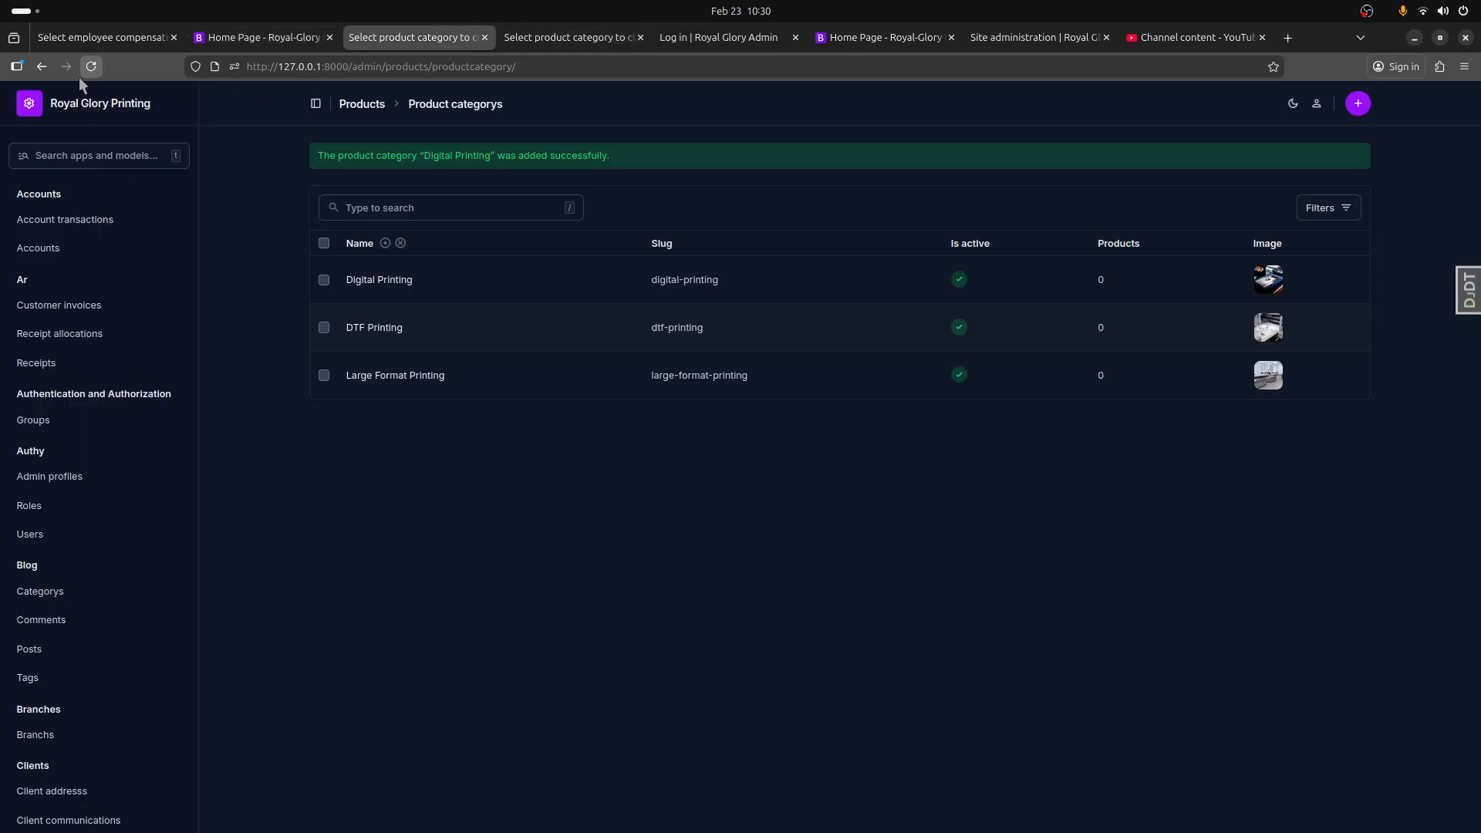
left_click(46, 67)
left_click(41, 66)
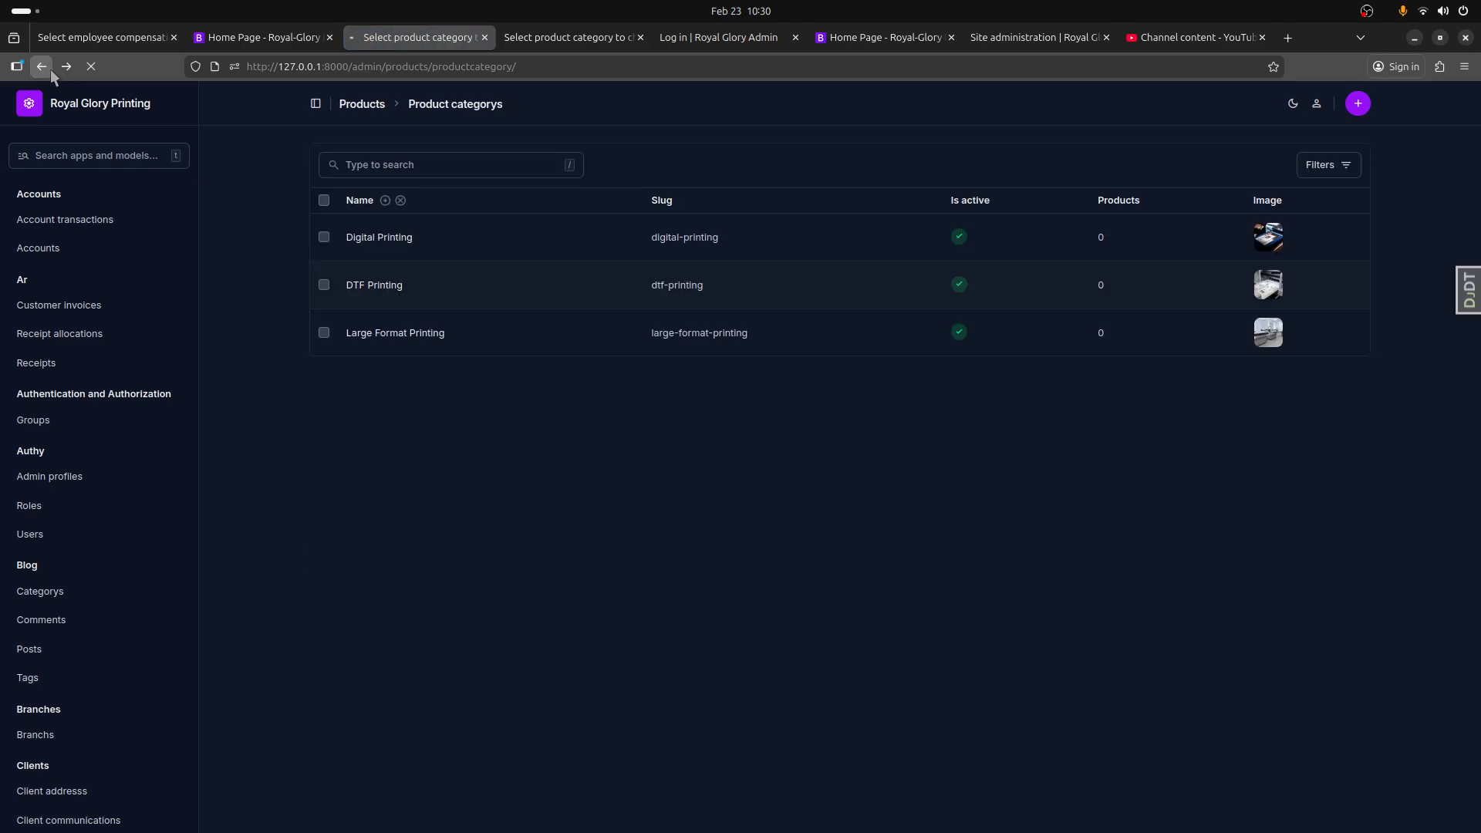
left_click(41, 67)
left_click(42, 66)
left_click(44, 66)
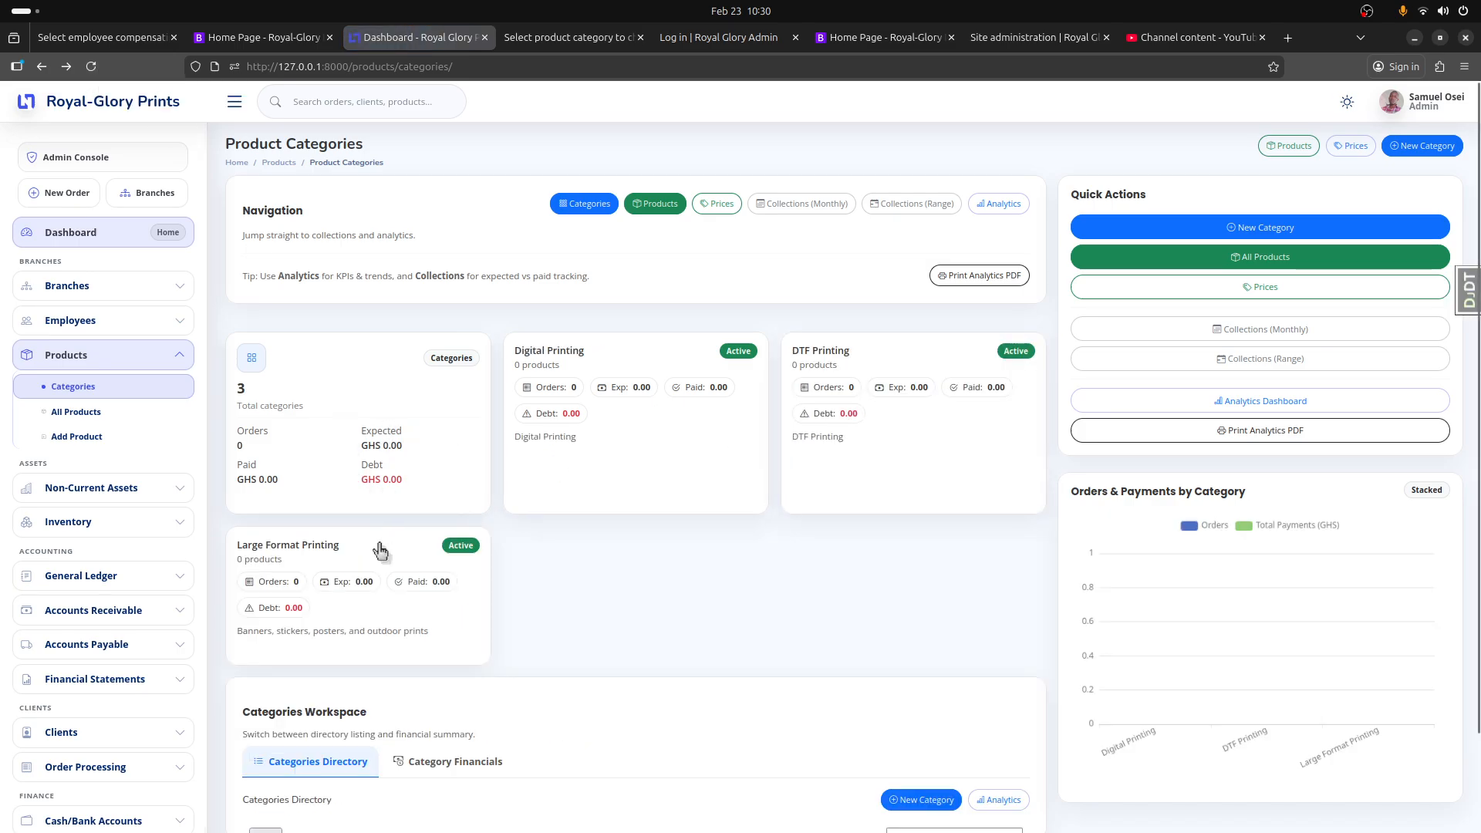
scroll(910, 532, "down", 1)
scroll(920, 549, "down", 2)
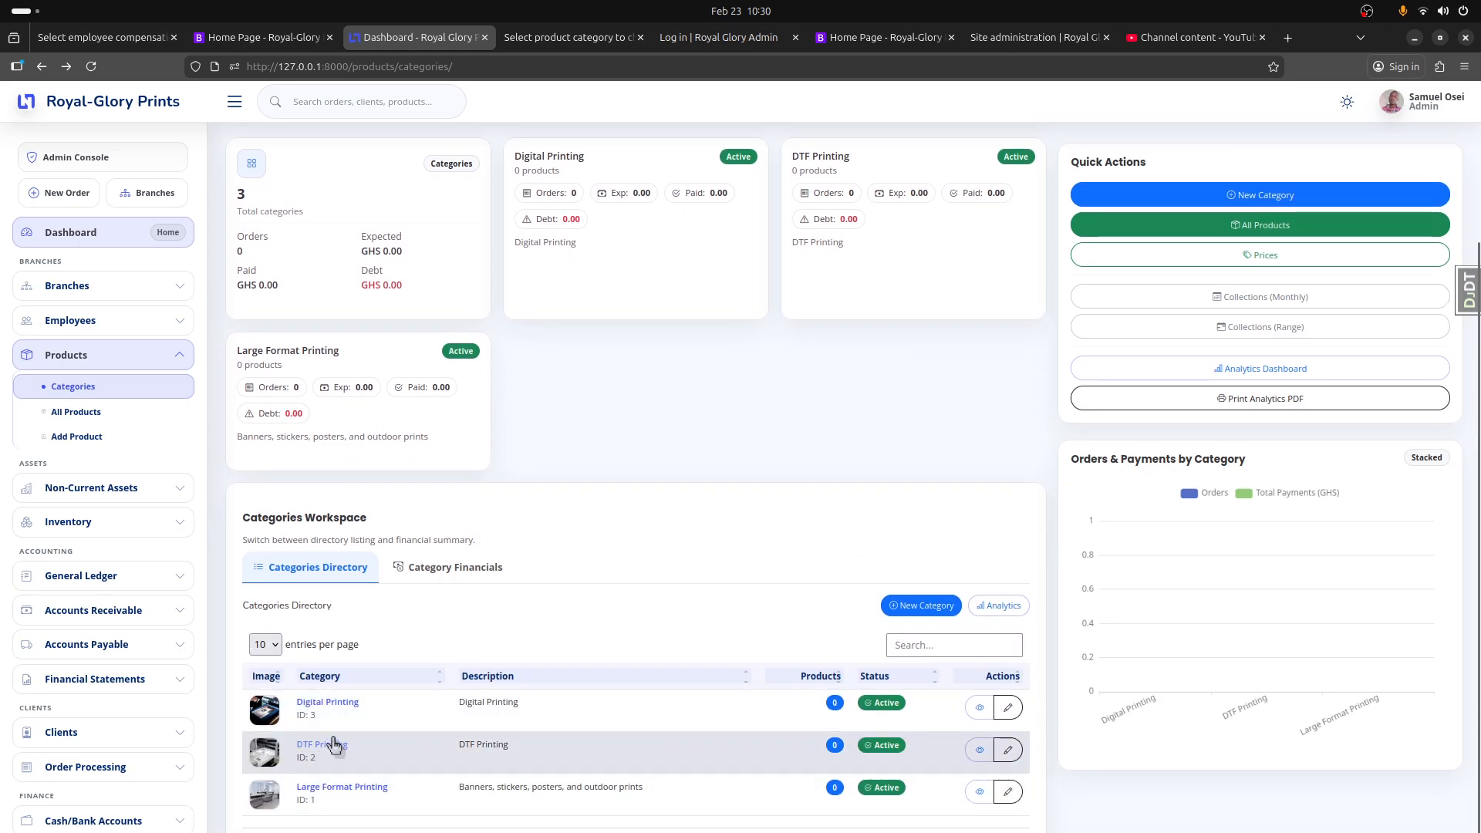
left_click(340, 707)
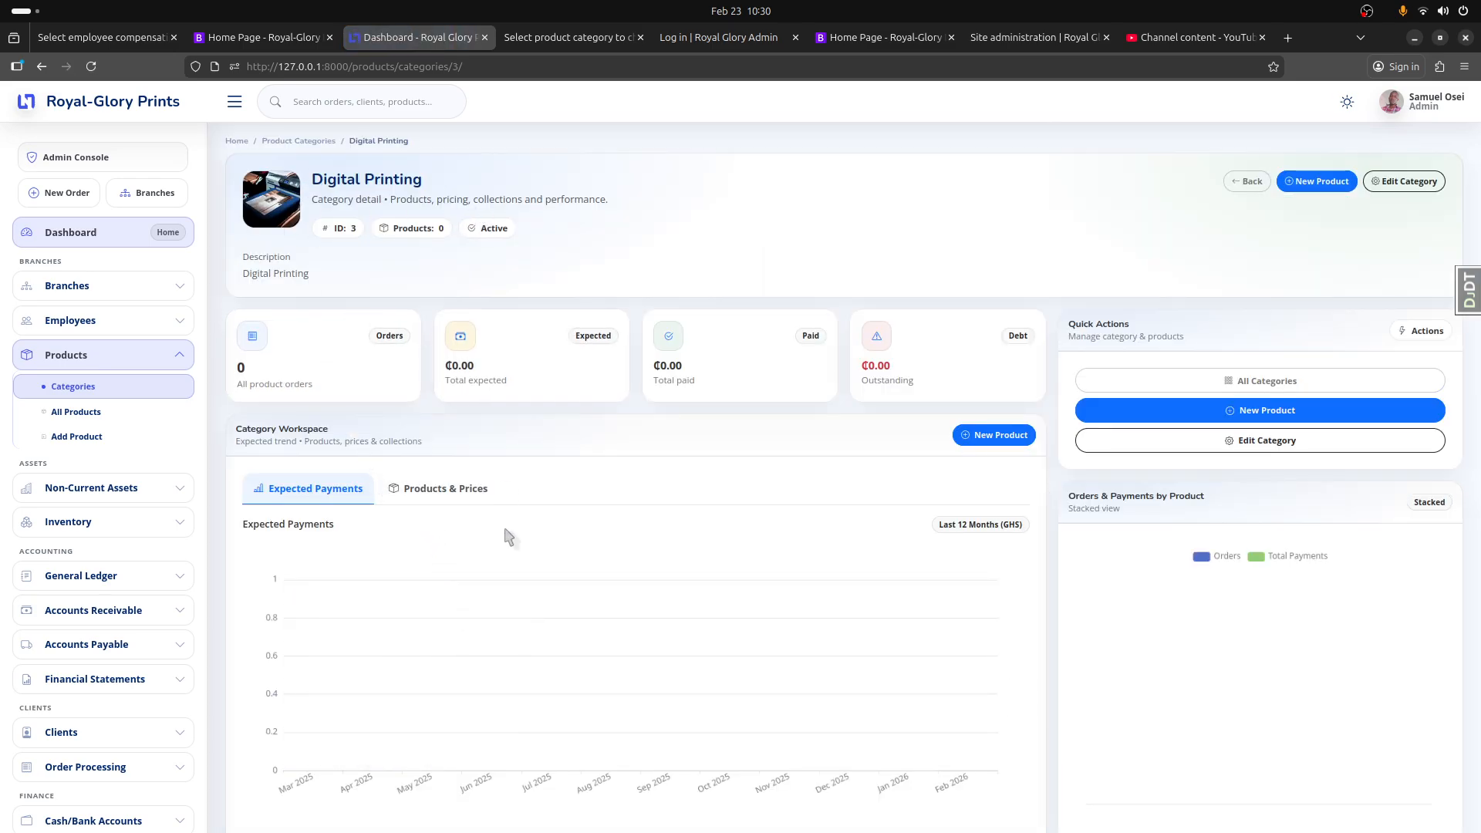
Step: Start a new product in the Digital Printing category, named "A4 Print (B/W)", with the slug "a4-print-bw"
left_click(1004, 450)
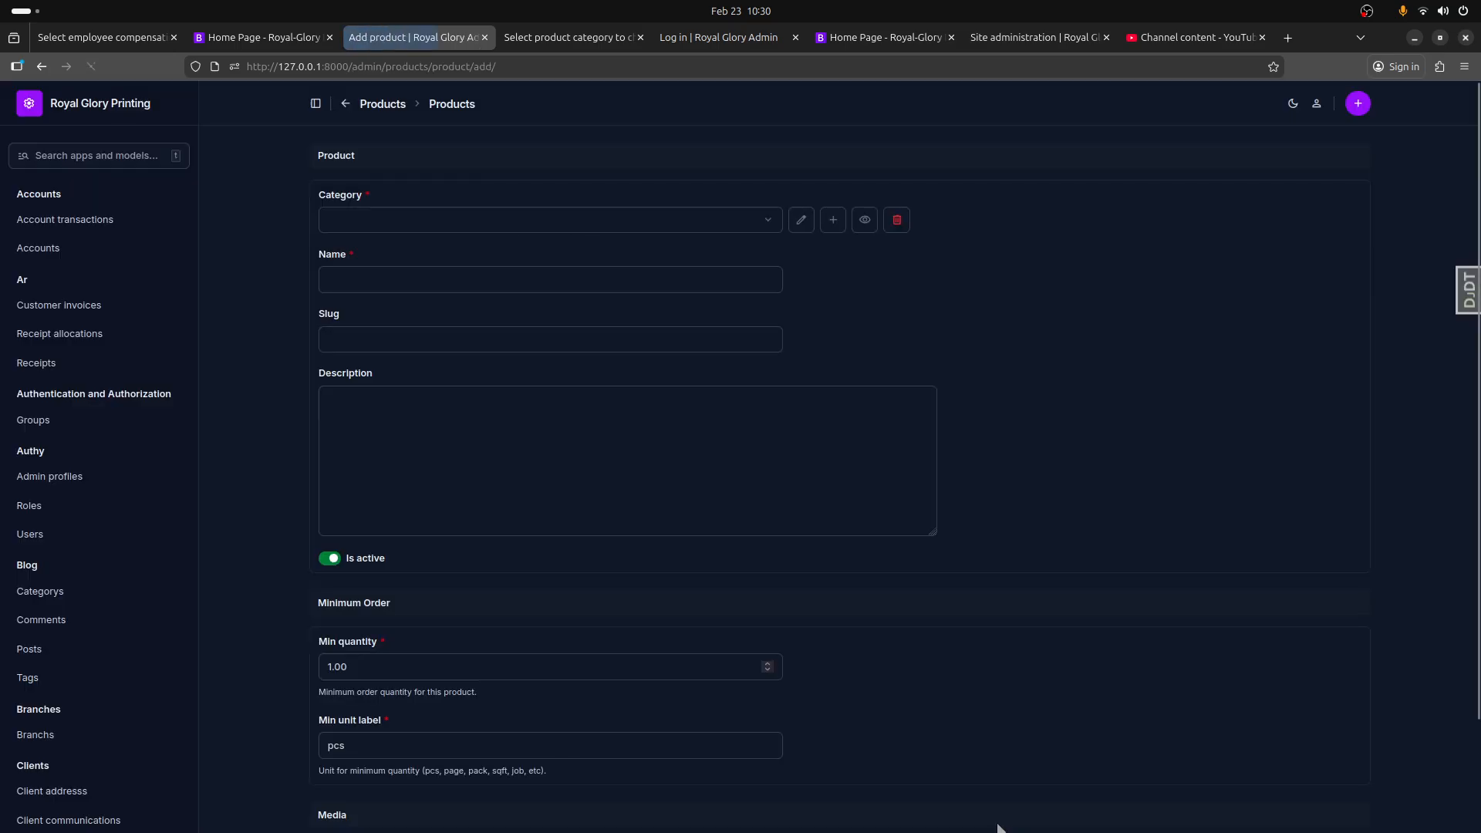
left_click(496, 225)
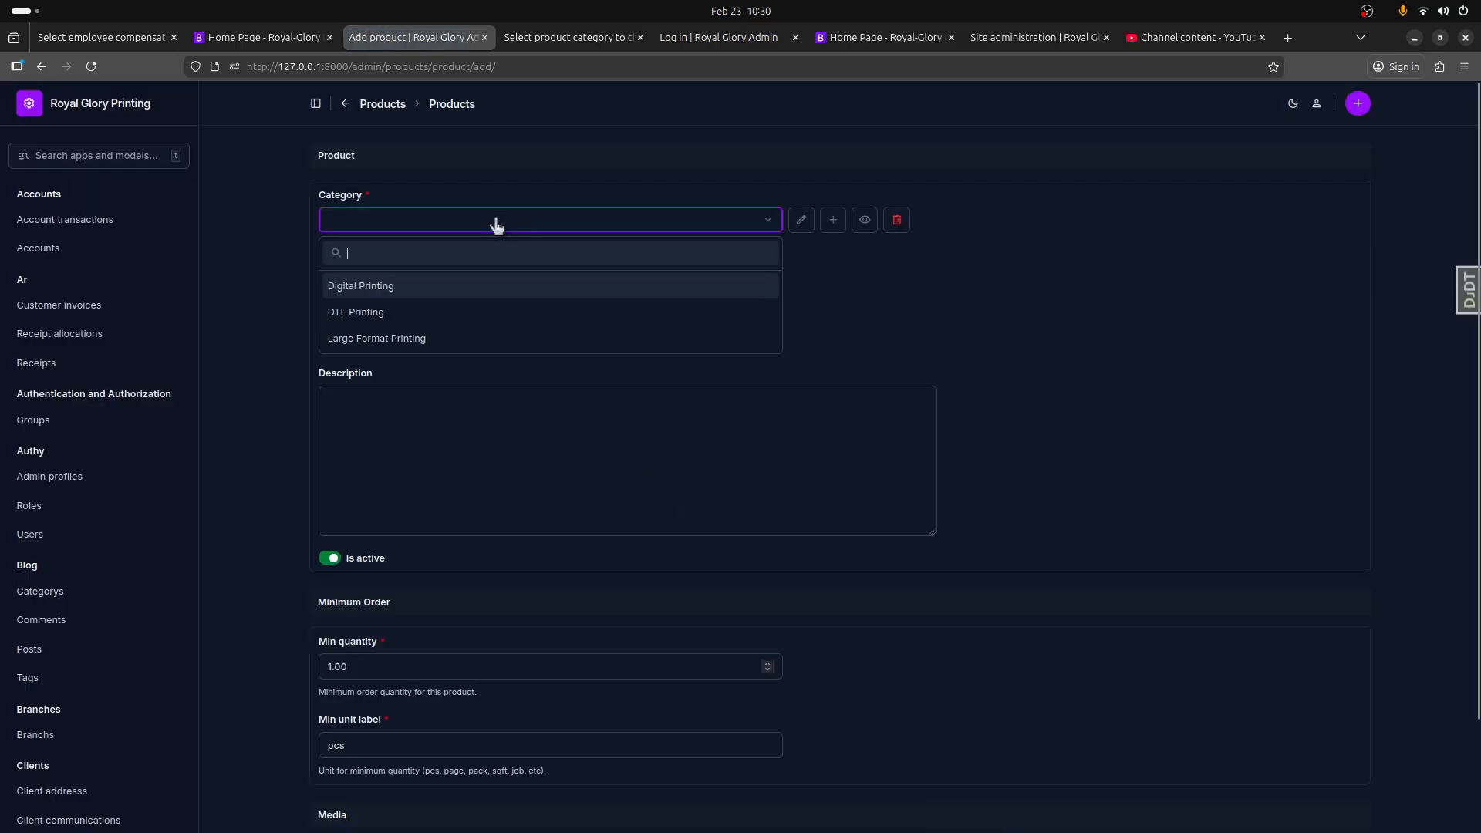
left_click(405, 296)
left_click(401, 279)
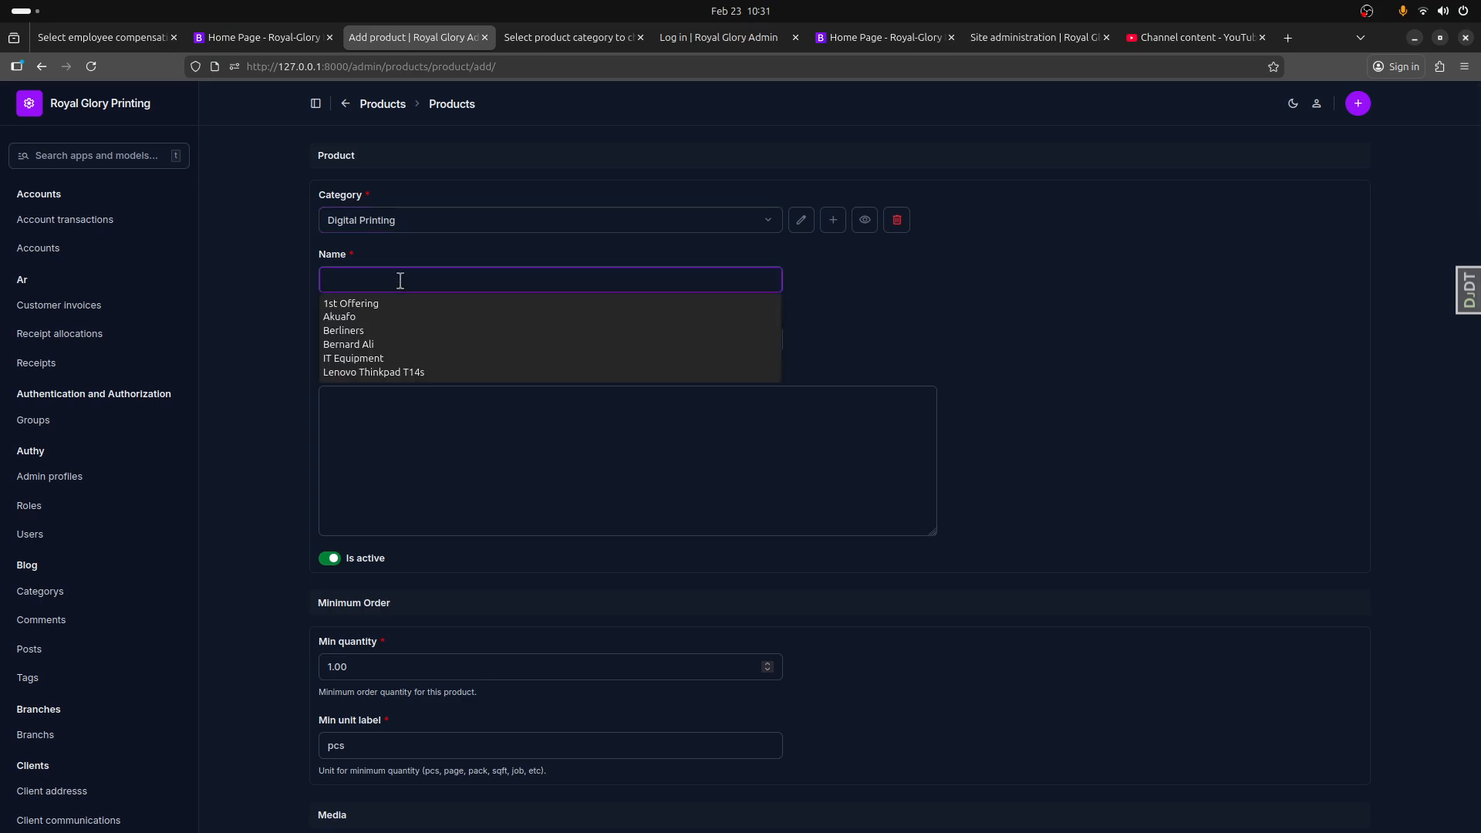
type("A")
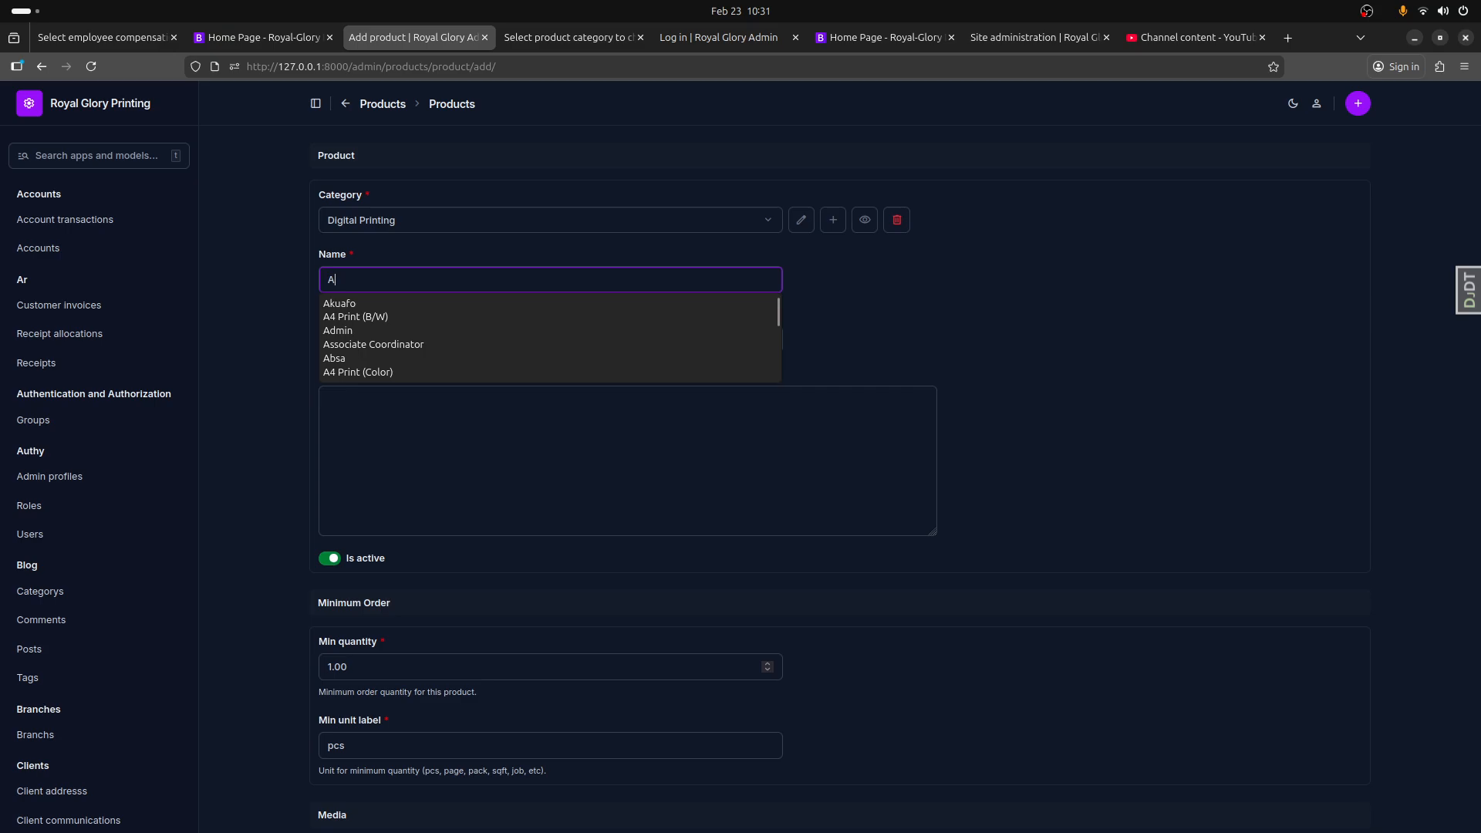
left_click(387, 316)
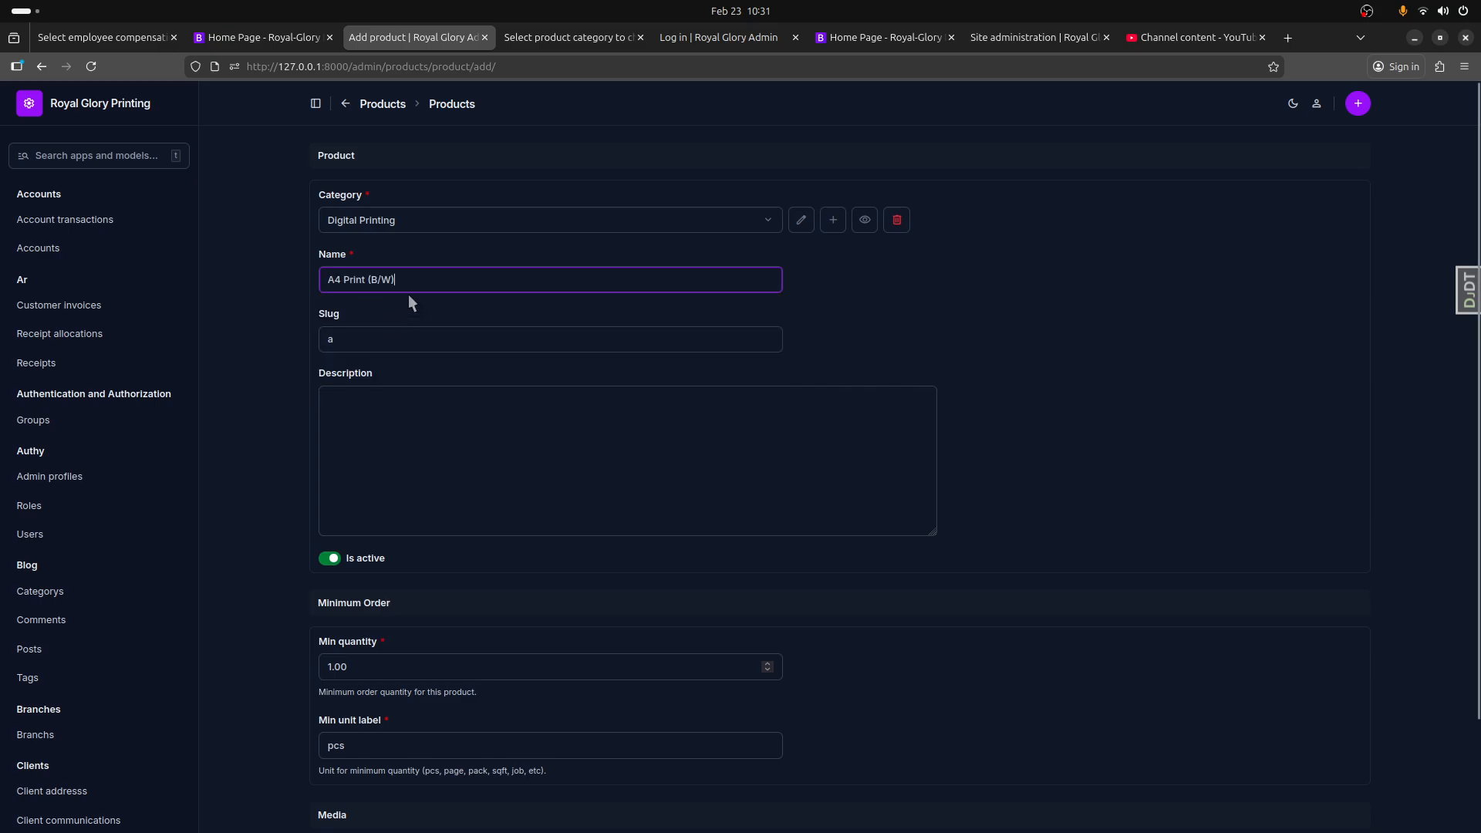
left_click(414, 279)
left_click(396, 333)
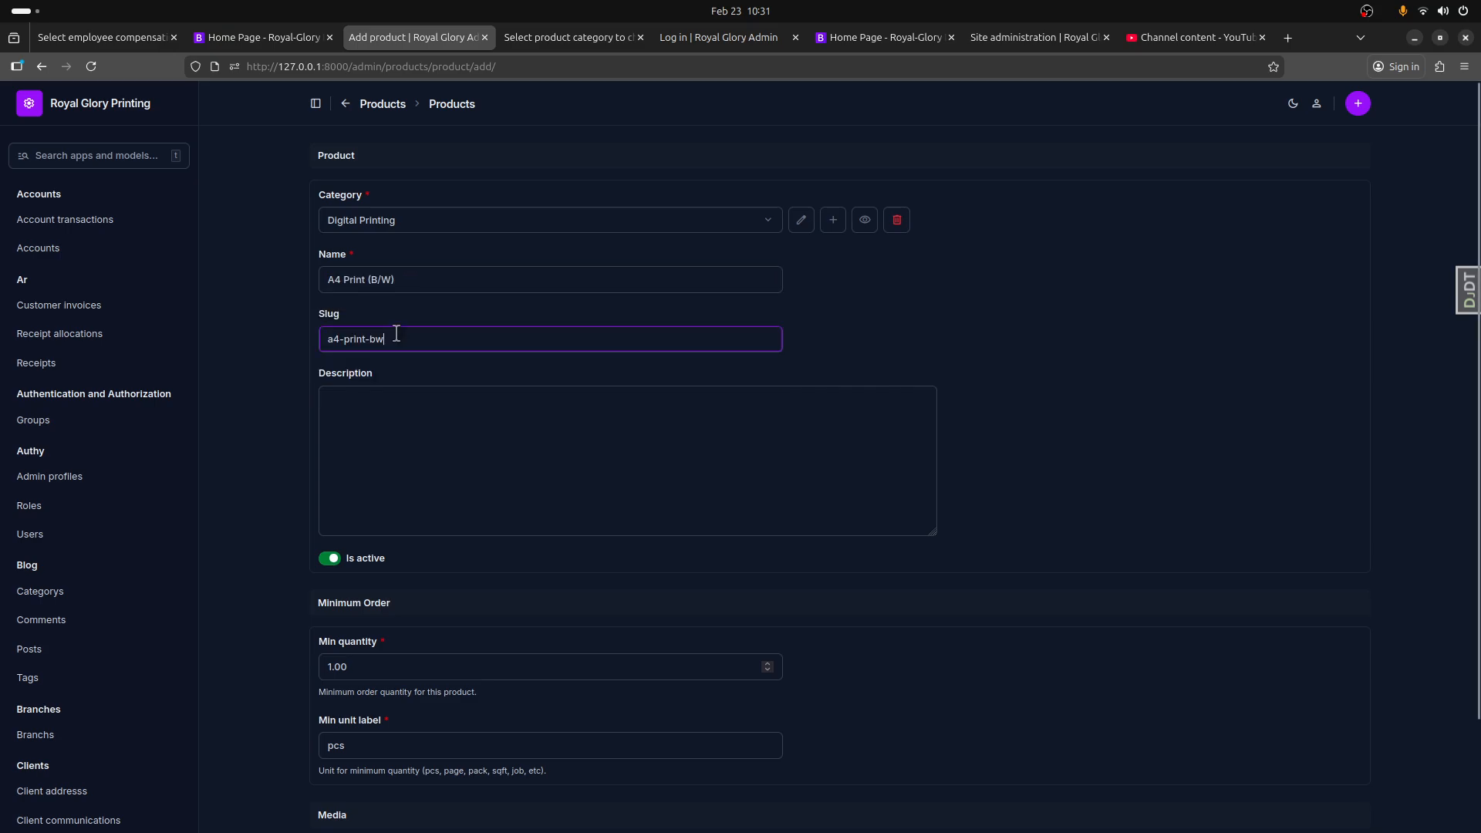
Step: Copy the product name "A4 Print (B/W)" into the product's description
triple_click(423, 279)
key("ctrl+c")
left_click(351, 462)
key("ctrl+v")
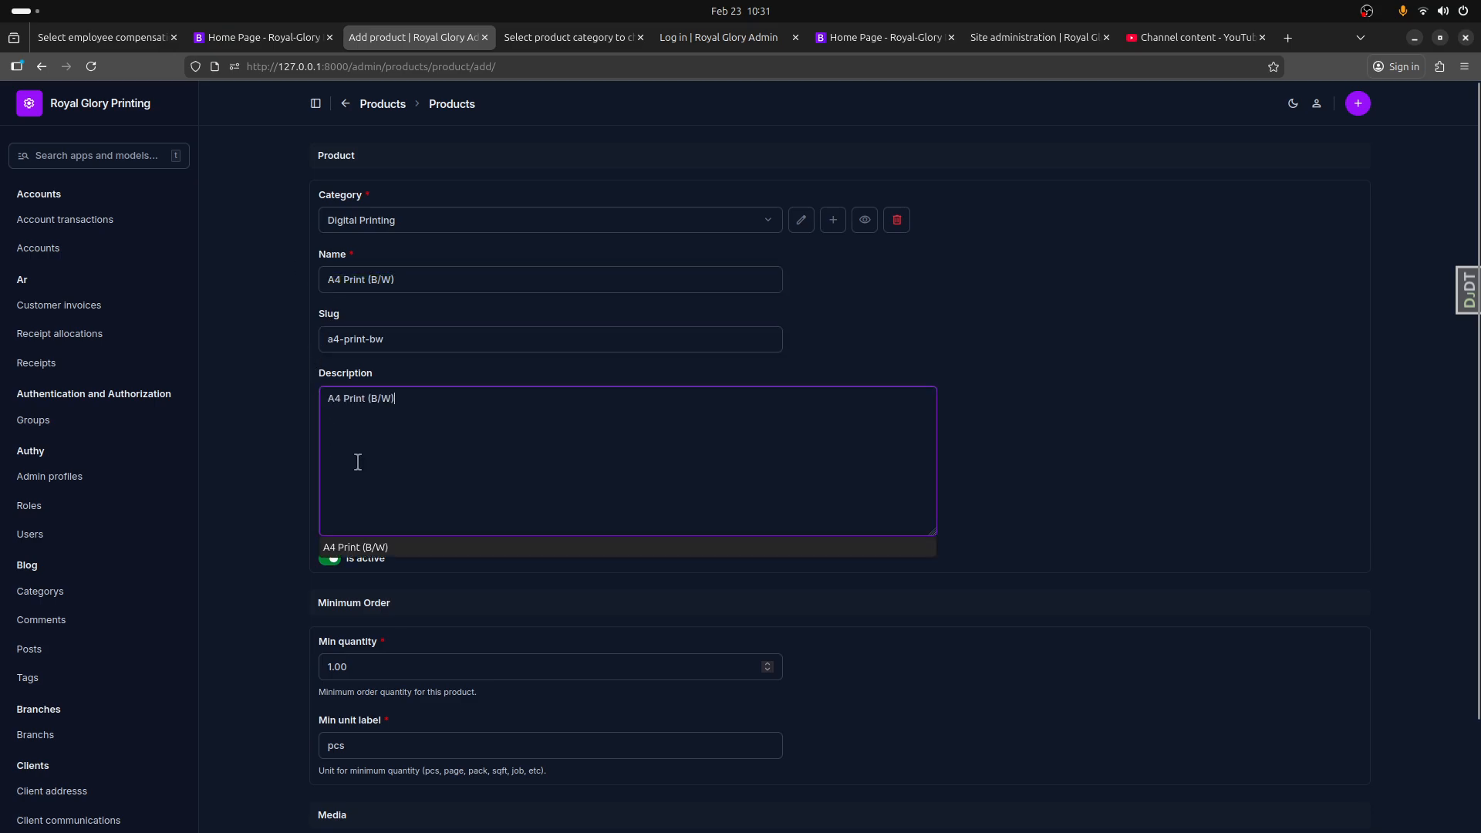
Step: Set the product's minimum quantity to 10.00 and its minimum unit label to "page", and save the product
scroll(331, 679, "down", 3)
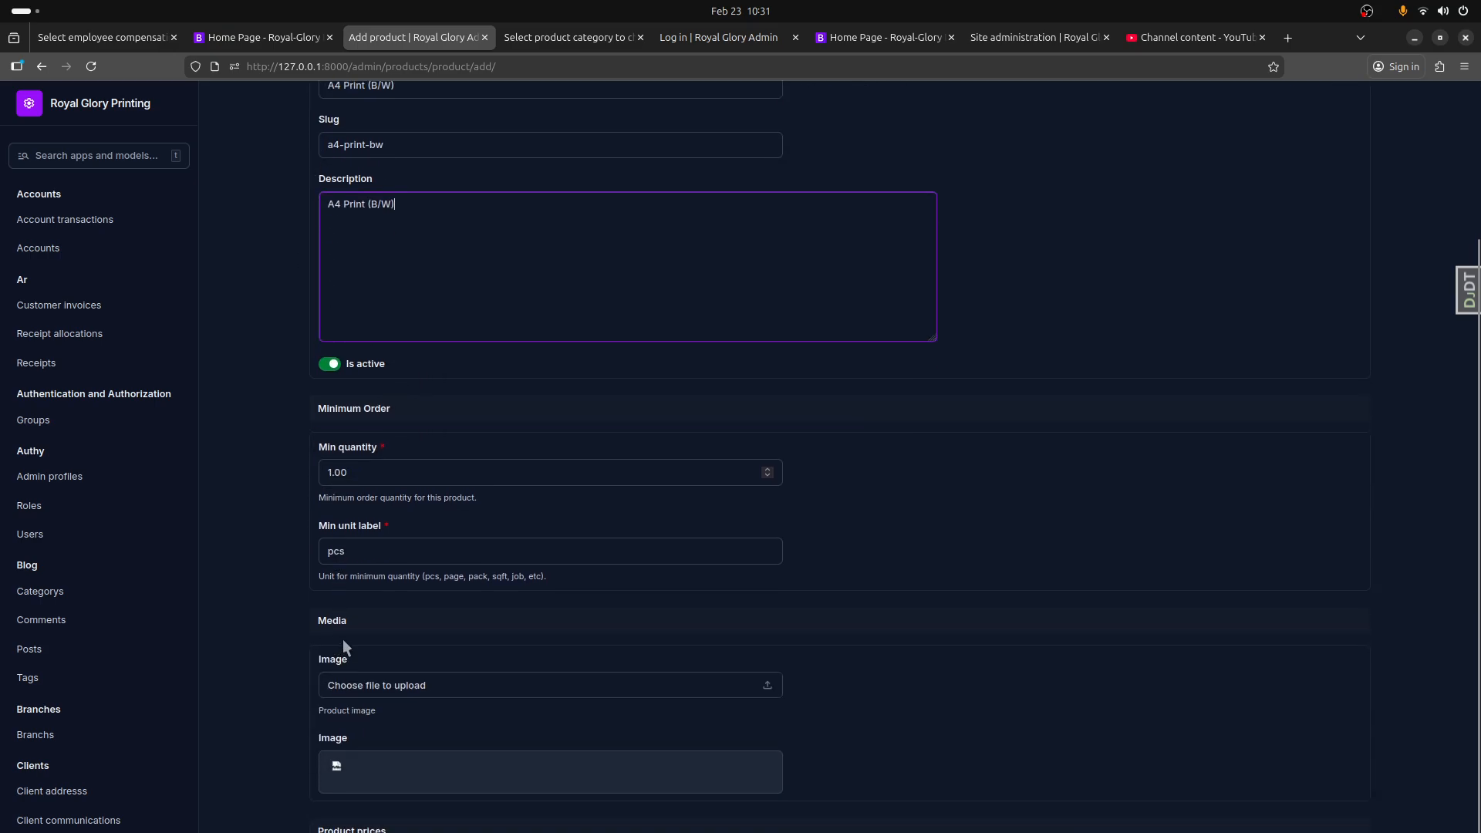
left_click(332, 471)
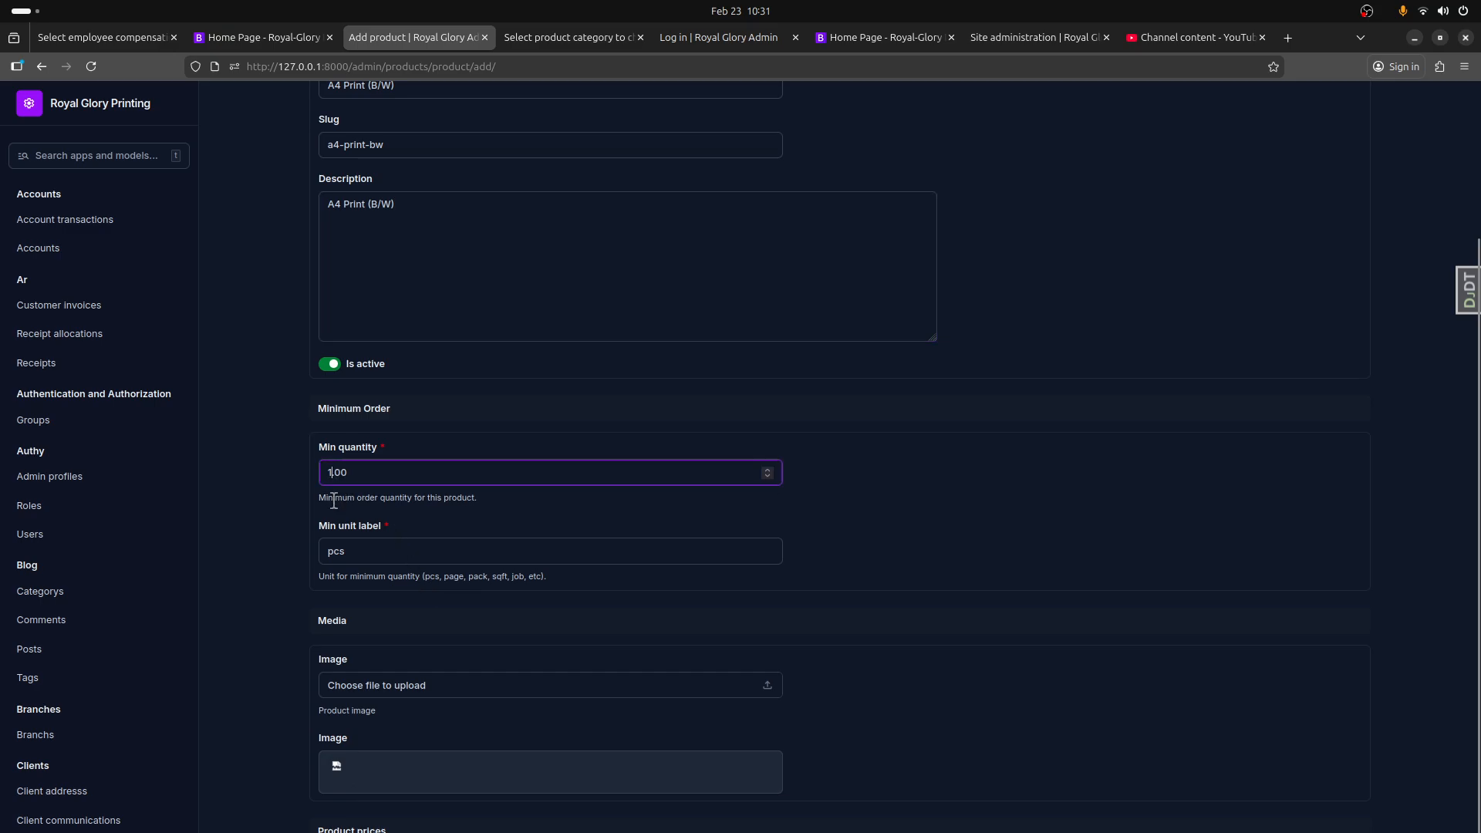
type("0")
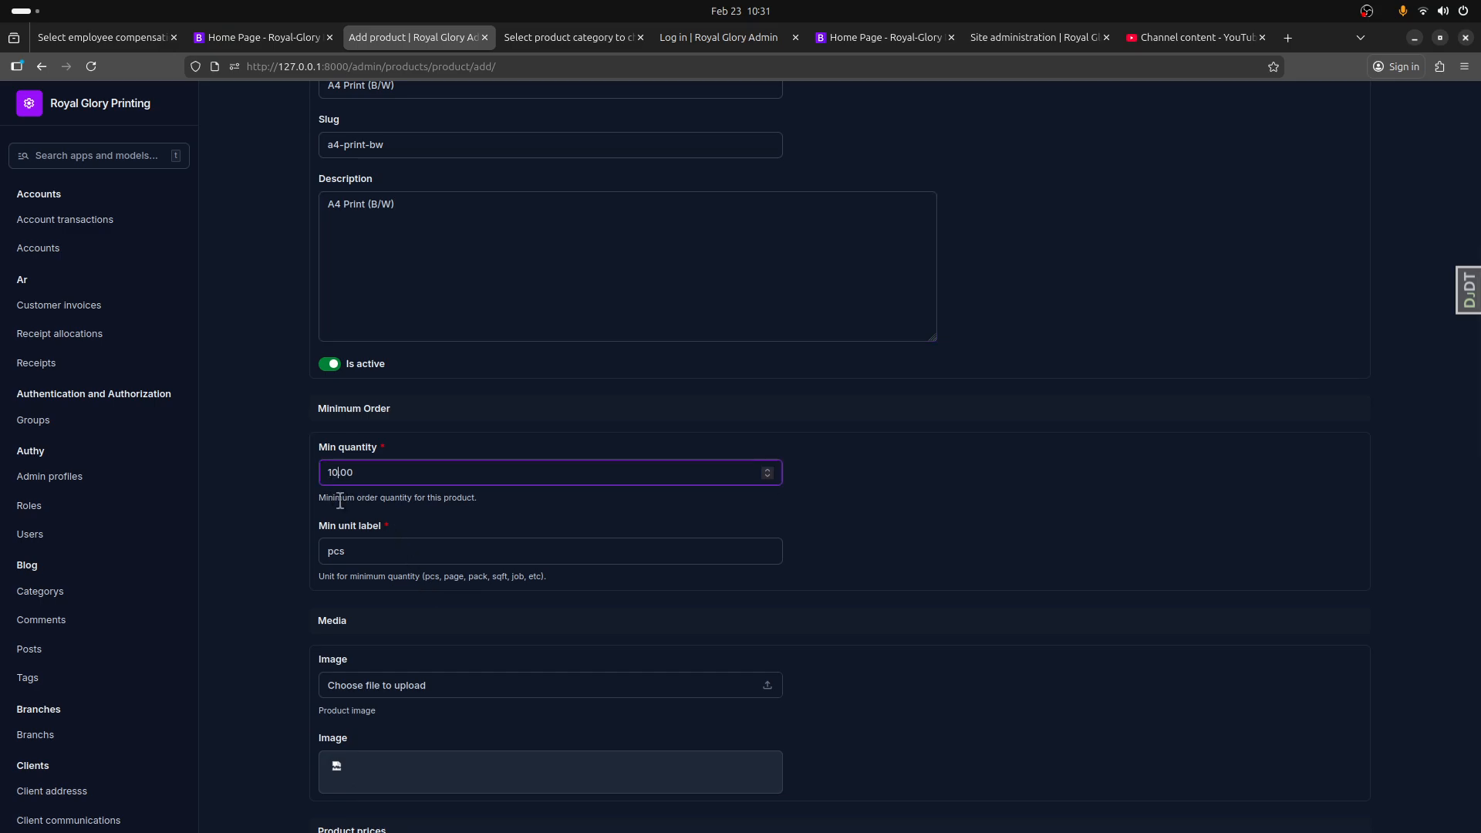
type(".")
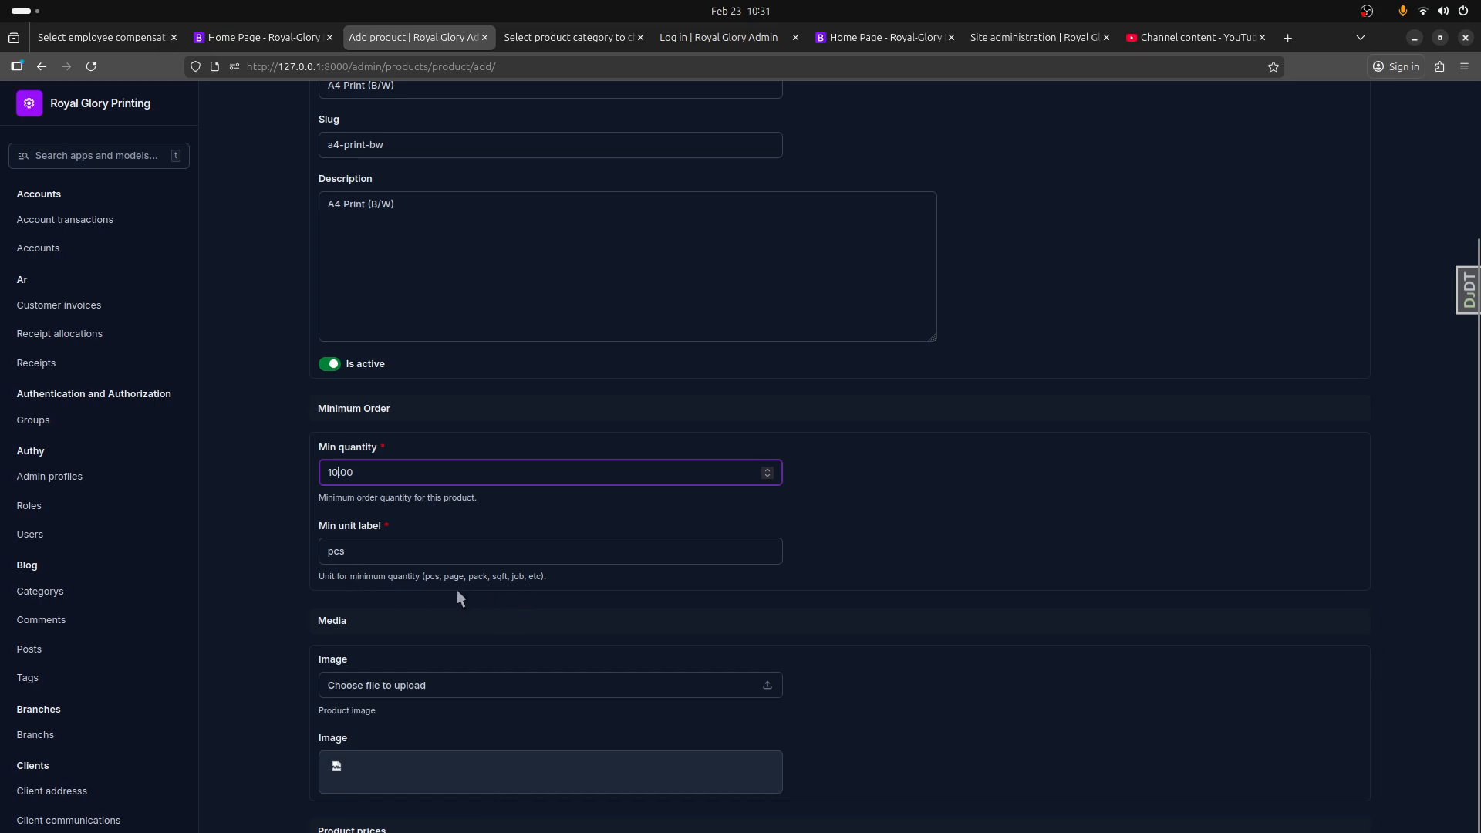
key("Tab")
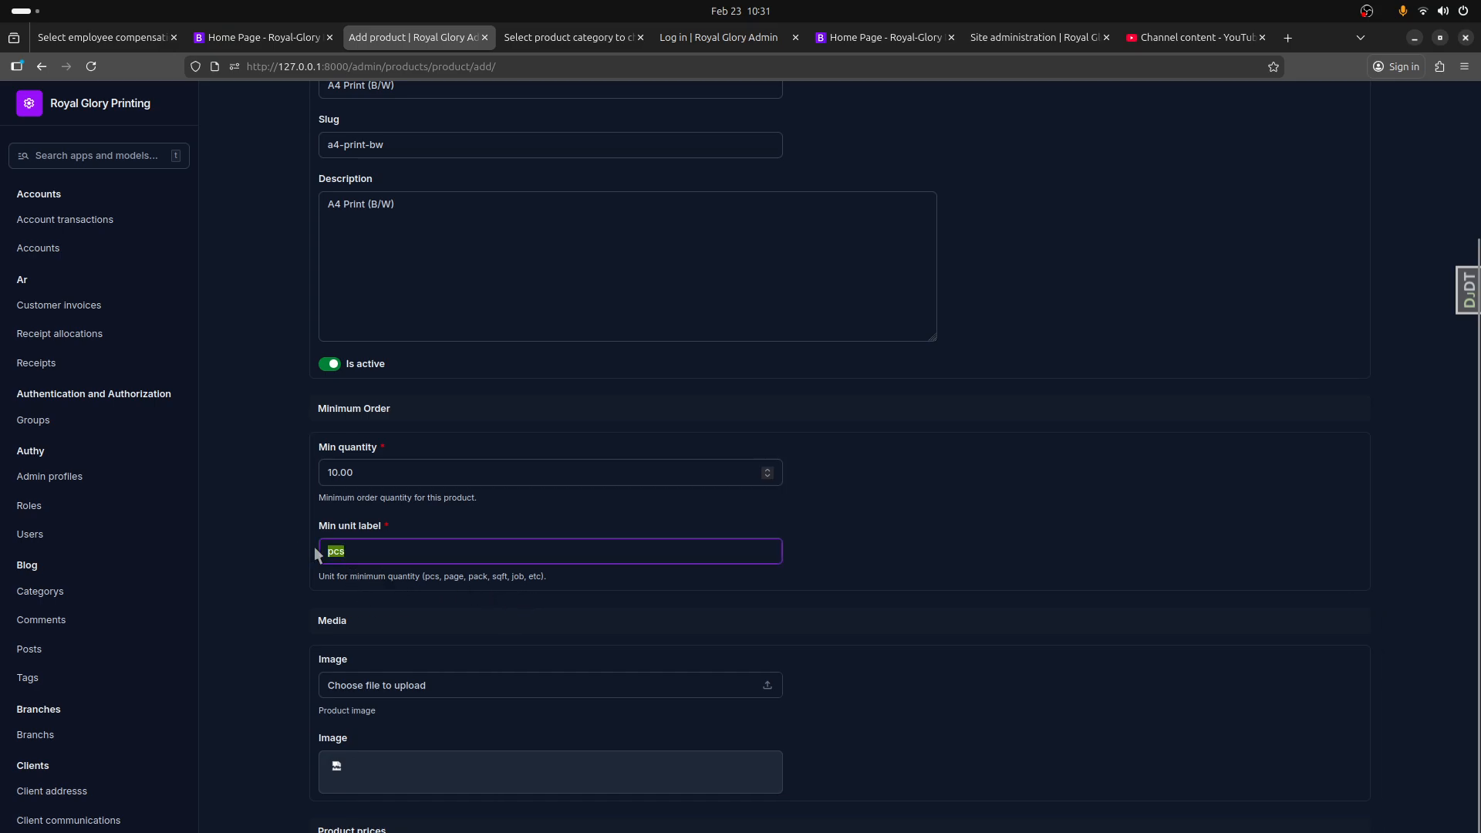
type("page")
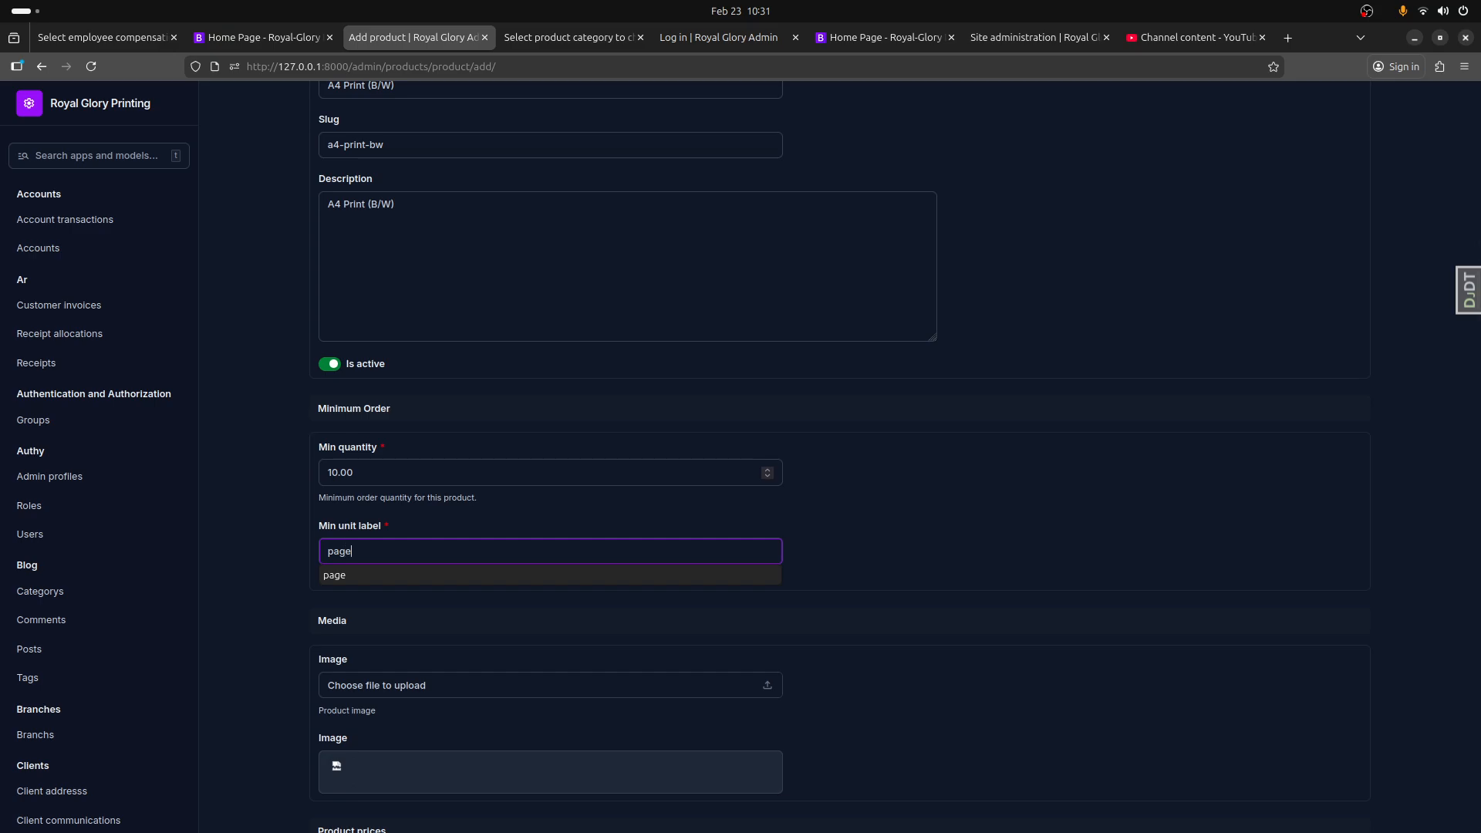
left_click(393, 638)
scroll(401, 694, "down", 1)
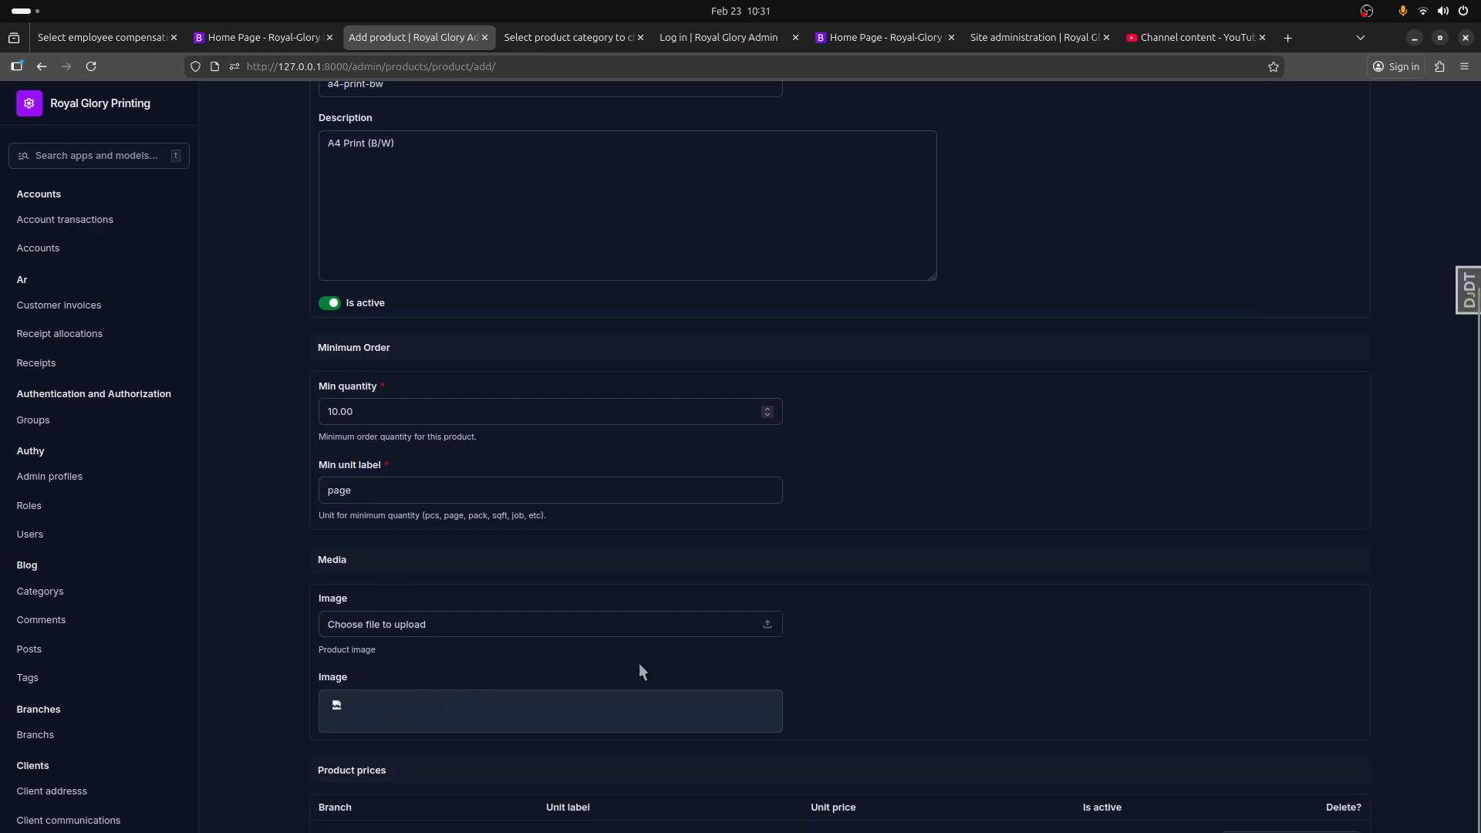
left_click(1346, 832)
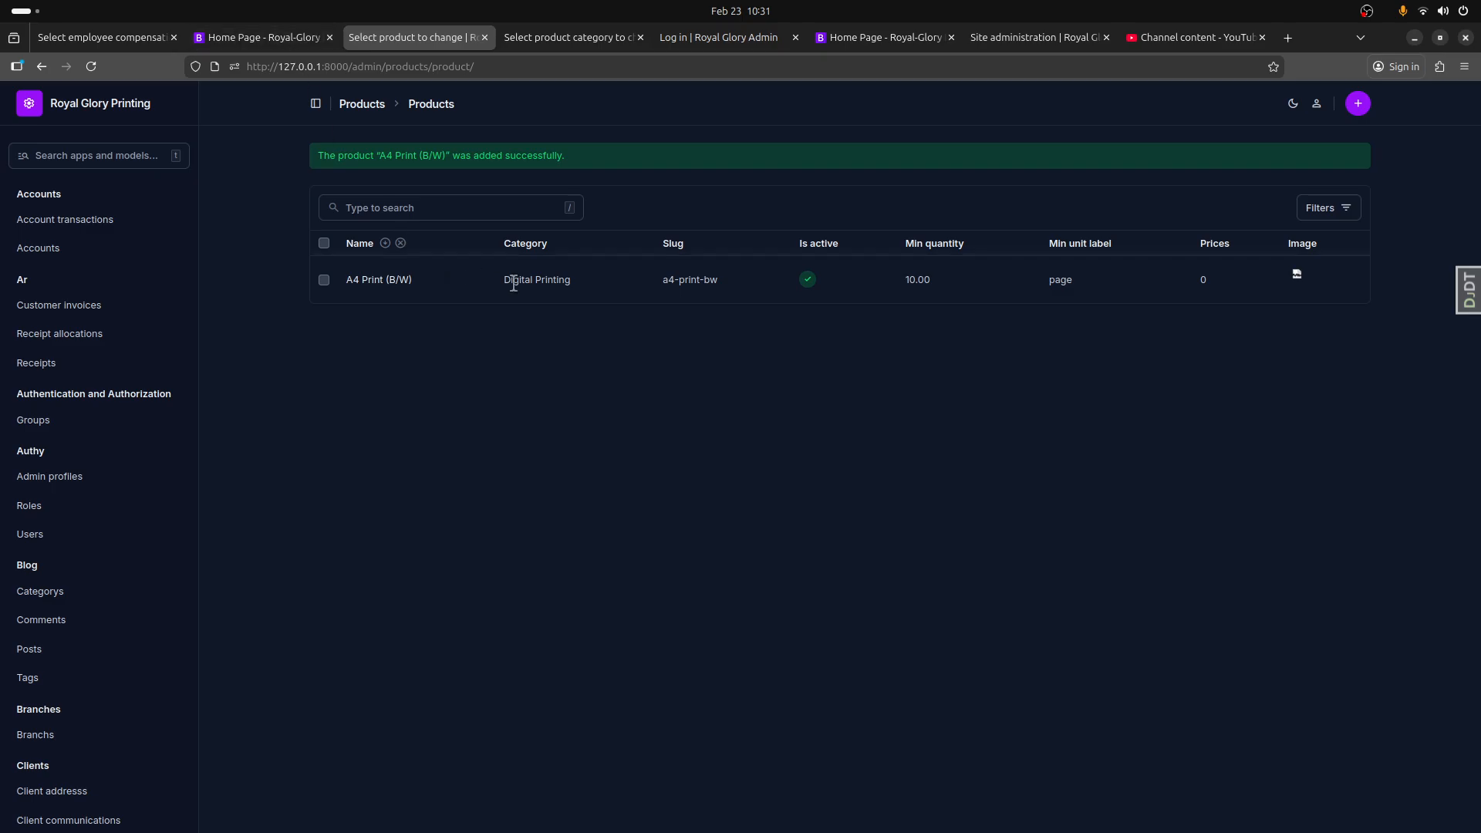
Step: Reload the website's home page and check the products listed under the Digital Printing category
left_click(249, 35)
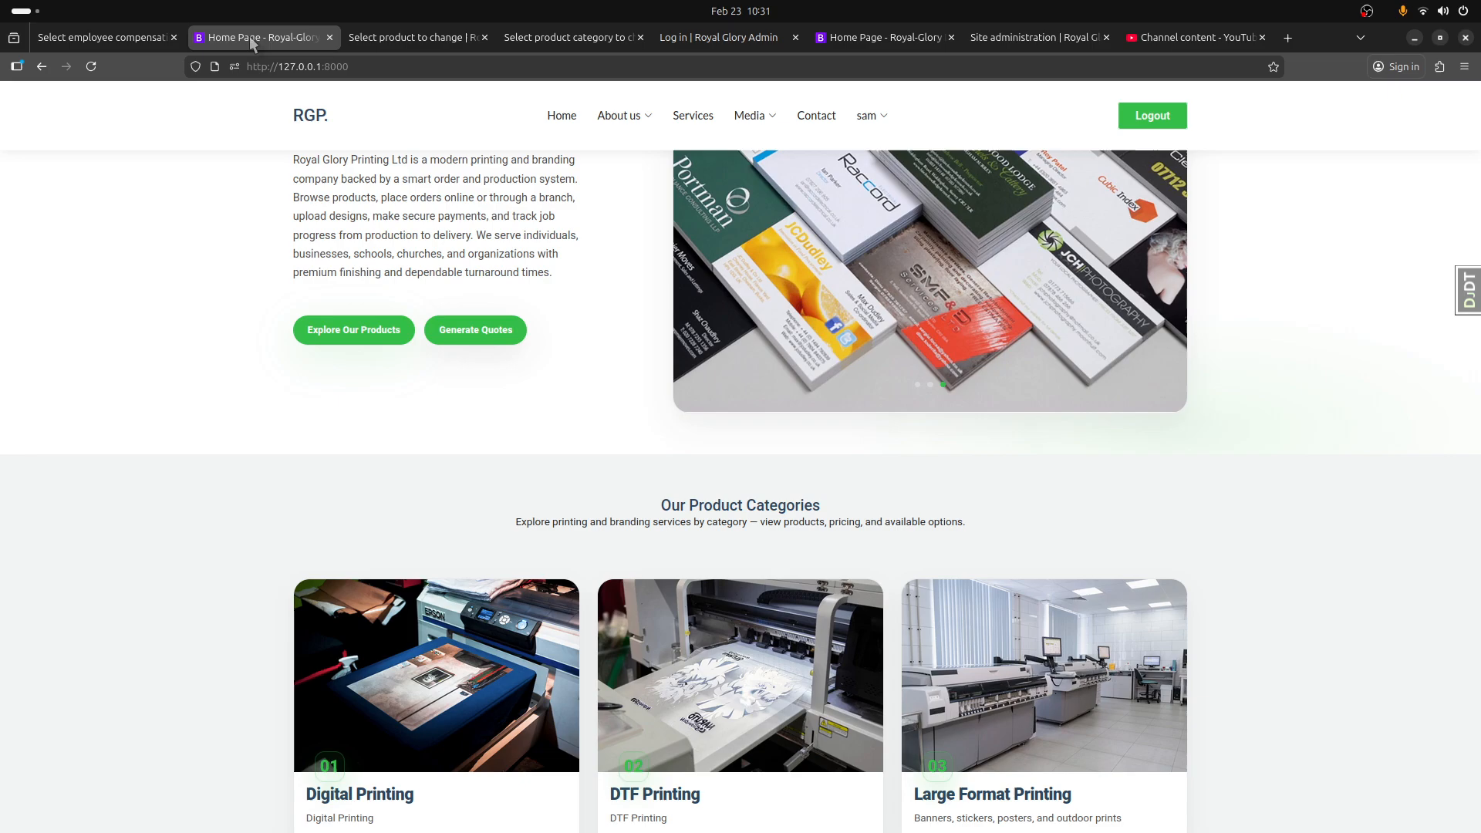
left_click(100, 68)
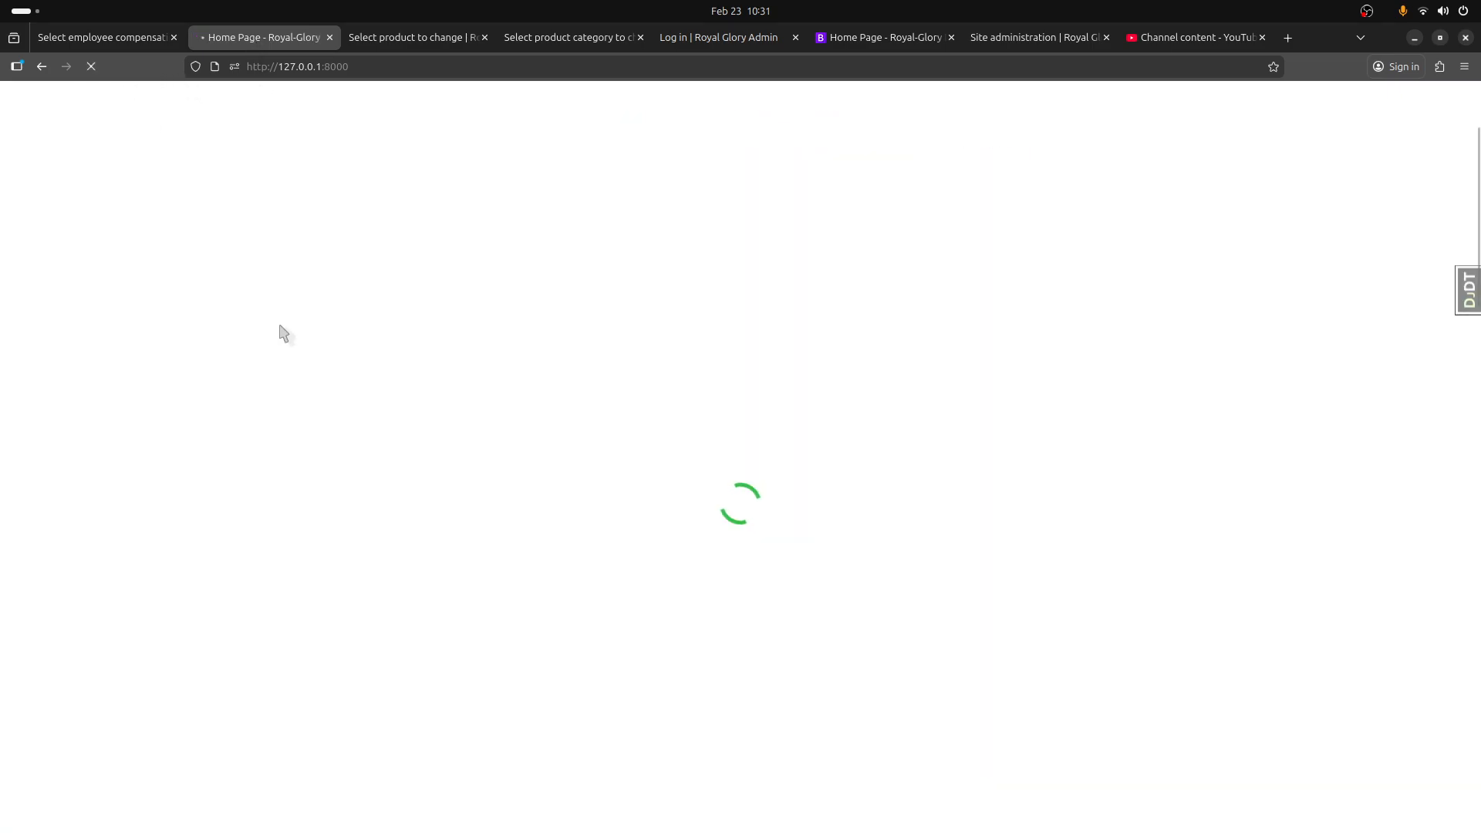
scroll(297, 522, "down", 5)
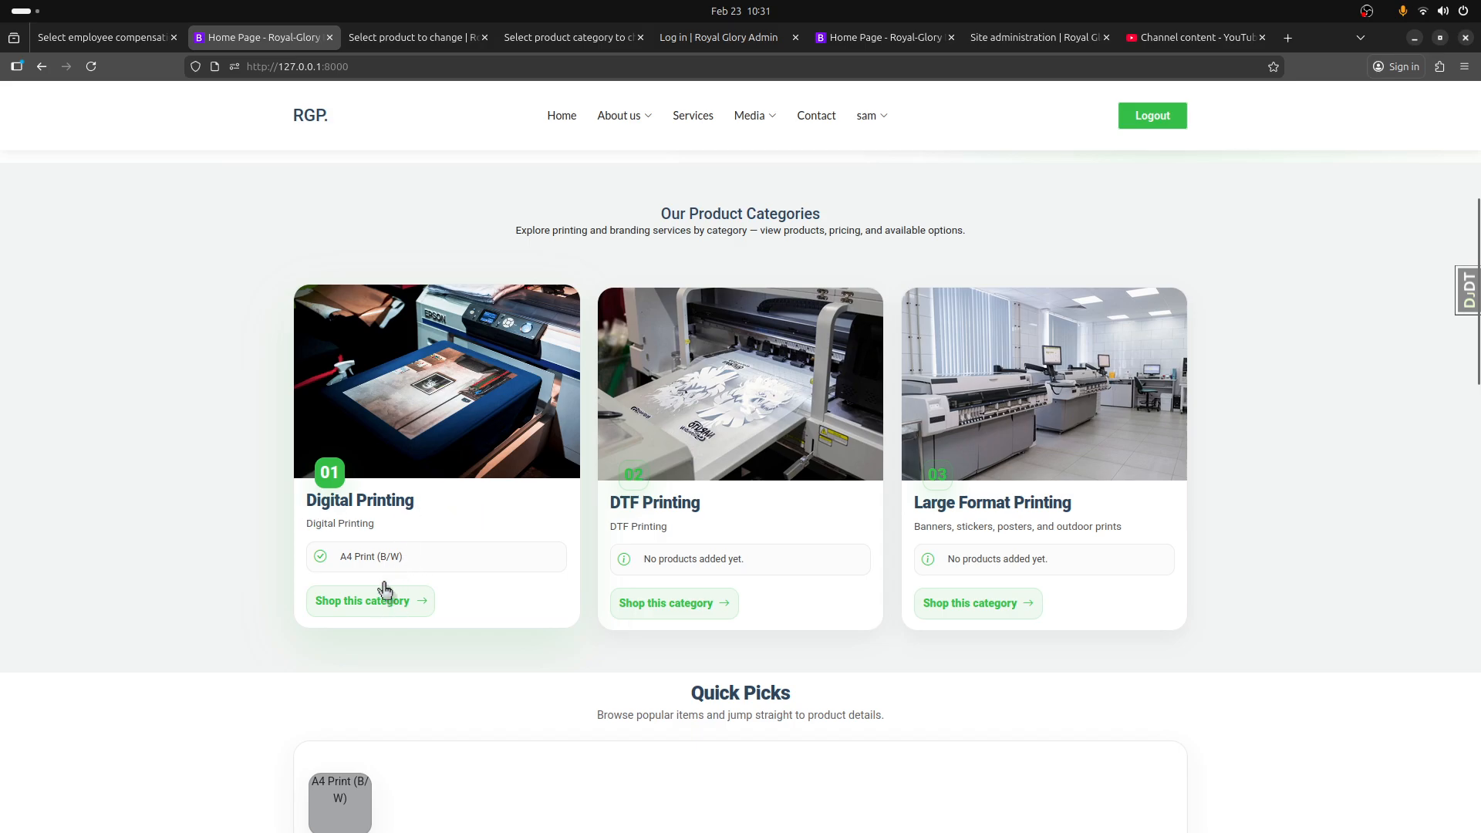
Step: Open the A4 Print (B/W) product for editing in the admin site and start a file search for a new product image
left_click(421, 44)
left_click(364, 282)
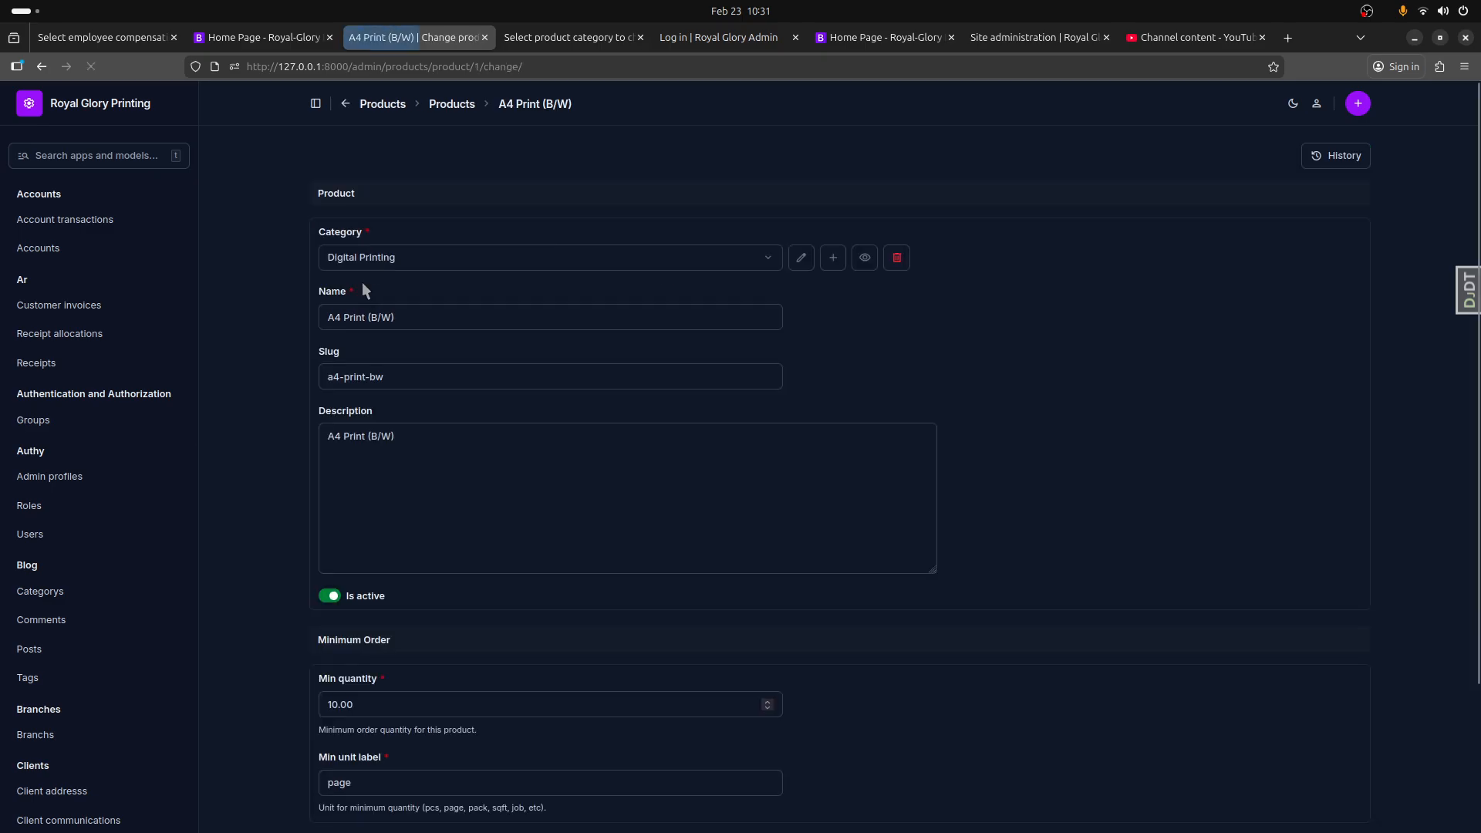
scroll(612, 416, "down", 4)
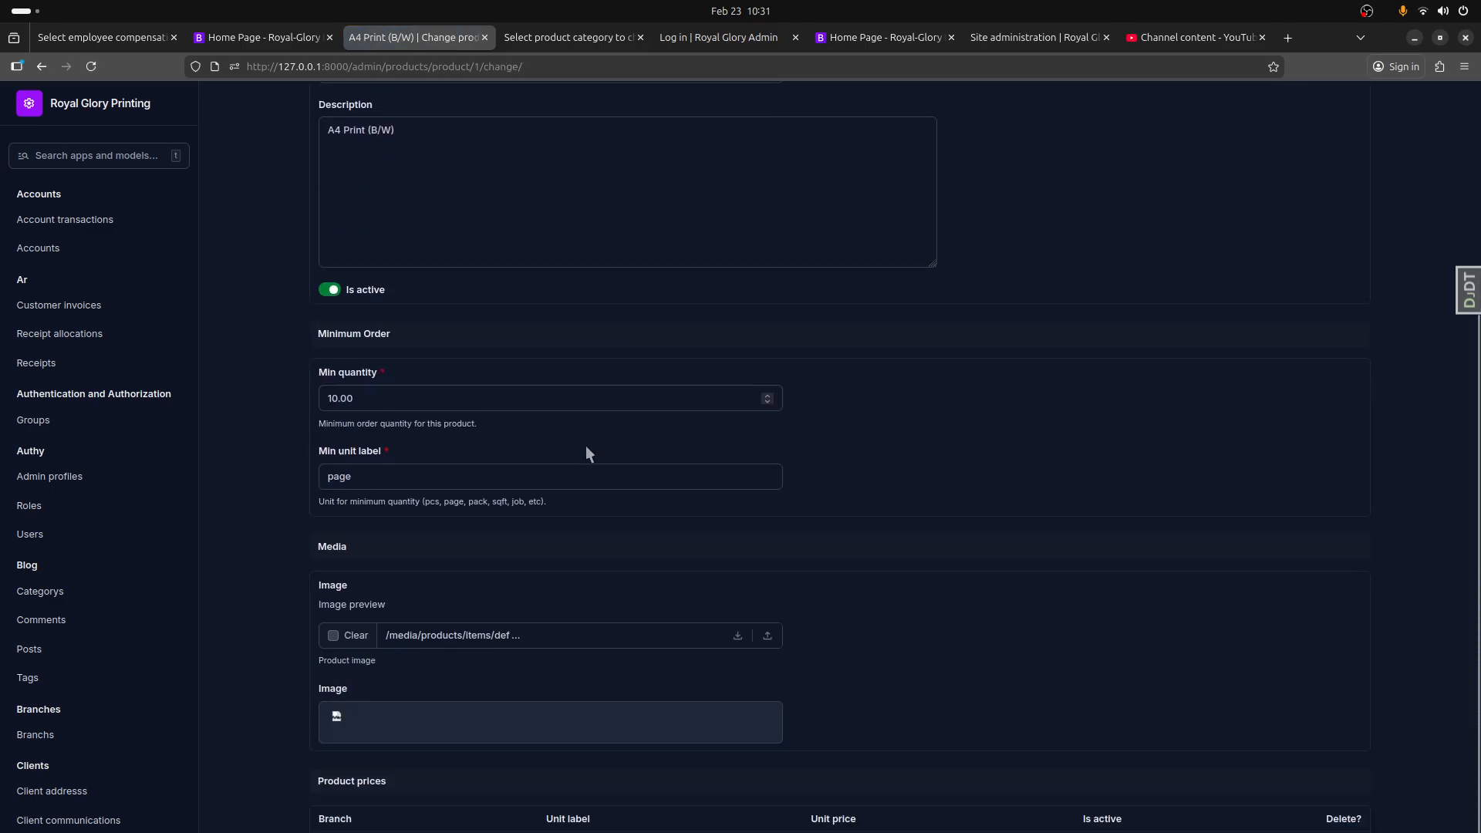
left_click(768, 624)
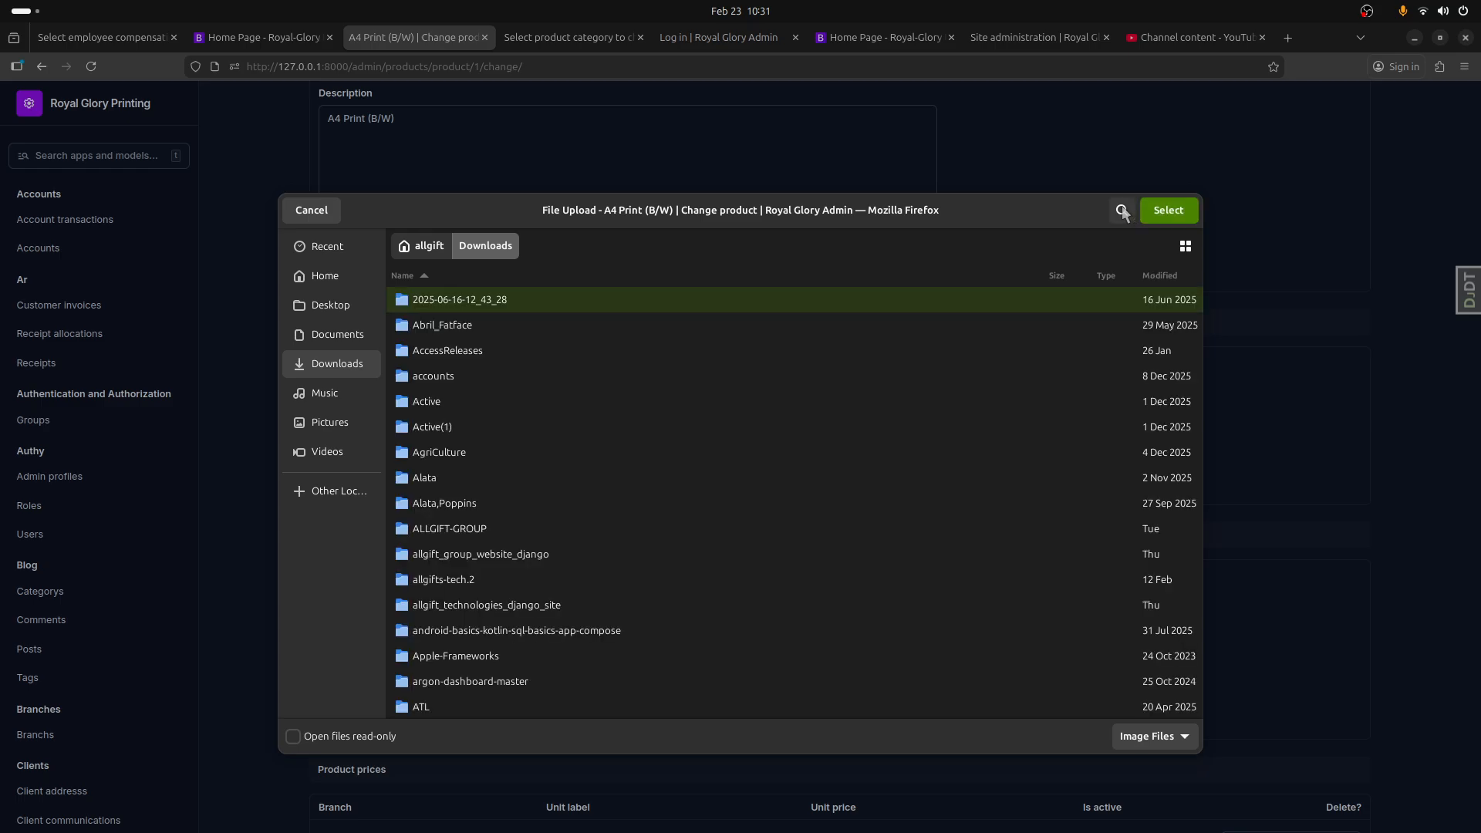
left_click(1123, 211)
Step: Search the Downloads folder for an image file matching "A4"
type("A")
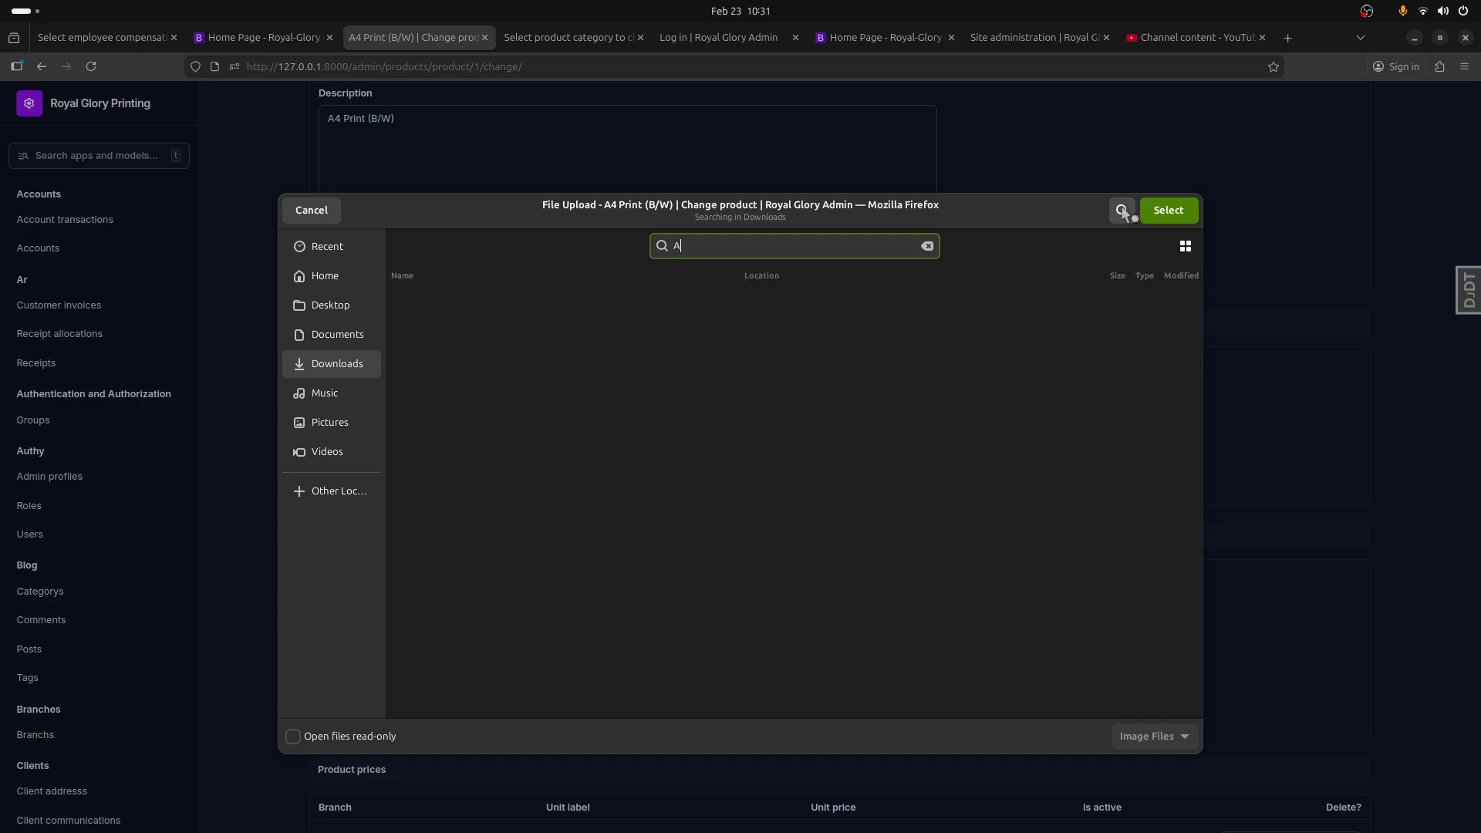
type("44")
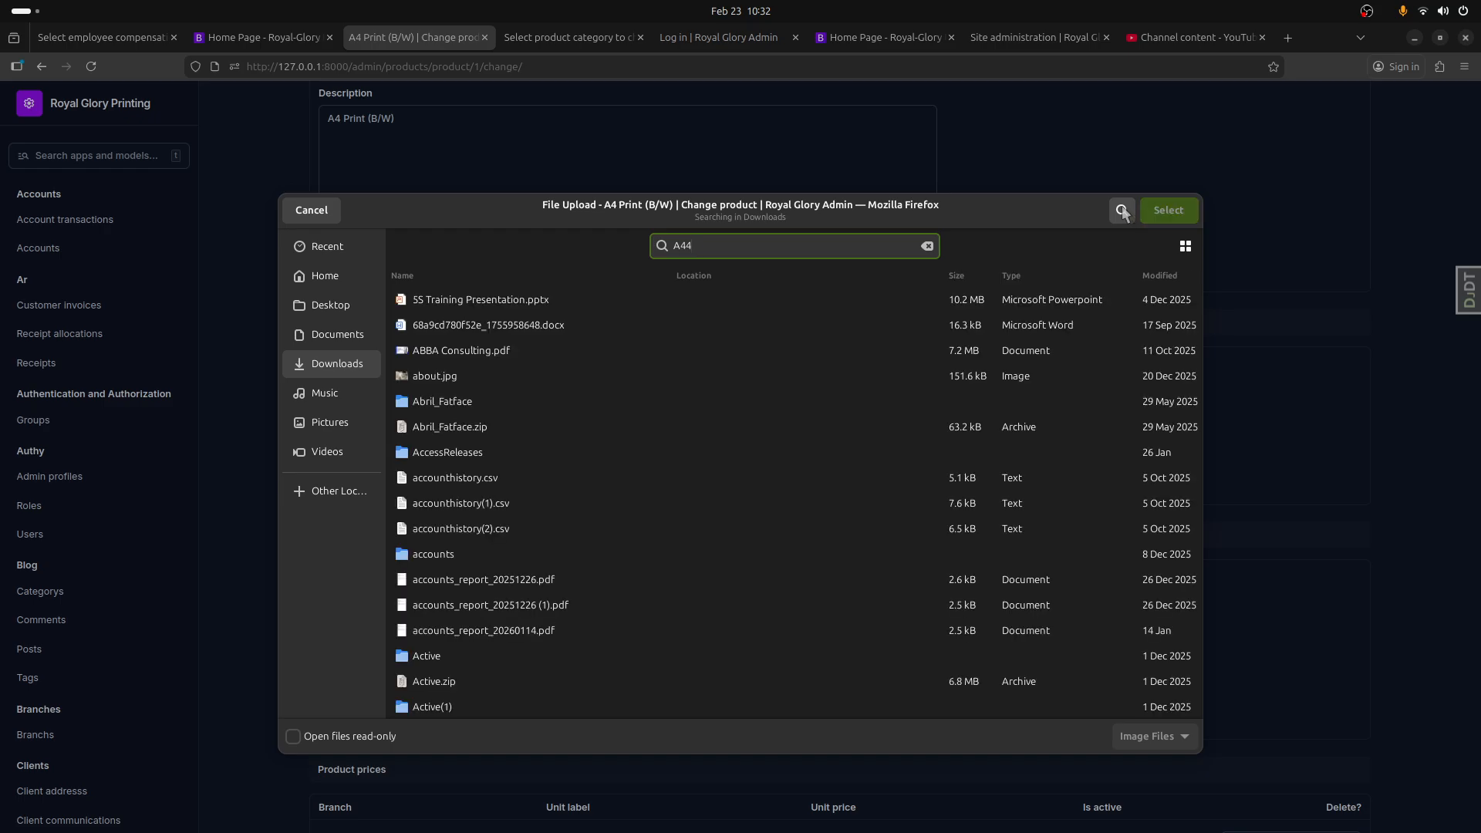
key("BackSpace")
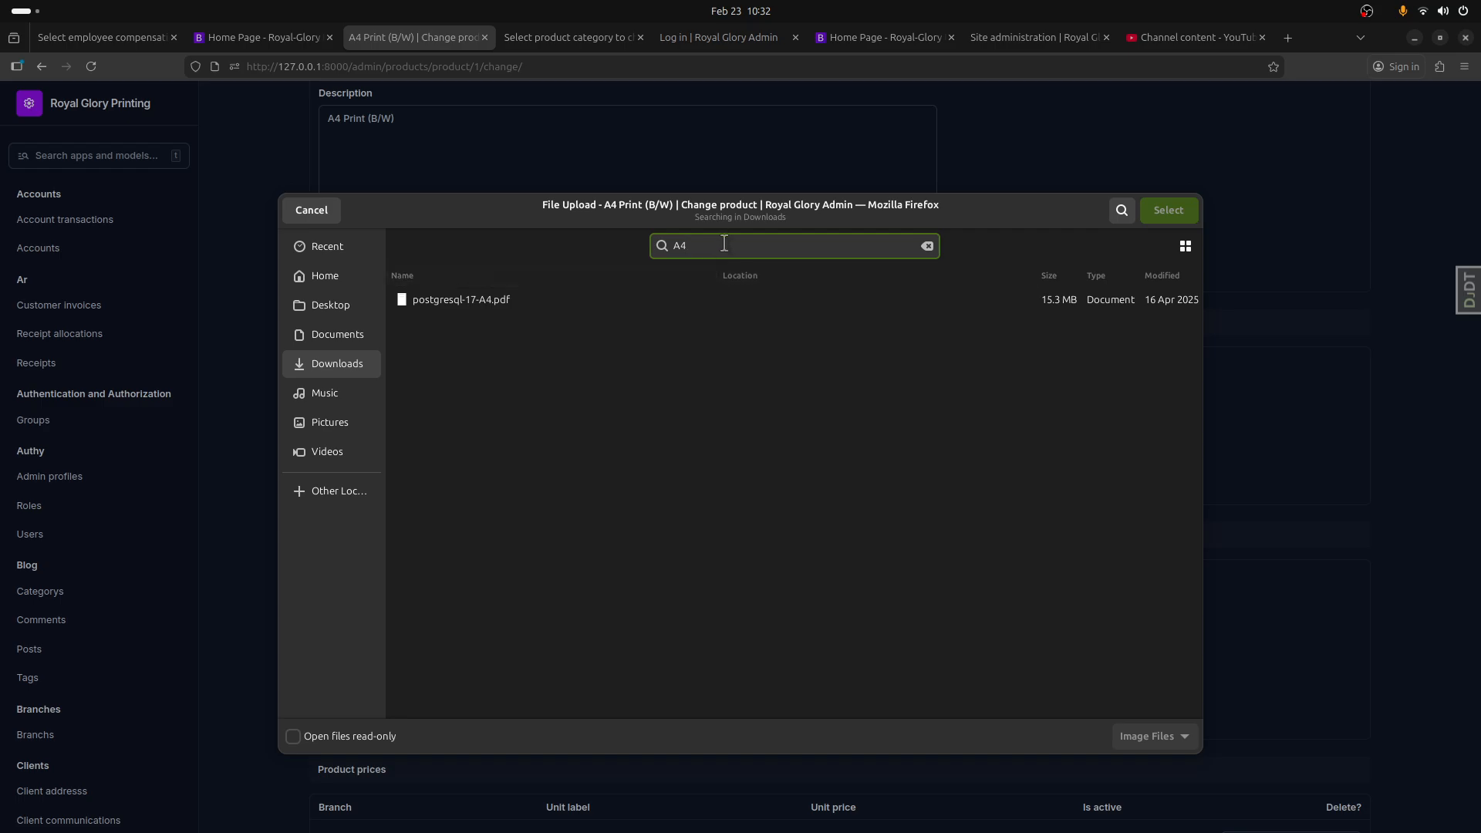
Step: Search the files for "digit", choose digital_printing.jpg as the product's image, and save the product
left_click_drag(721, 244, 667, 251)
type("digit")
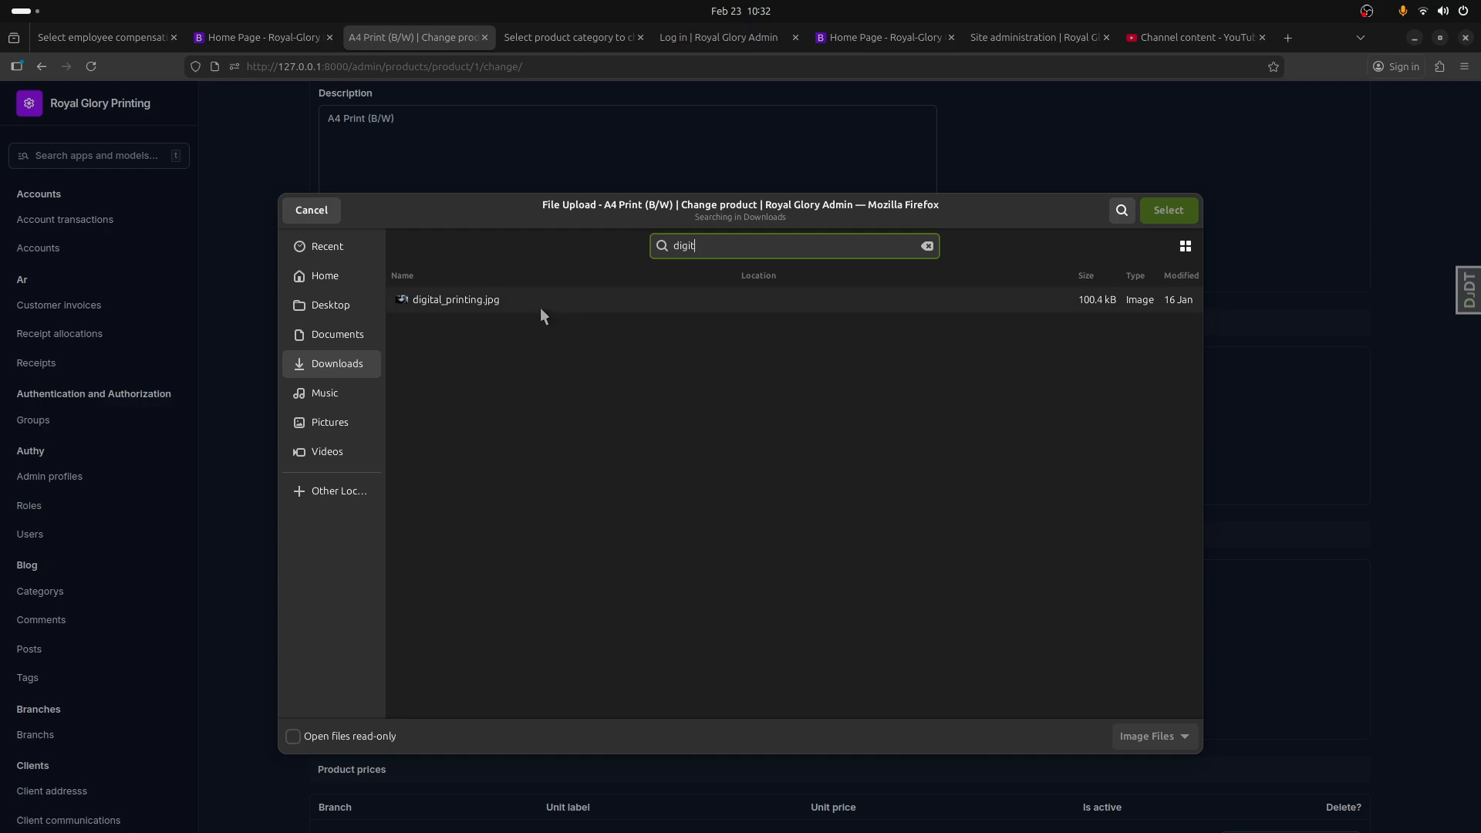
left_click(523, 306)
double_click(522, 304)
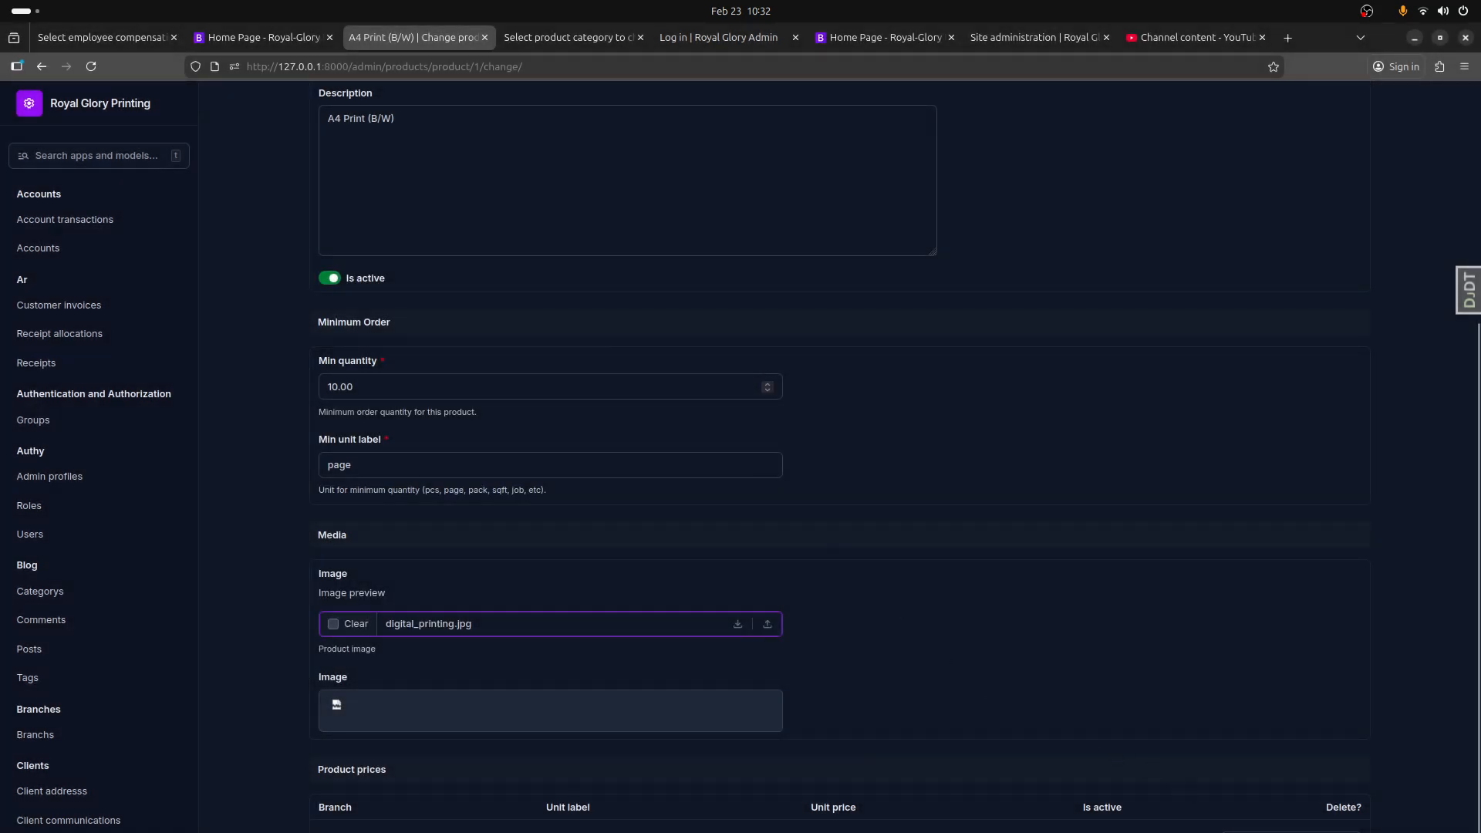
key("Return")
Step: Reload the website's home page and check the A4 Print (B/W) image under Quick Picks
left_click(279, 35)
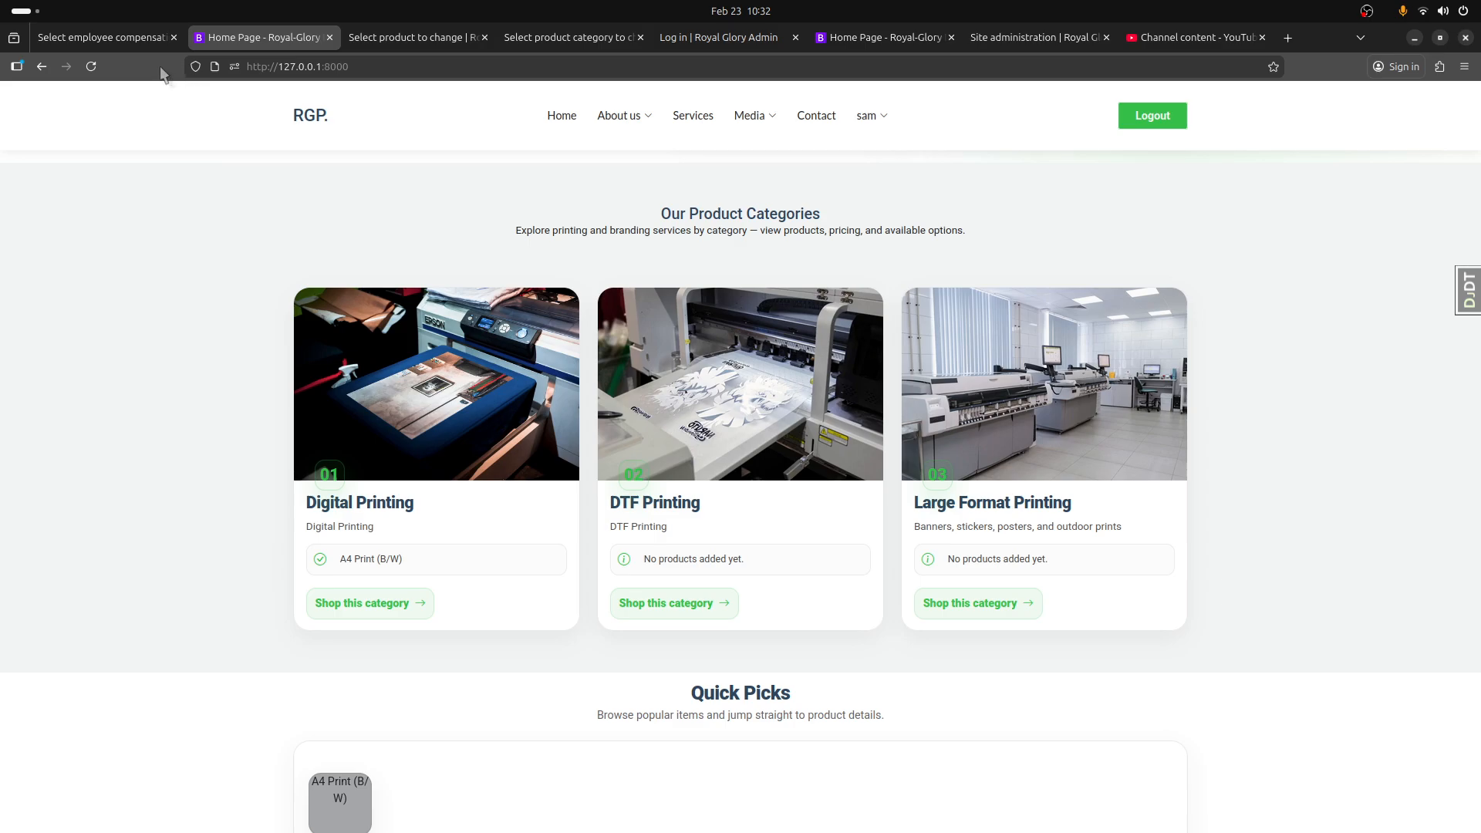
left_click(91, 67)
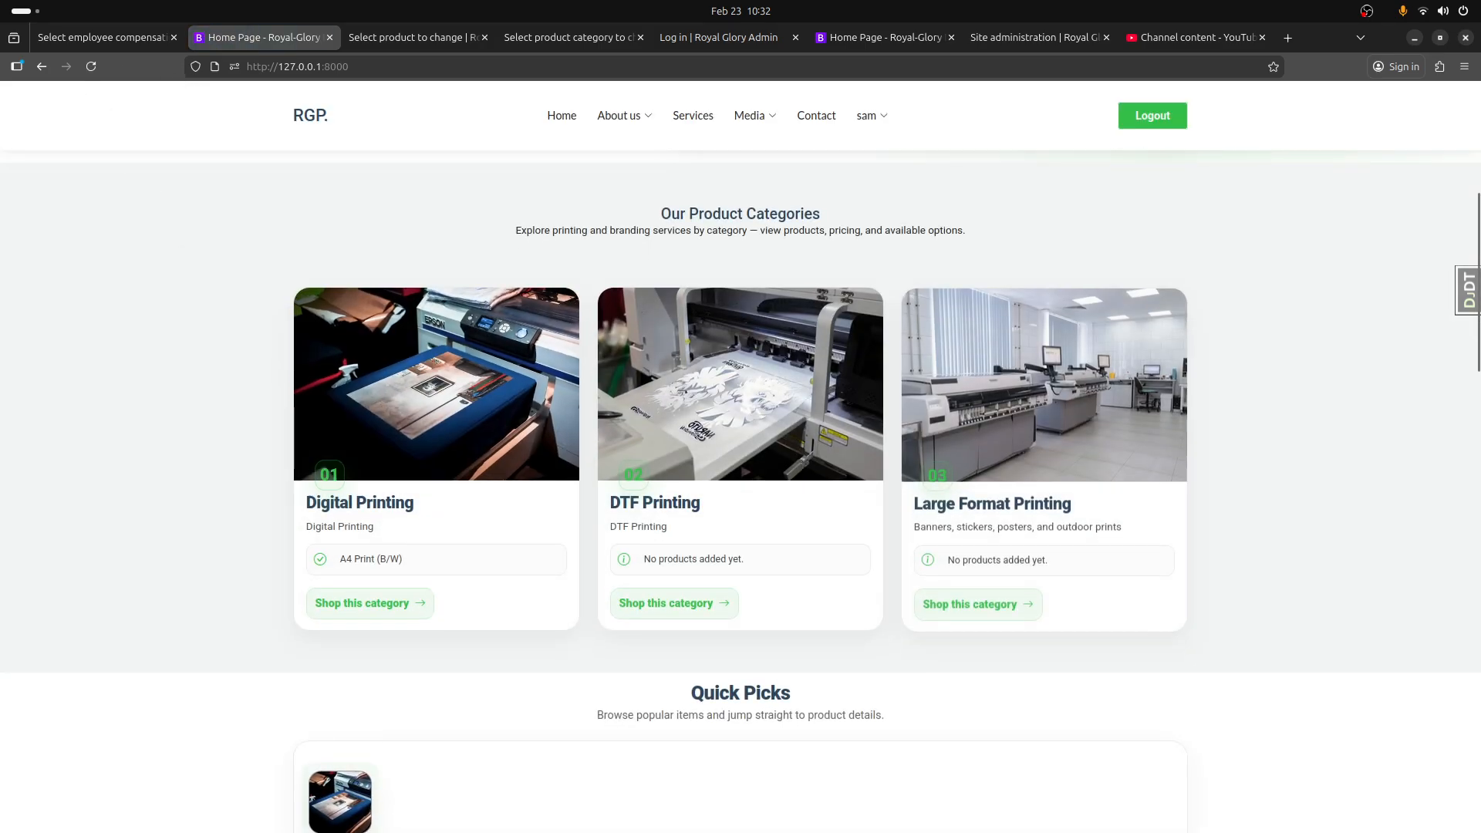
scroll(391, 760, "down", 3)
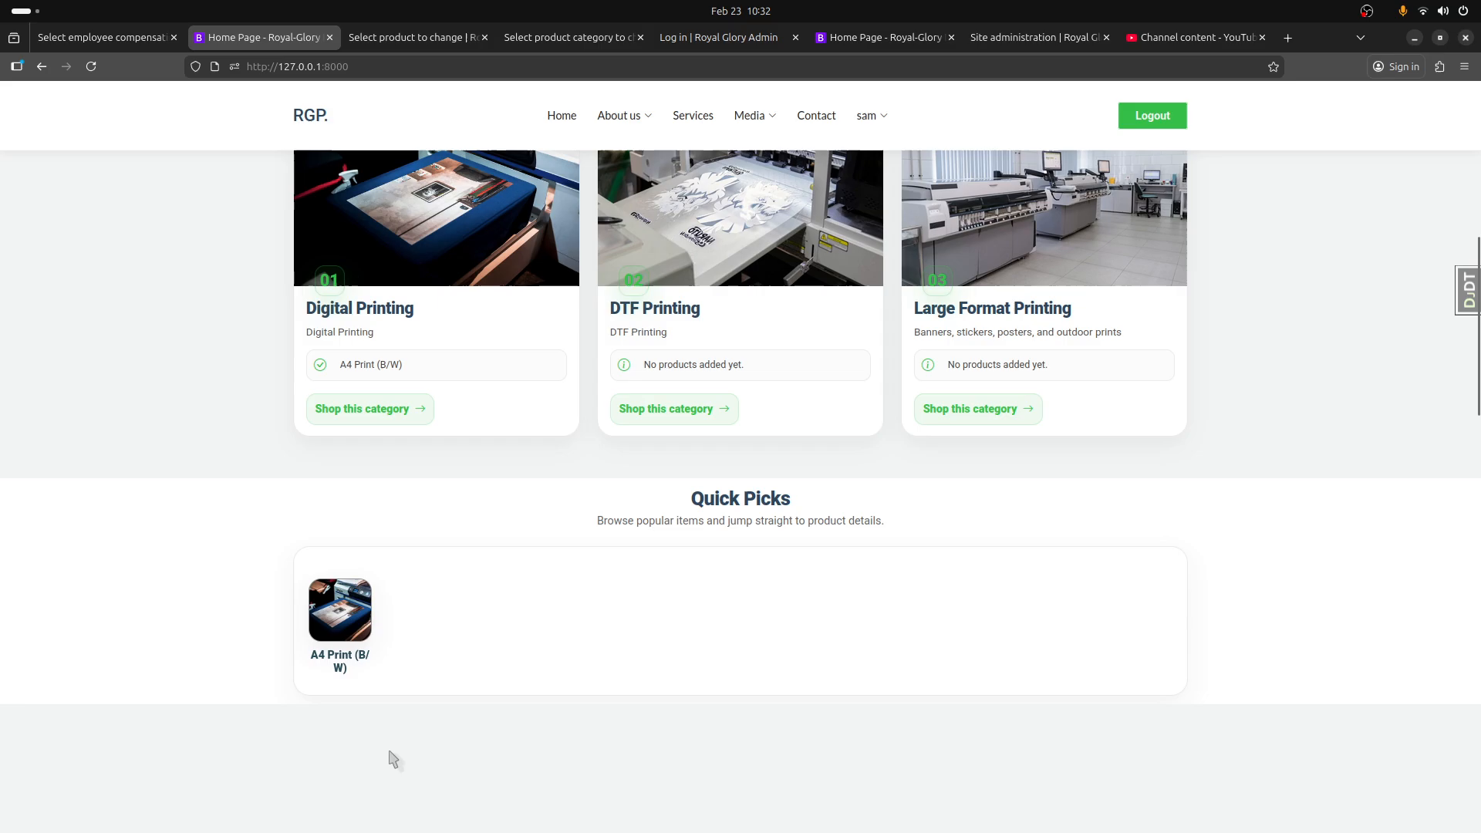
Step: Open the A4 Print (B/W) product page from Quick Picks and review its details, pricing and client access sections
left_click(351, 662)
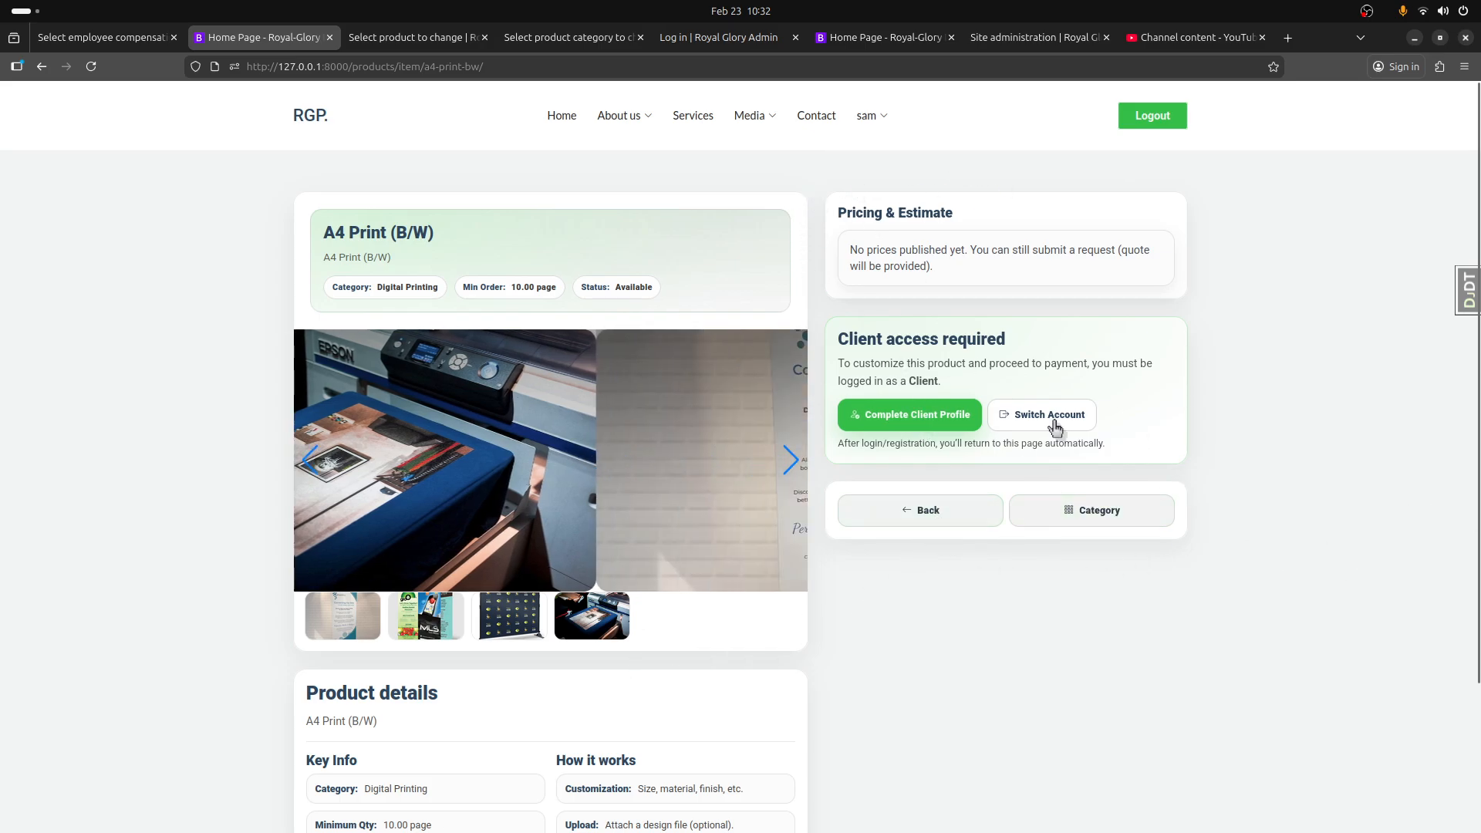
scroll(708, 577, "down", 4)
scroll(706, 565, "up", 4)
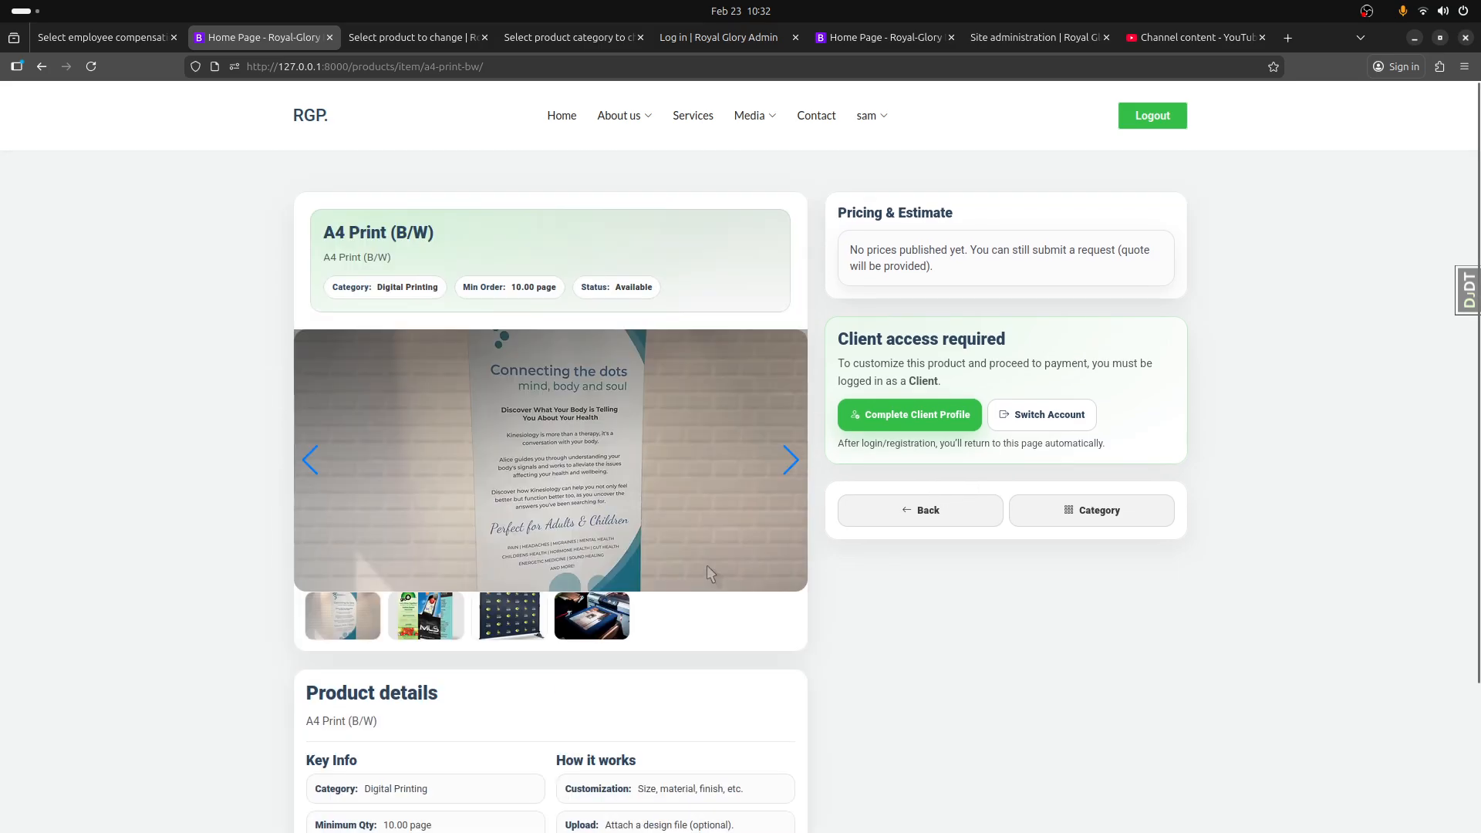
Step: Return to the website's home page and review the product category cards and Quick Picks
left_click(319, 120)
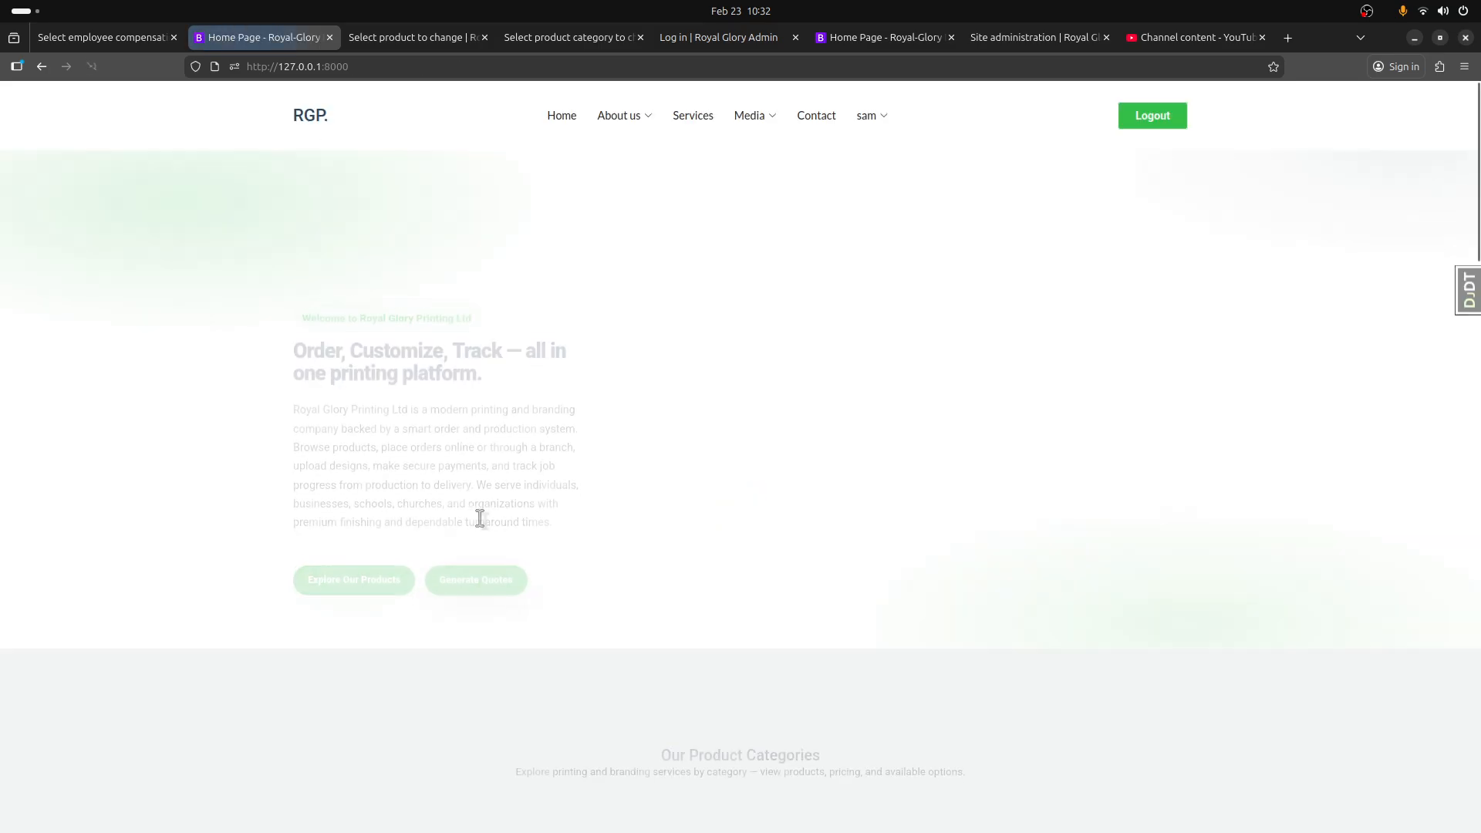
scroll(529, 541, "down", 6)
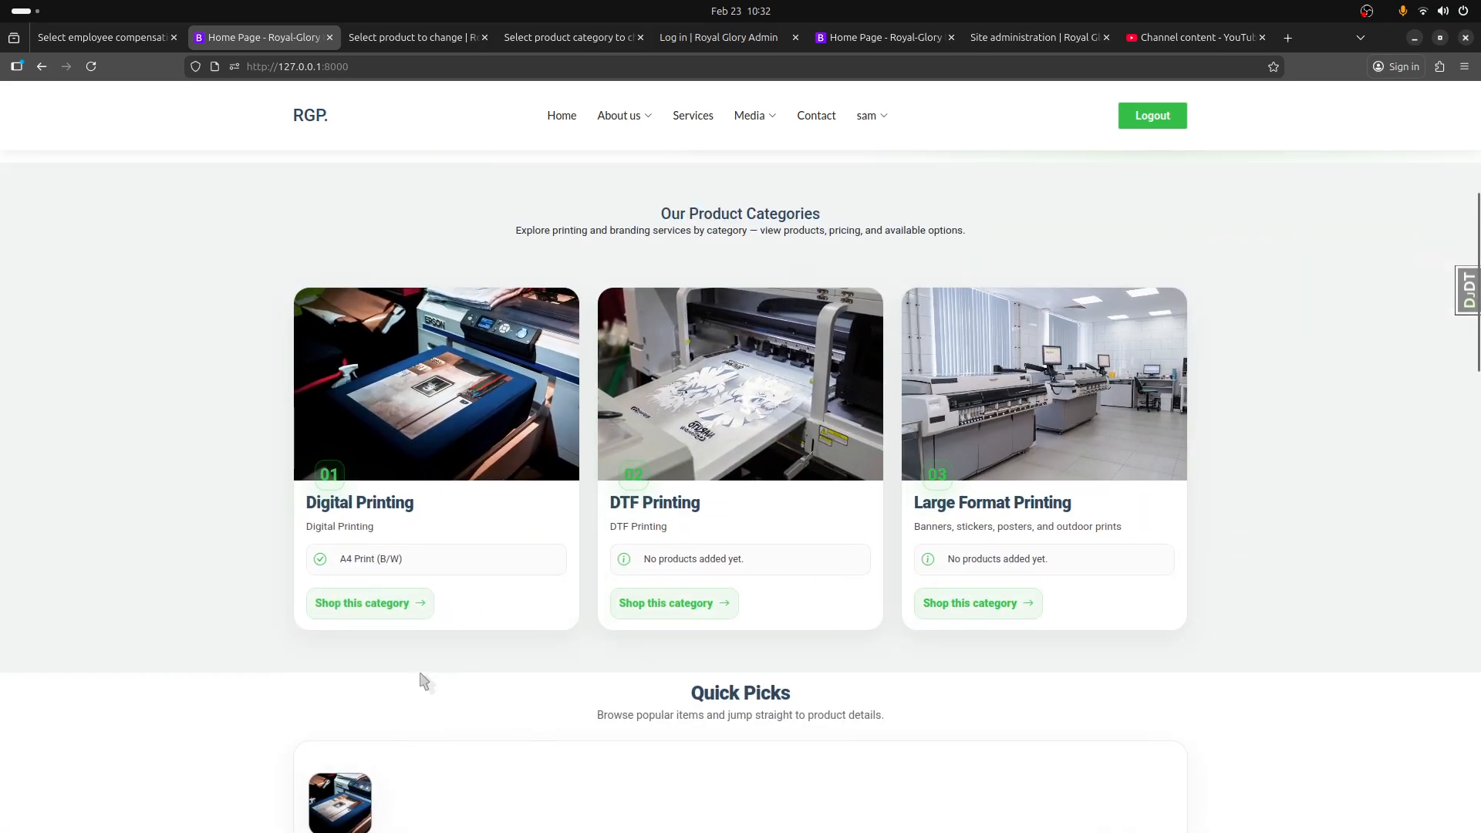
scroll(439, 710, "up", 5)
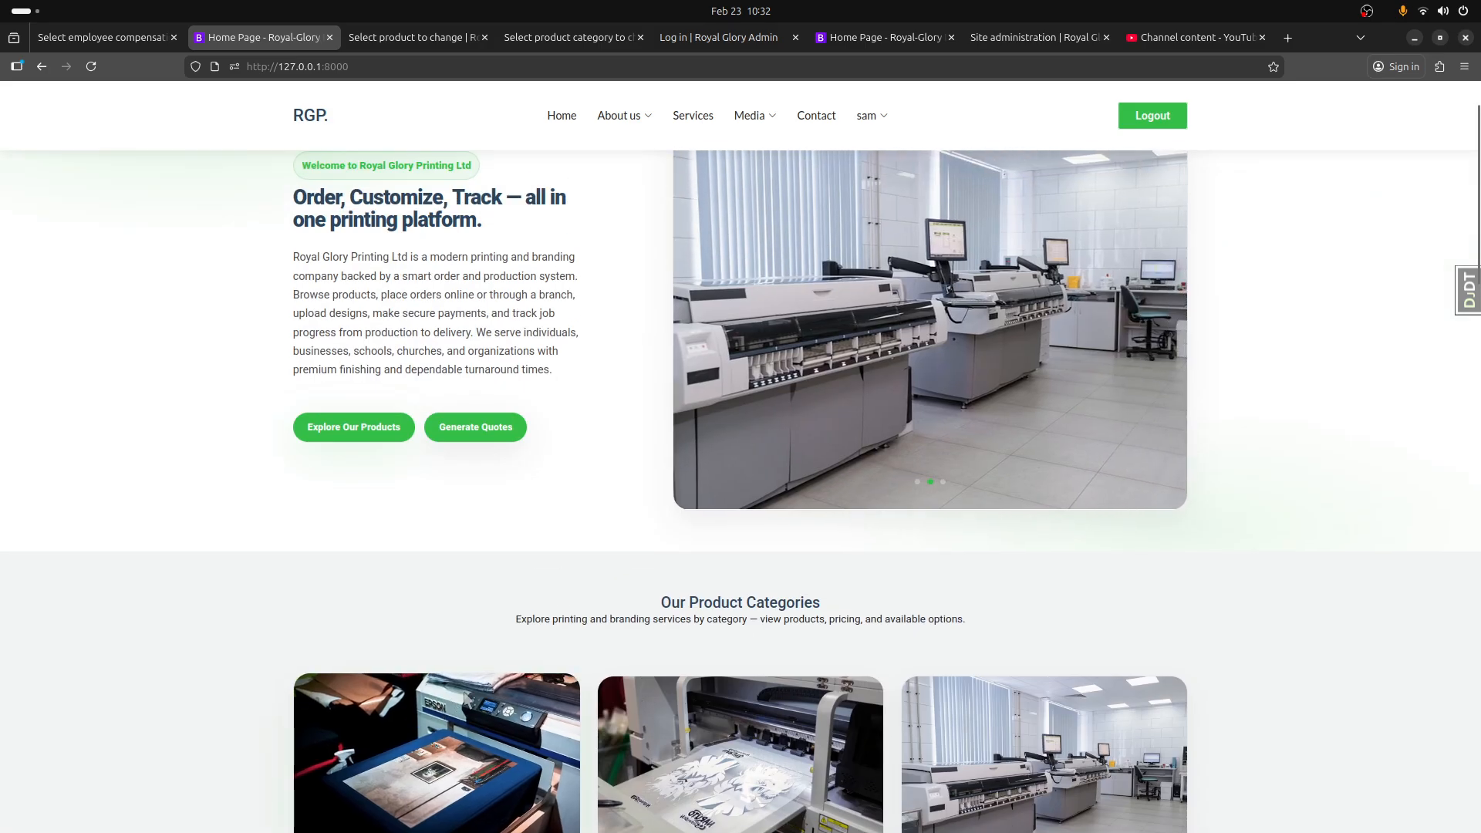
scroll(463, 663, "down", 6)
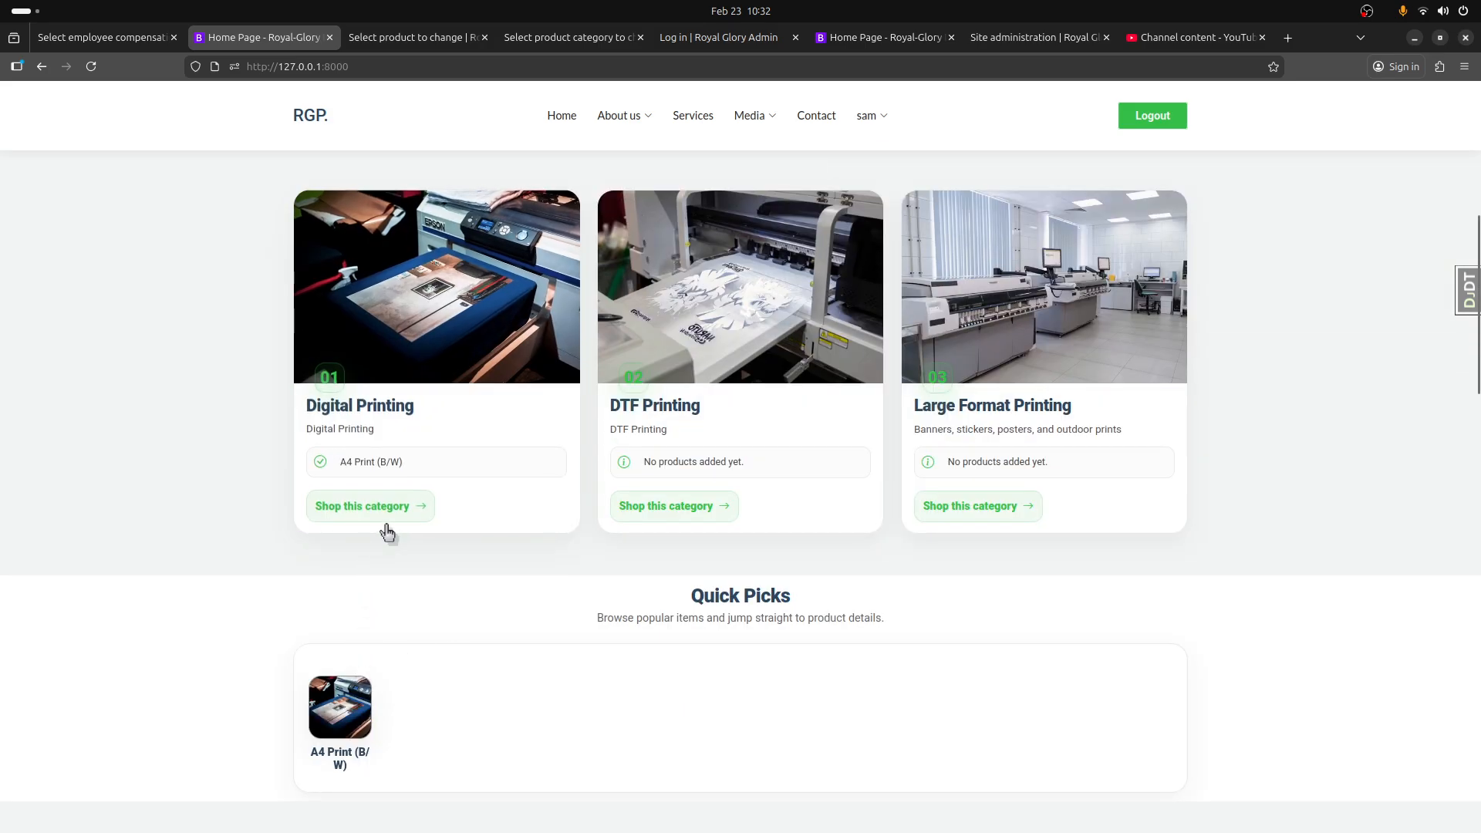
scroll(629, 552, "up", 7)
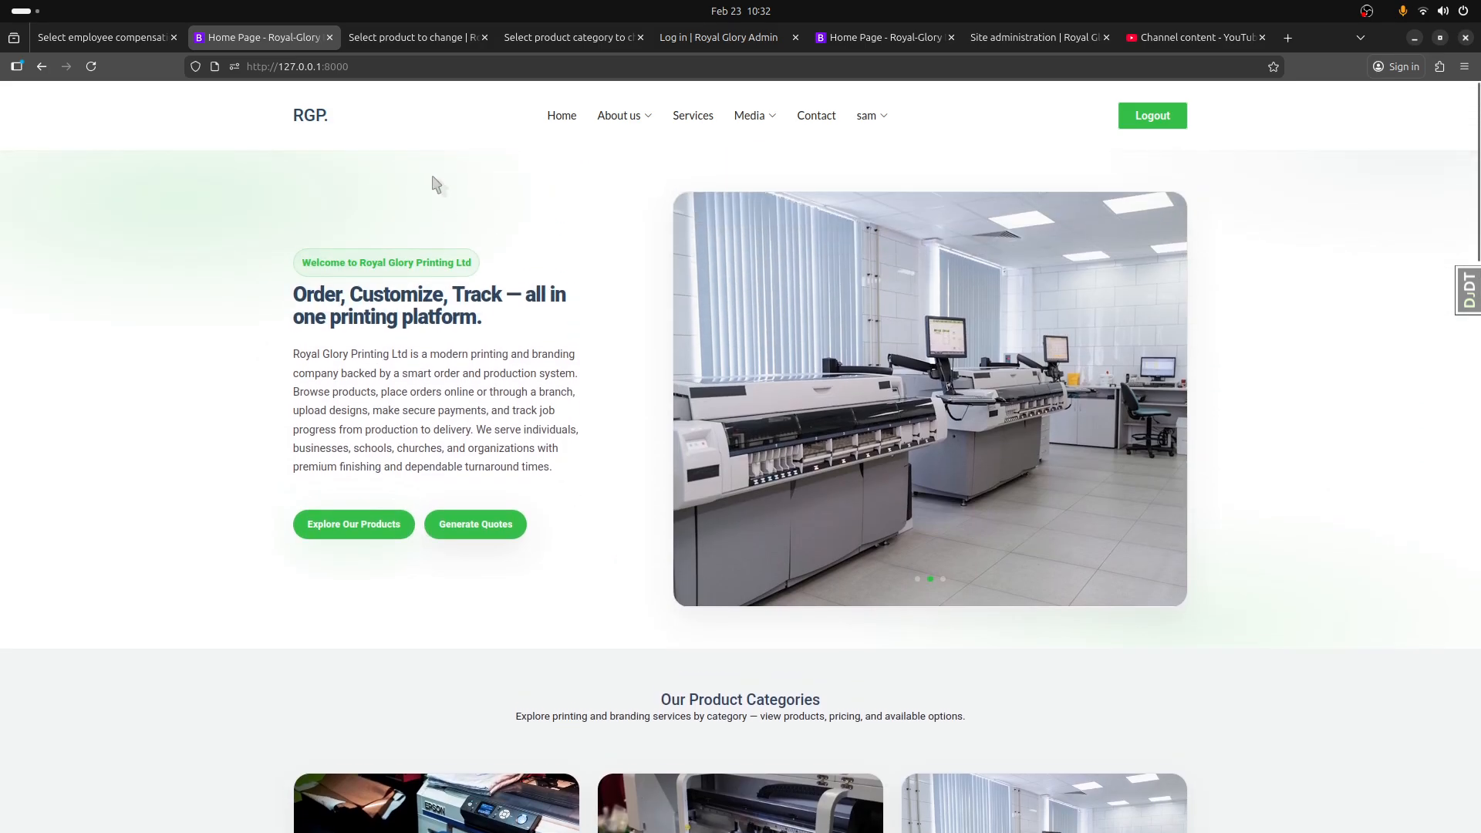
Step: Return from the admin site to the dashboard's Digital Printing category details and show its products and prices
left_click(421, 37)
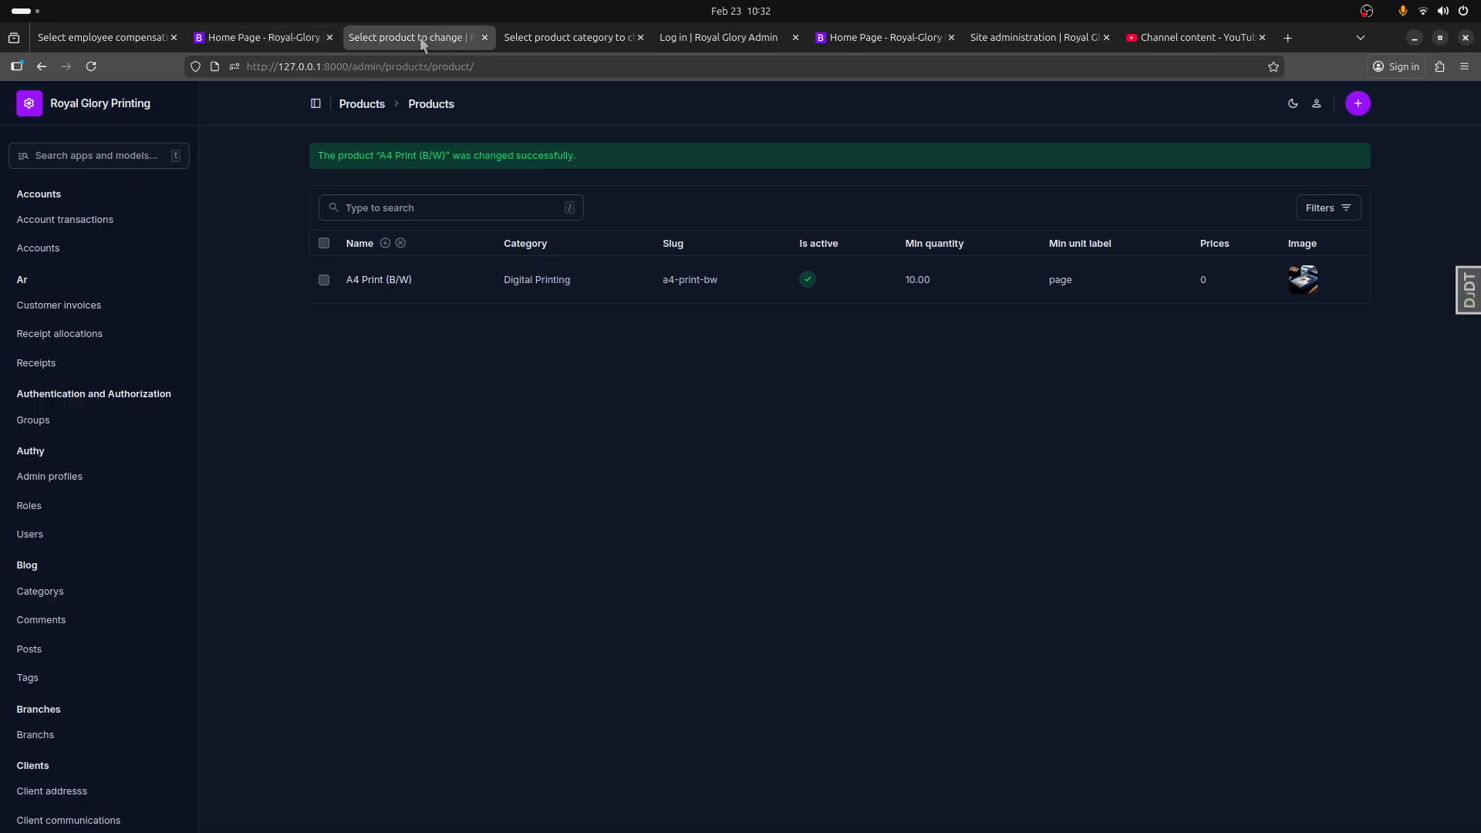
left_click(43, 66)
left_click(43, 66)
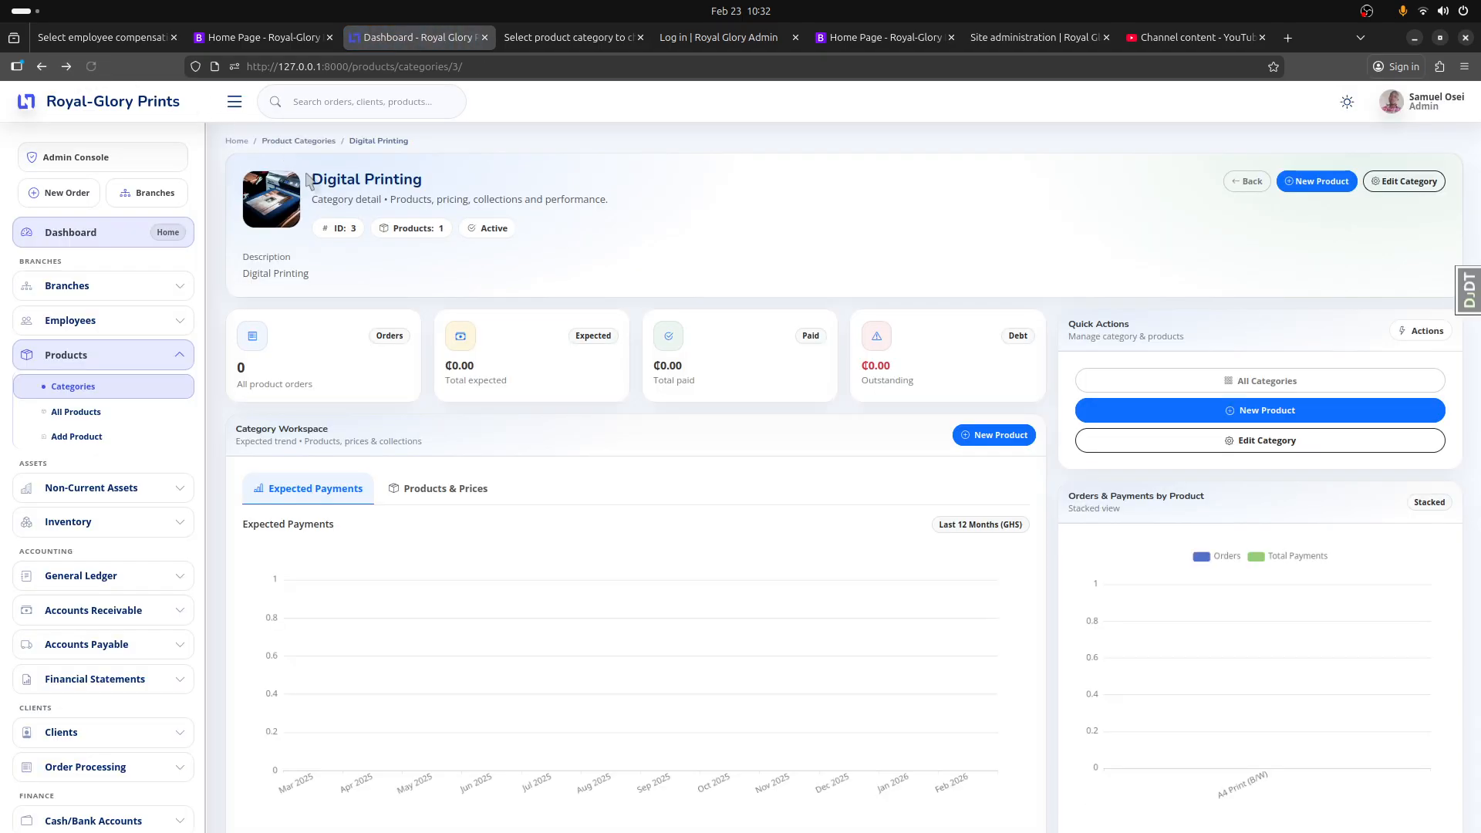
left_click(446, 493)
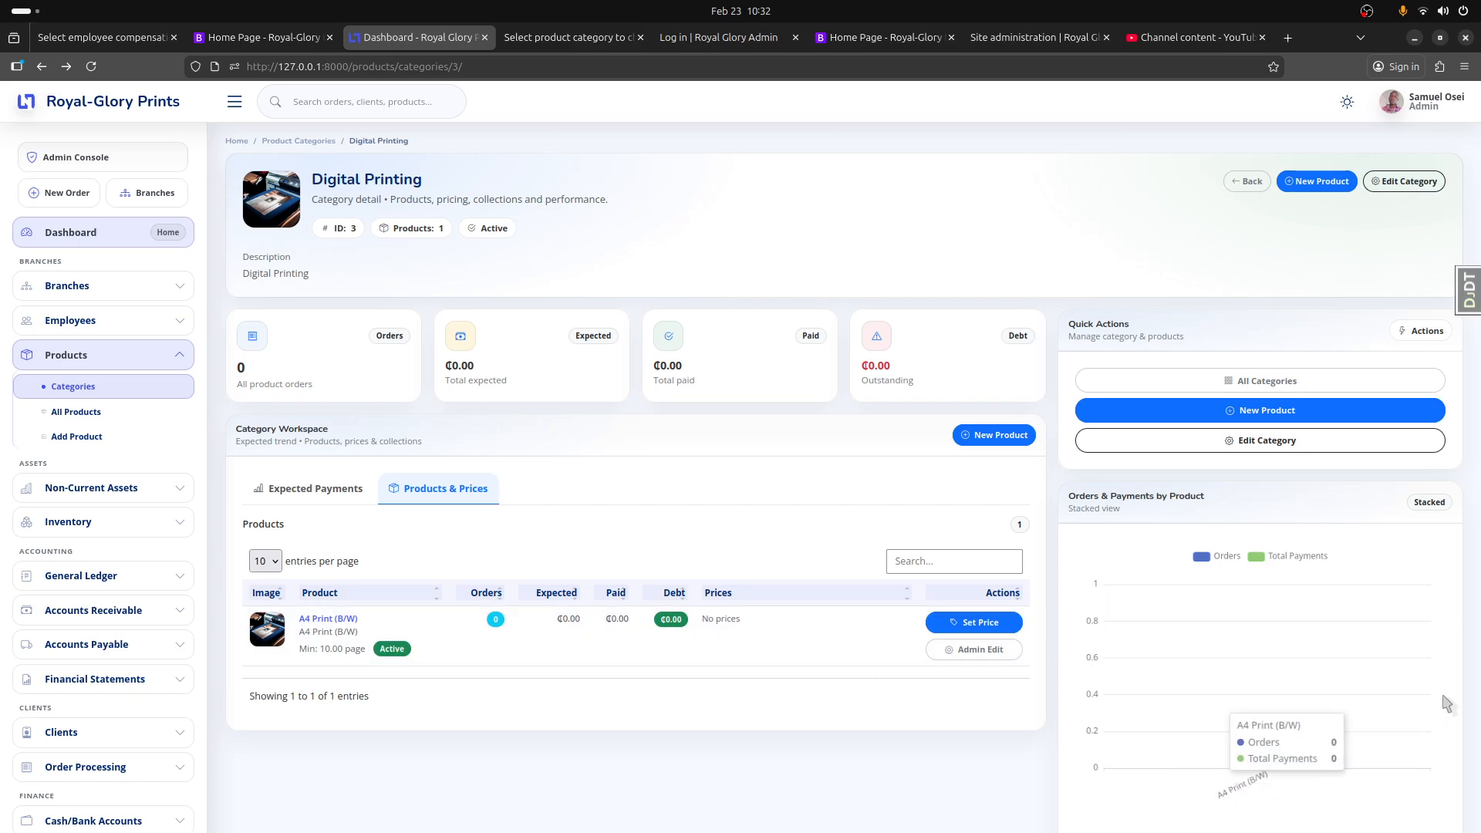
Step: Start a new price with A4 Print (B/W) as the product and Kumasi as the branch
left_click(973, 624)
left_click(333, 252)
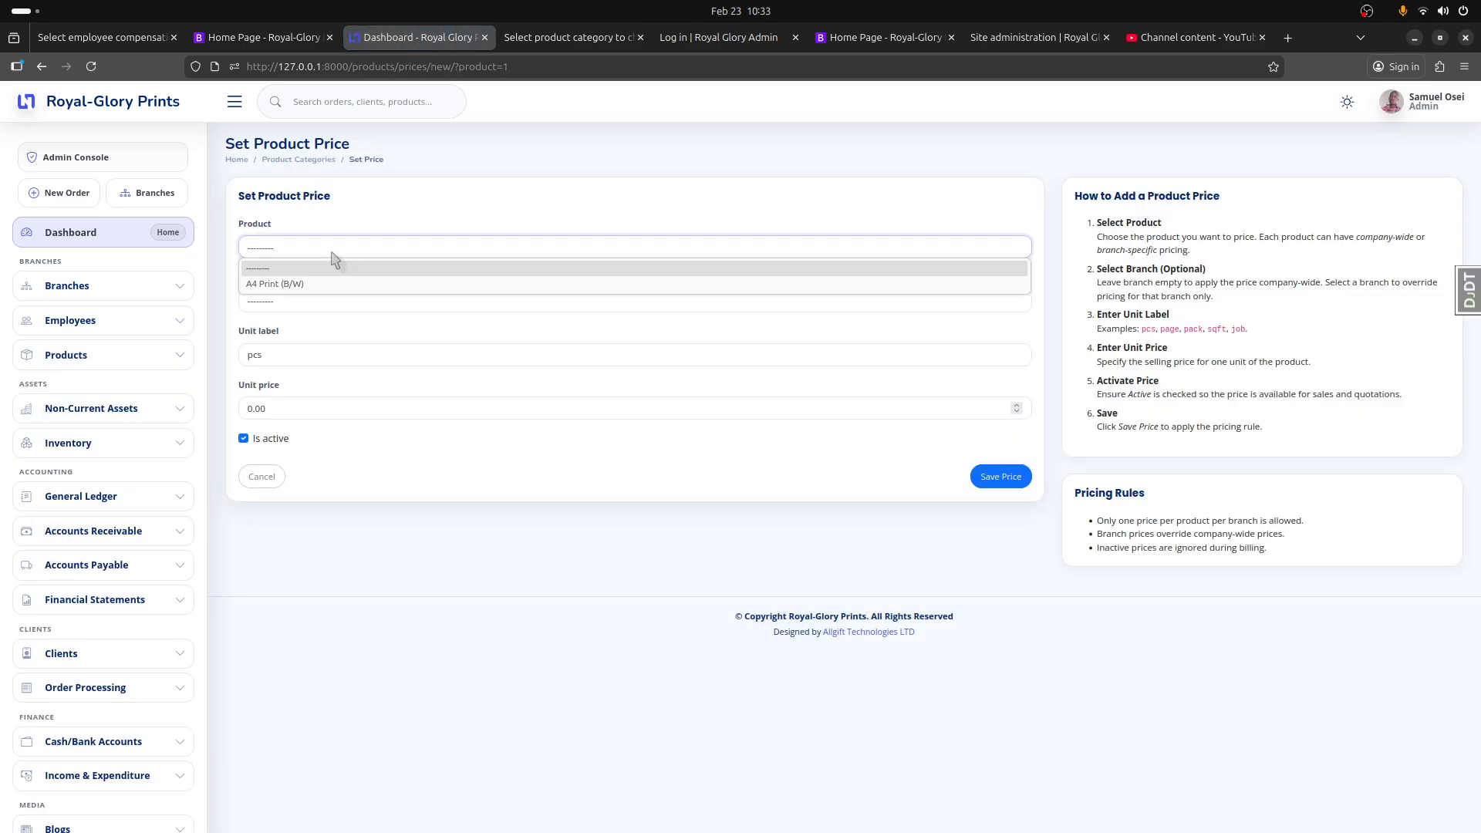
left_click(332, 284)
left_click(293, 305)
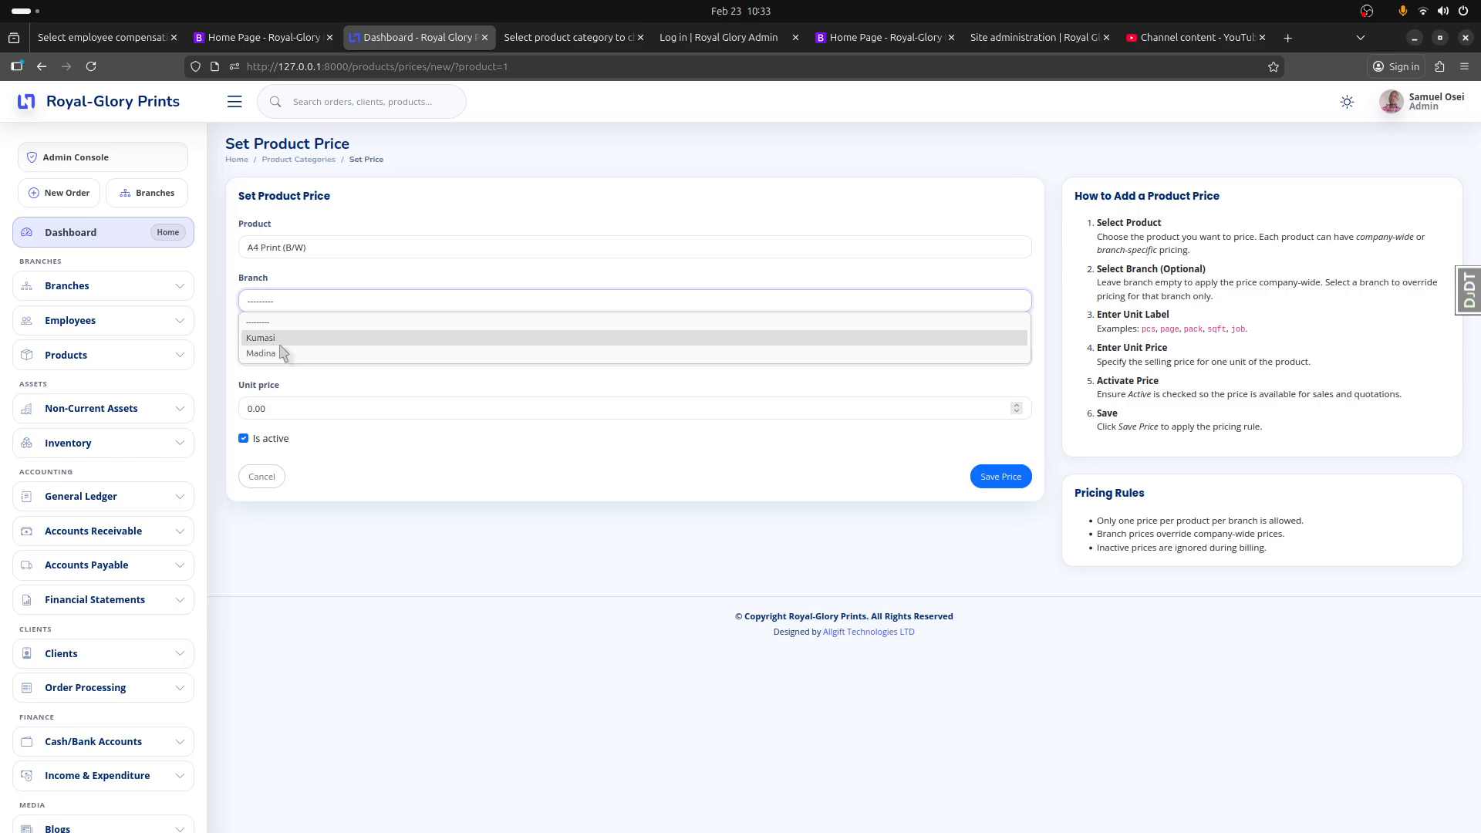
left_click(285, 339)
Step: Set the Kumasi price's unit label to "page" and its unit price to 0.50, and save the price
left_click_drag(268, 356, 232, 353)
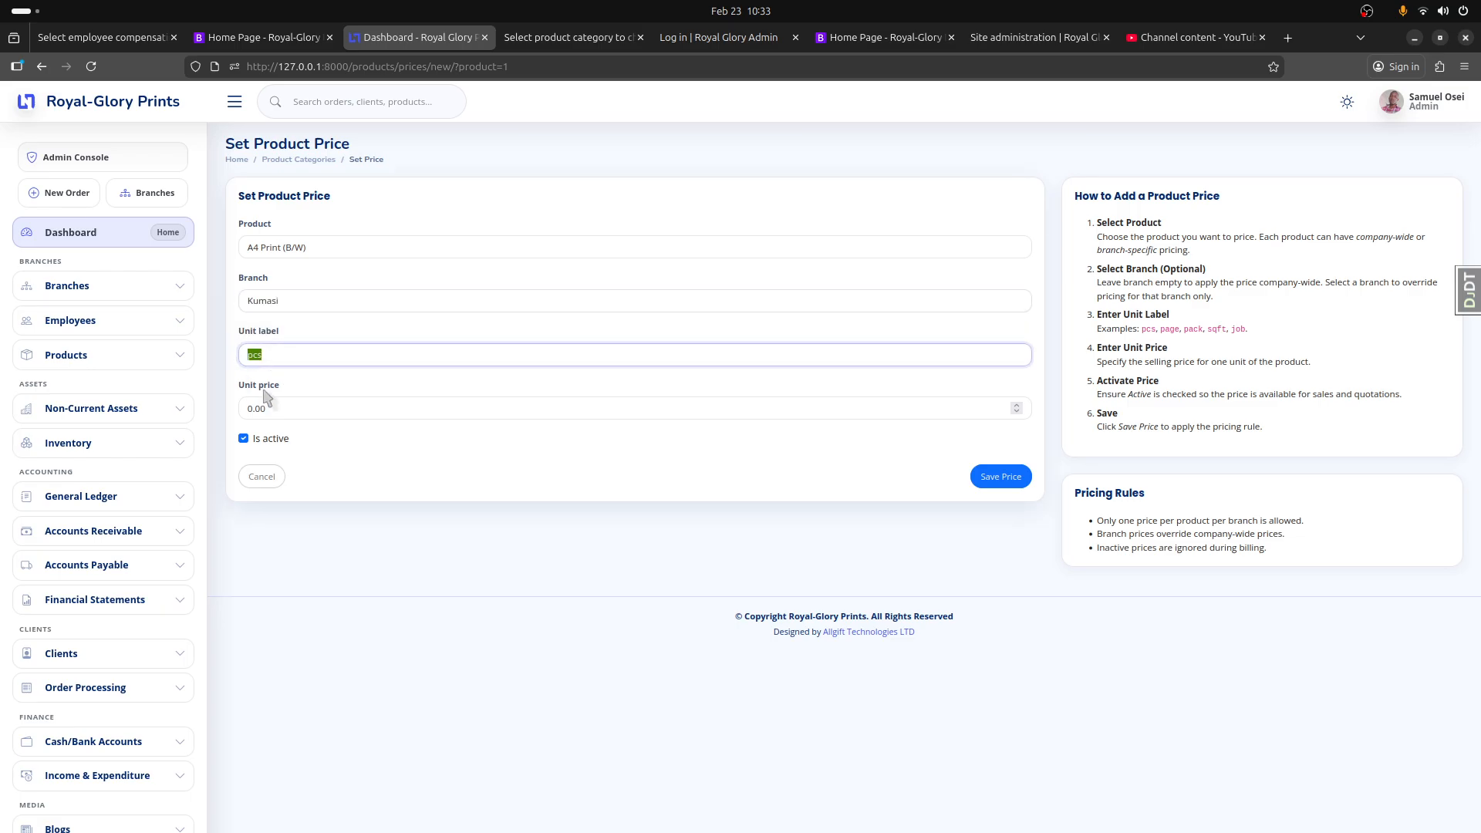
type("page")
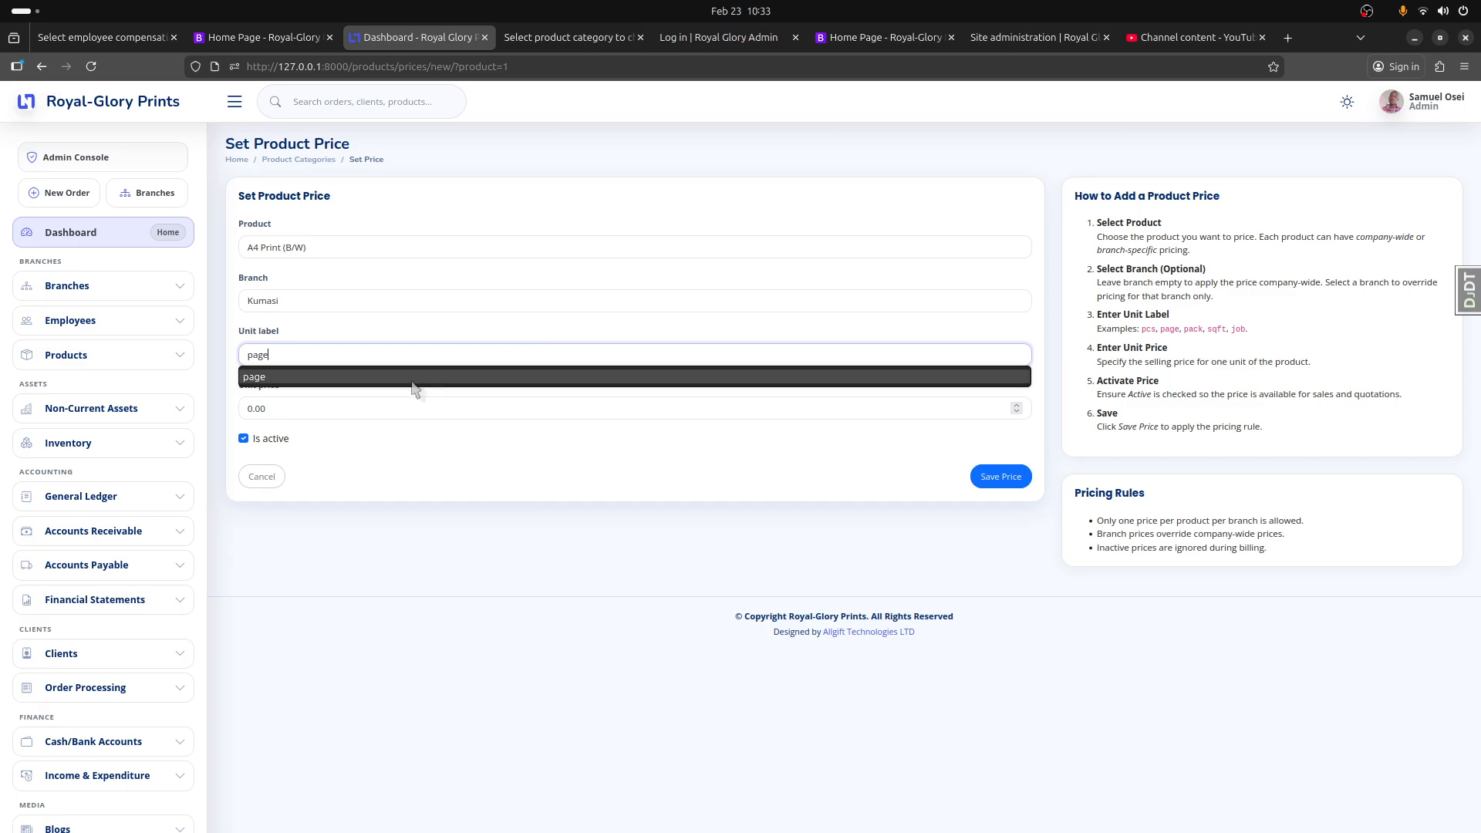
left_click_drag(266, 407, 226, 404)
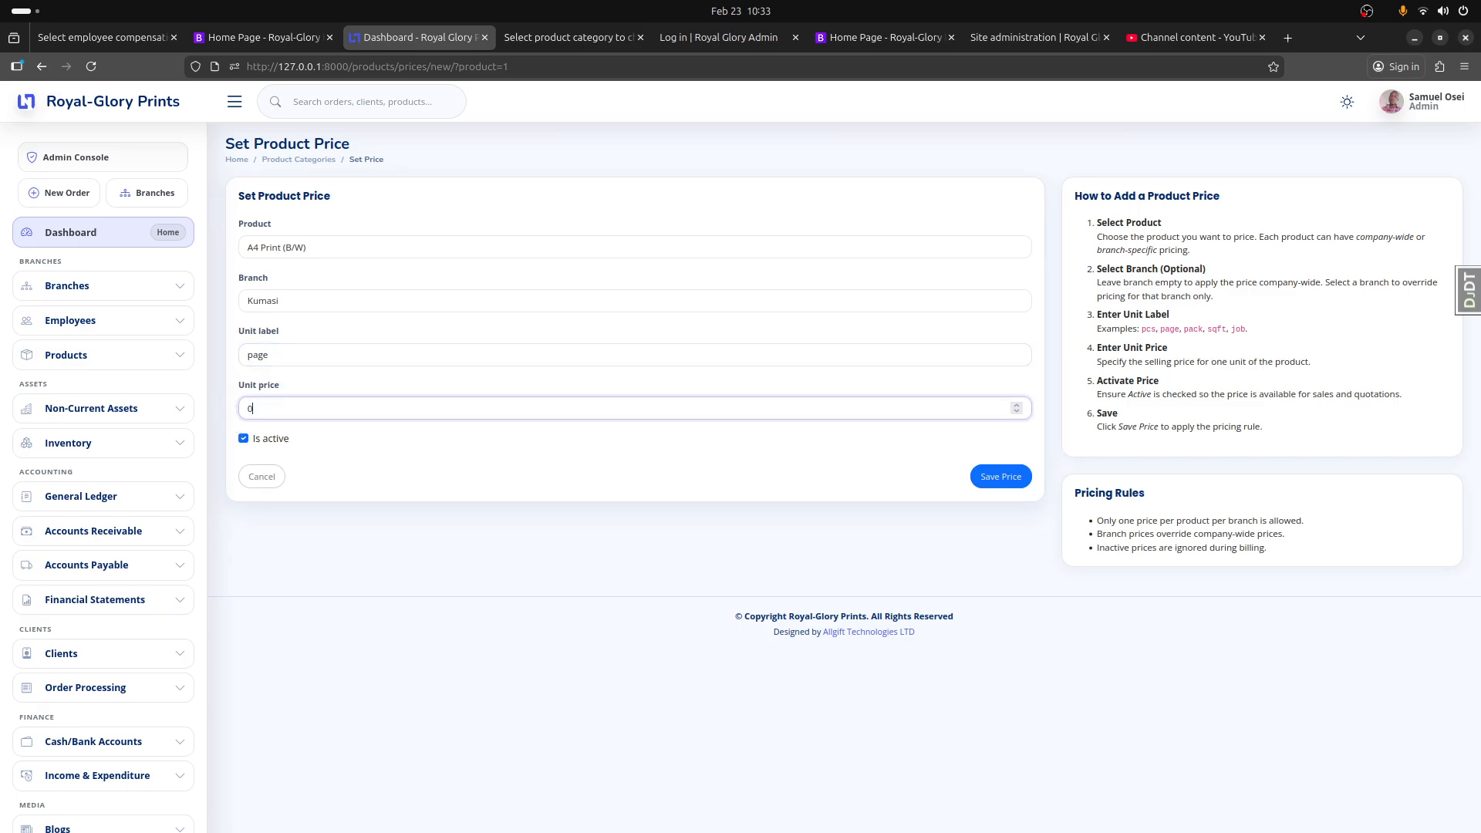
left_click(1013, 478)
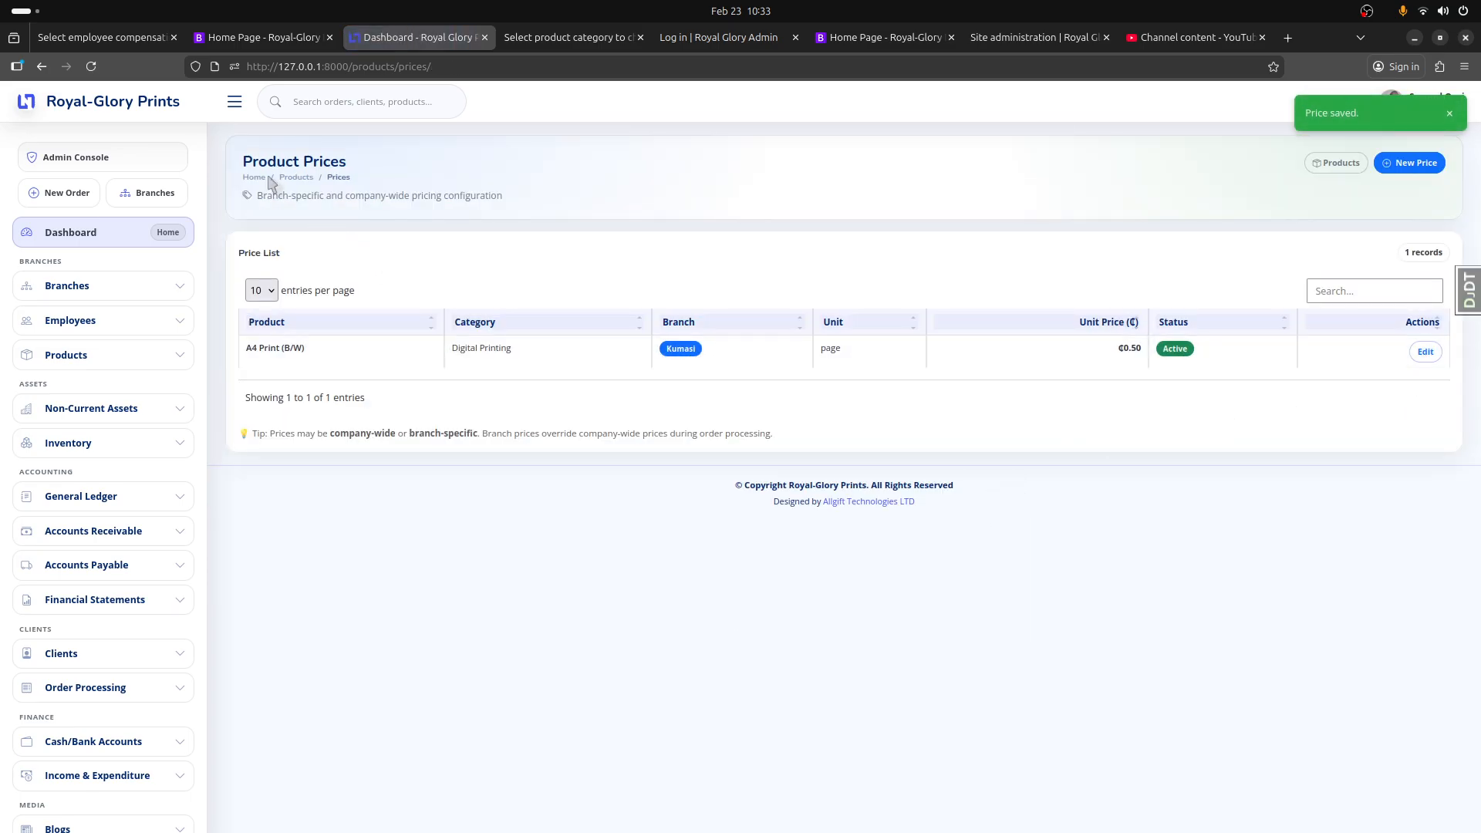
Step: From the products catalog, add another price with A4 Print (B/W) as the product and Madina as the branch
left_click(296, 177)
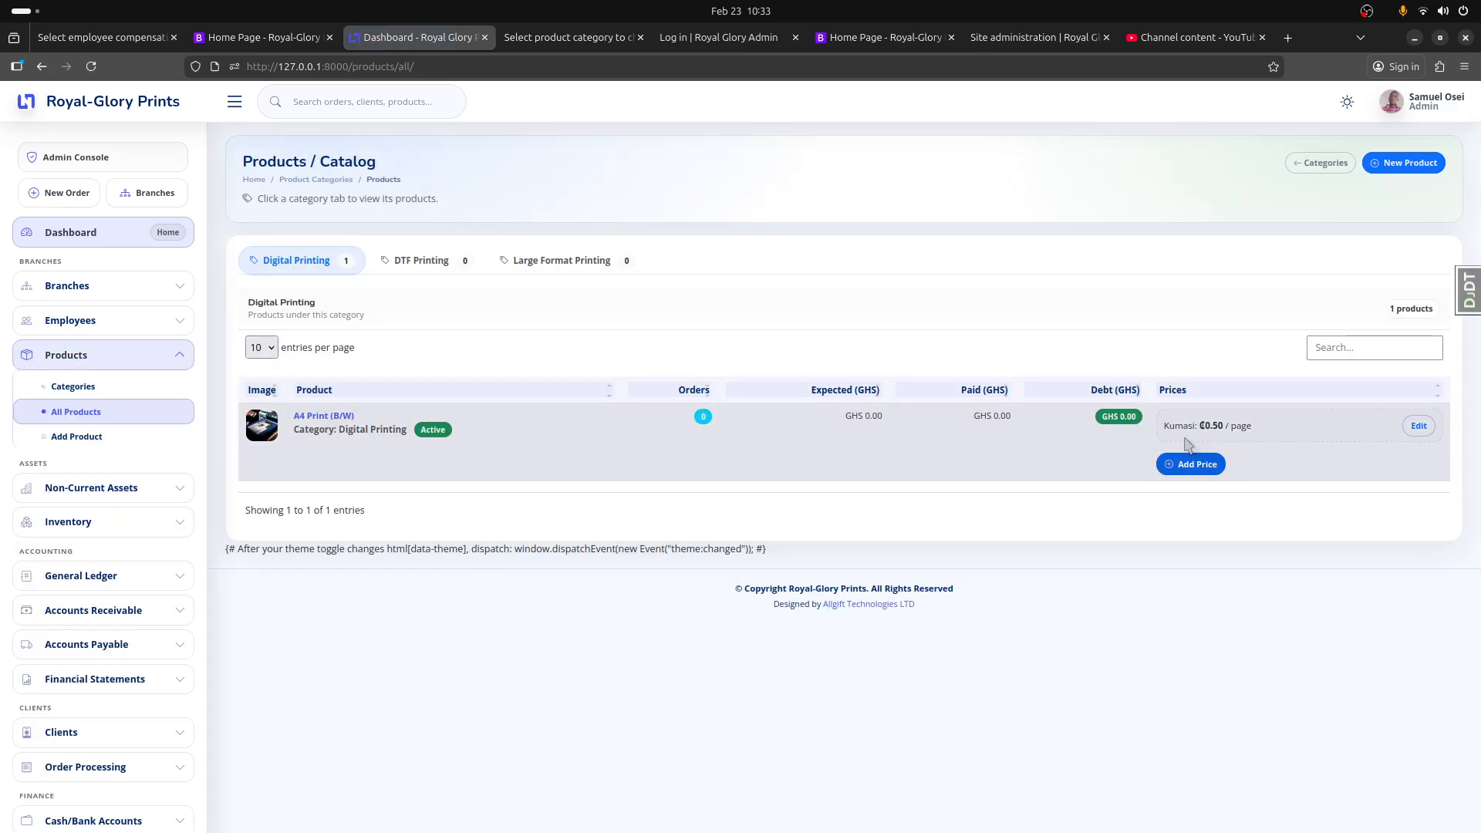
left_click(1188, 464)
left_click(287, 245)
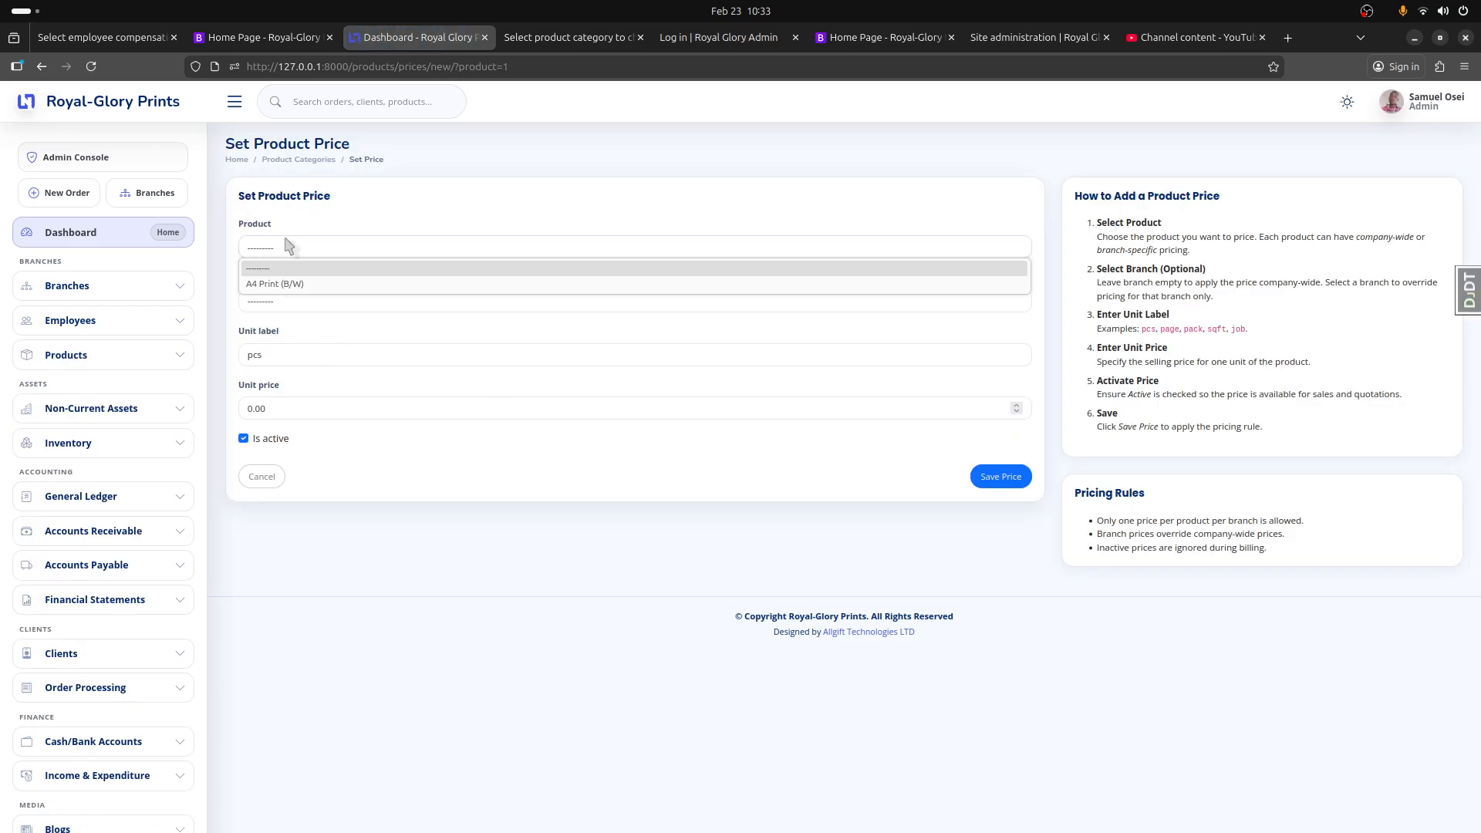
left_click(295, 282)
left_click(276, 305)
left_click(273, 355)
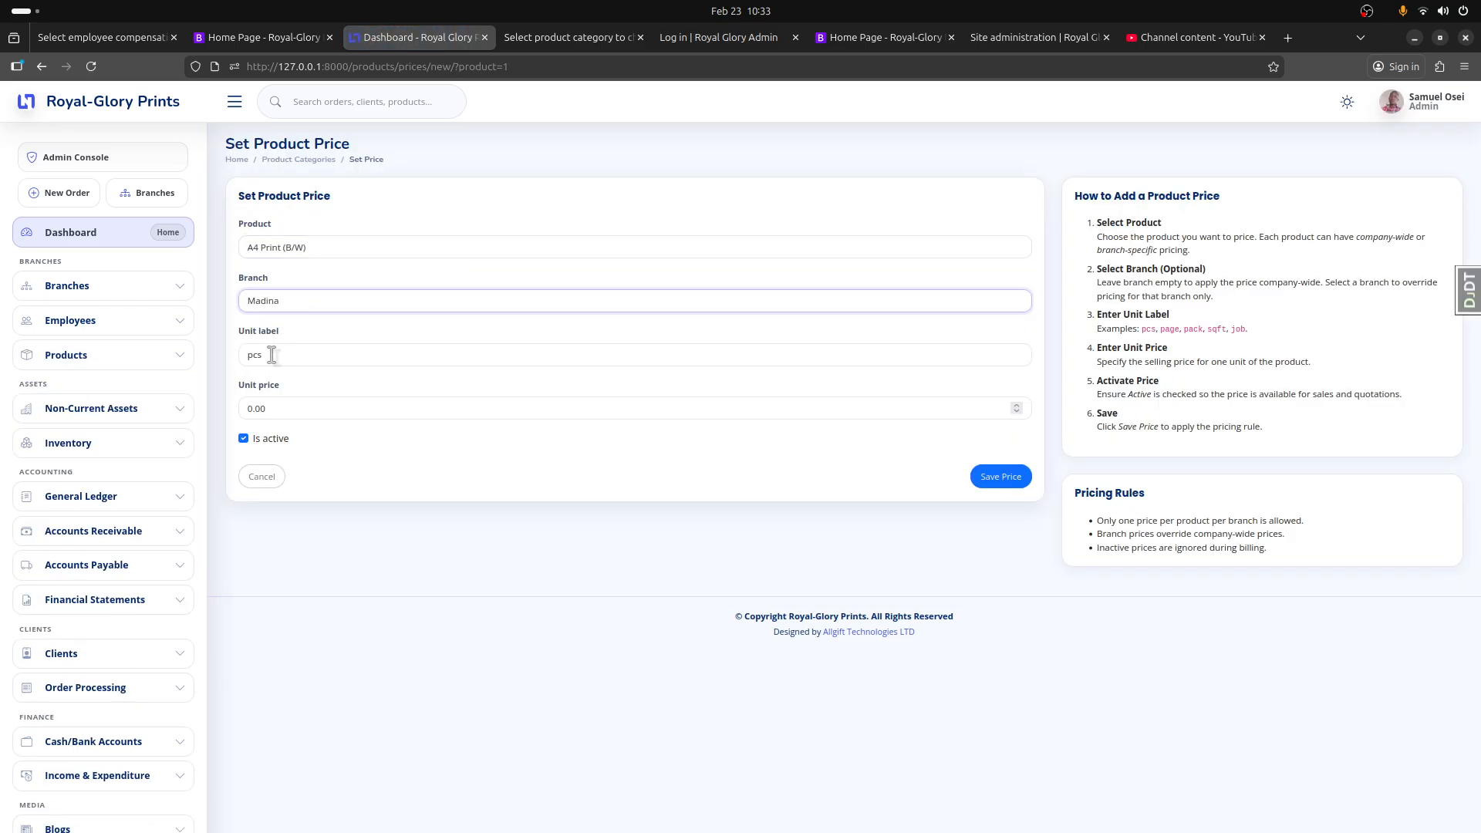
Step: Set the Madina price's unit label to "page" and its unit price to 0.40, and save the price
left_click(271, 354)
type("page")
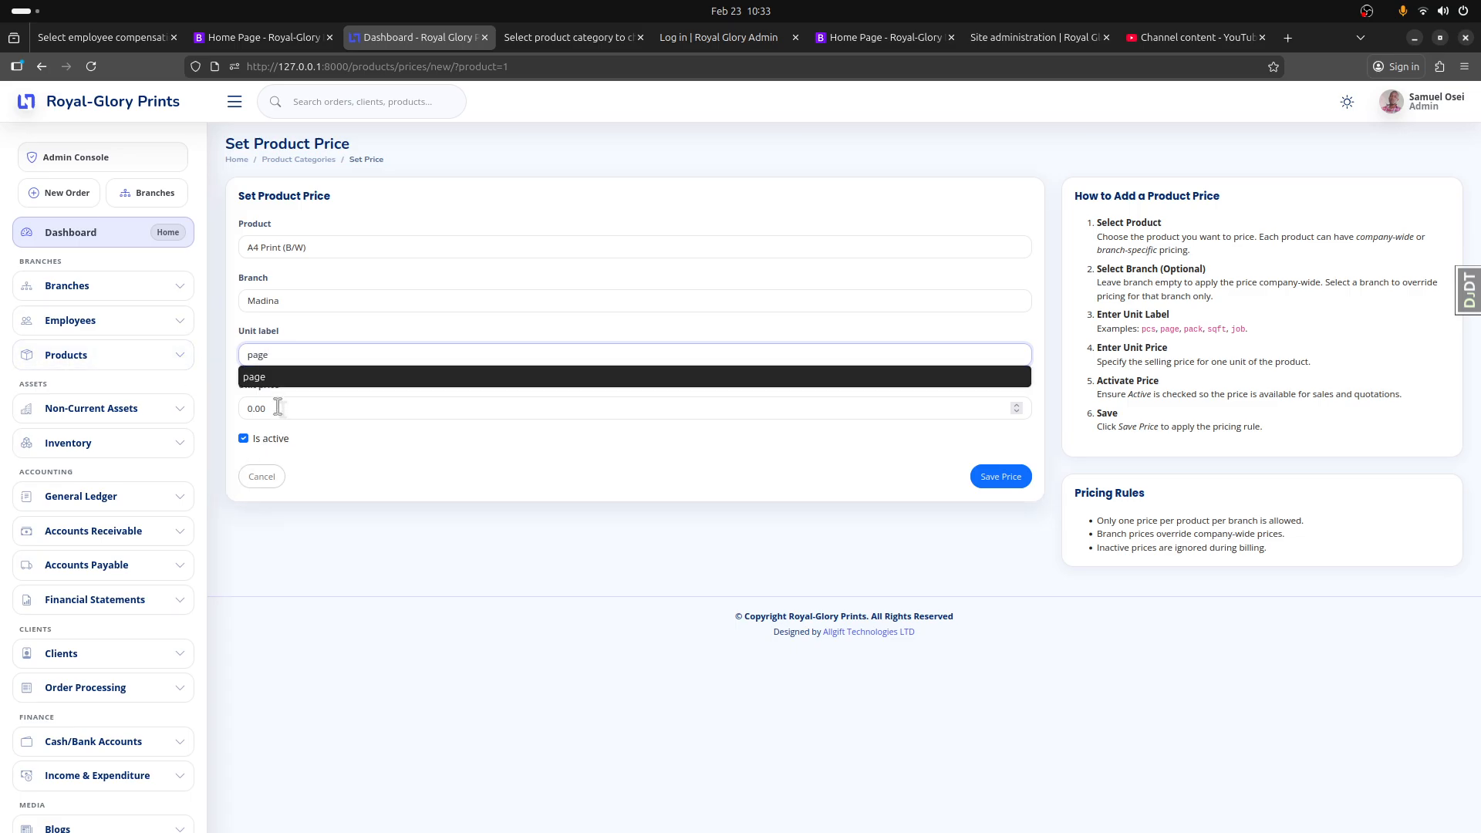
left_click_drag(277, 407, 243, 404)
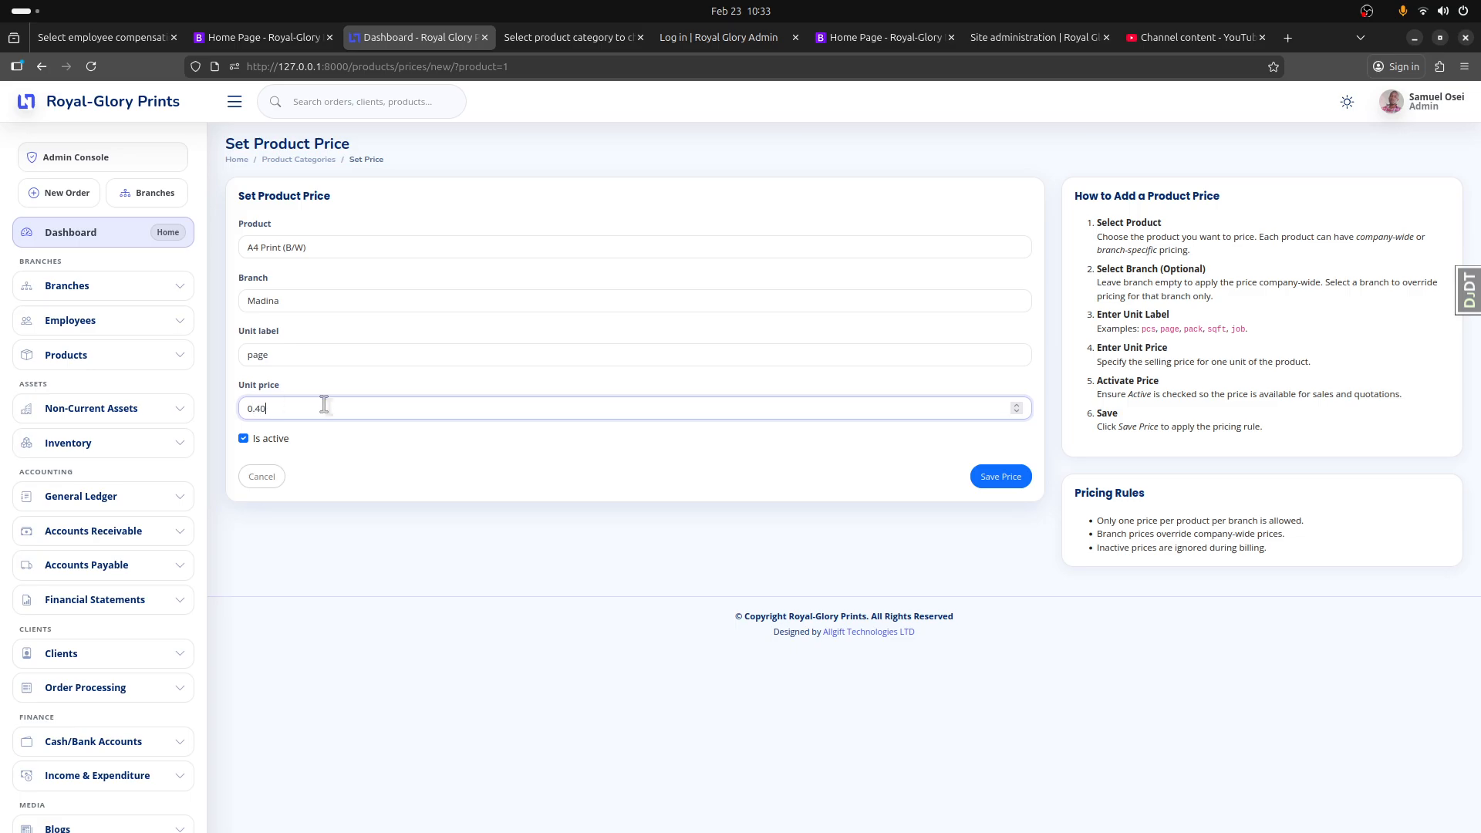
left_click(1000, 476)
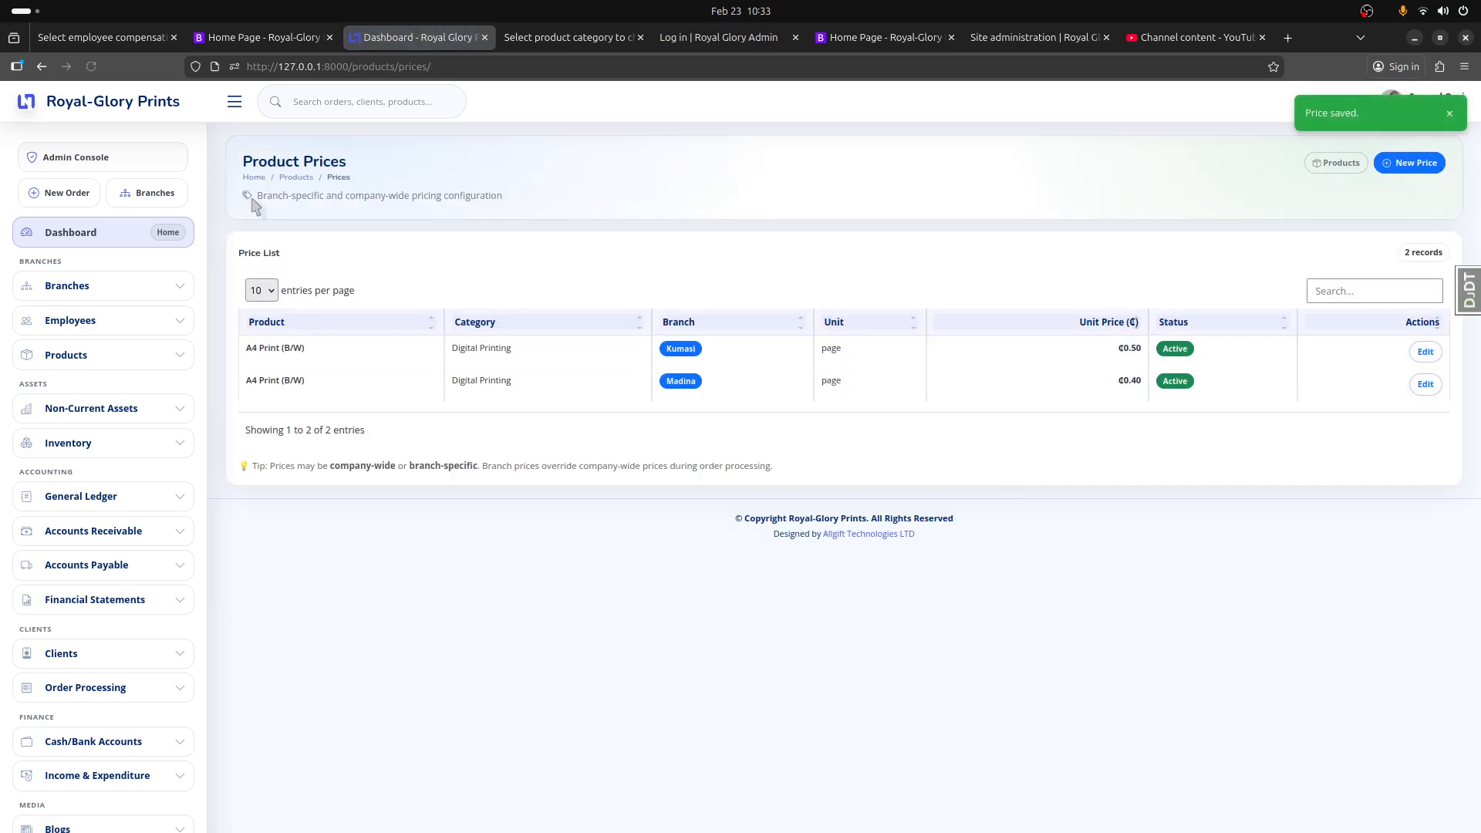
Step: From the dashboard's product summary, open the Digital Printing category and review its products and prices and its expected payments
left_click(160, 118)
scroll(308, 519, "down", 2)
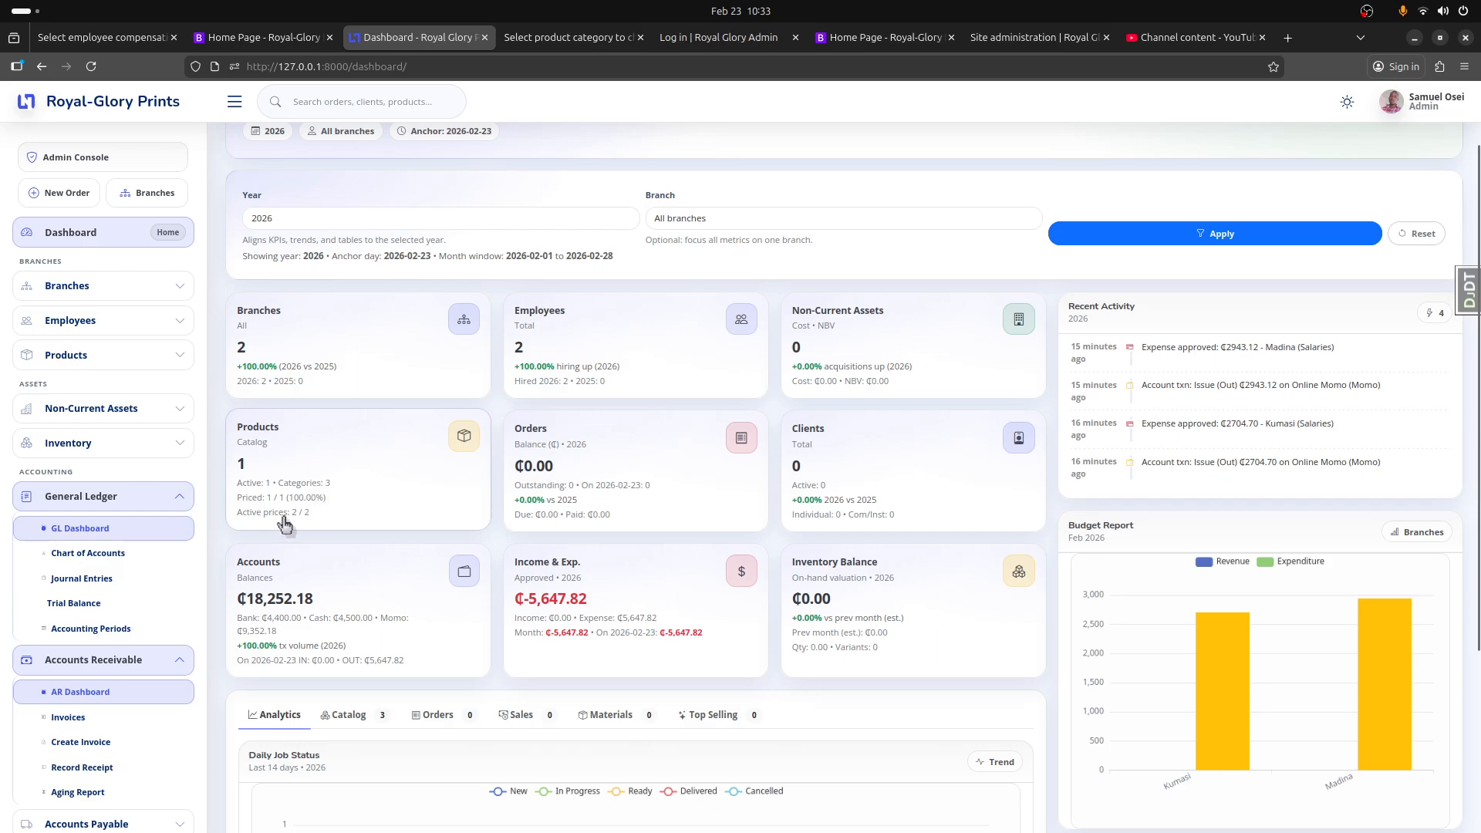
left_click(292, 525)
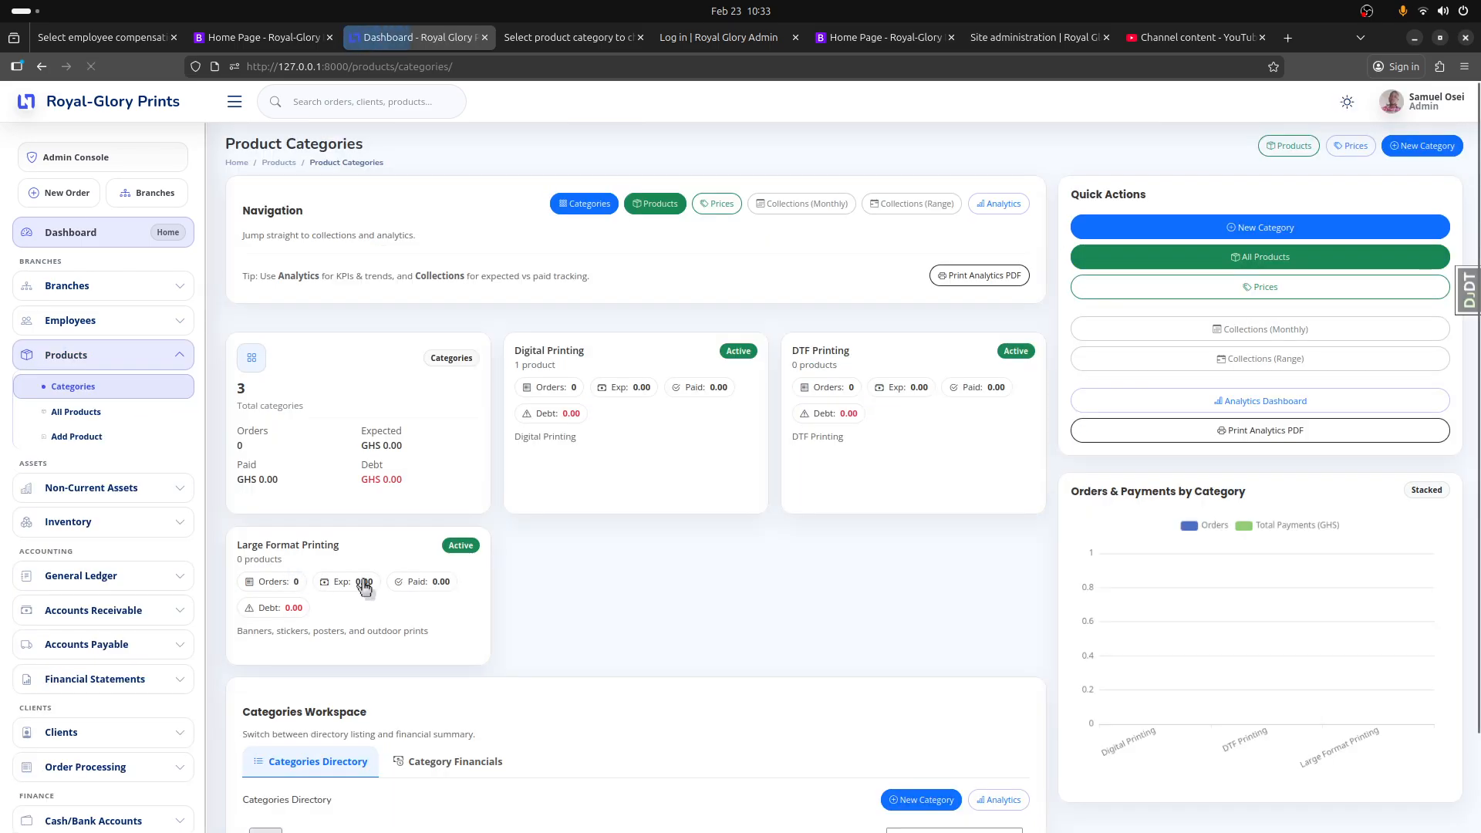
scroll(389, 590, "down", 2)
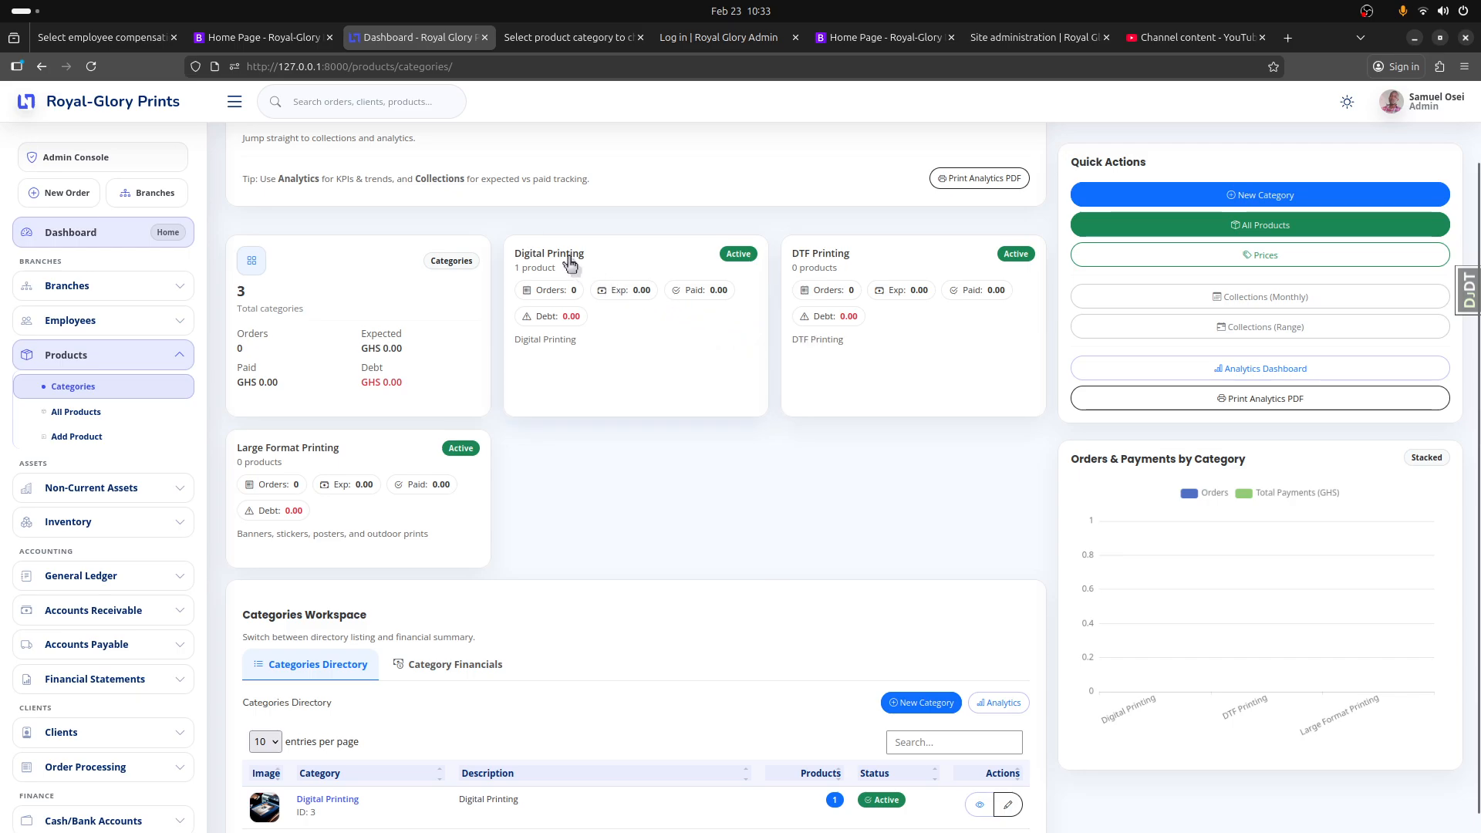
left_click(557, 295)
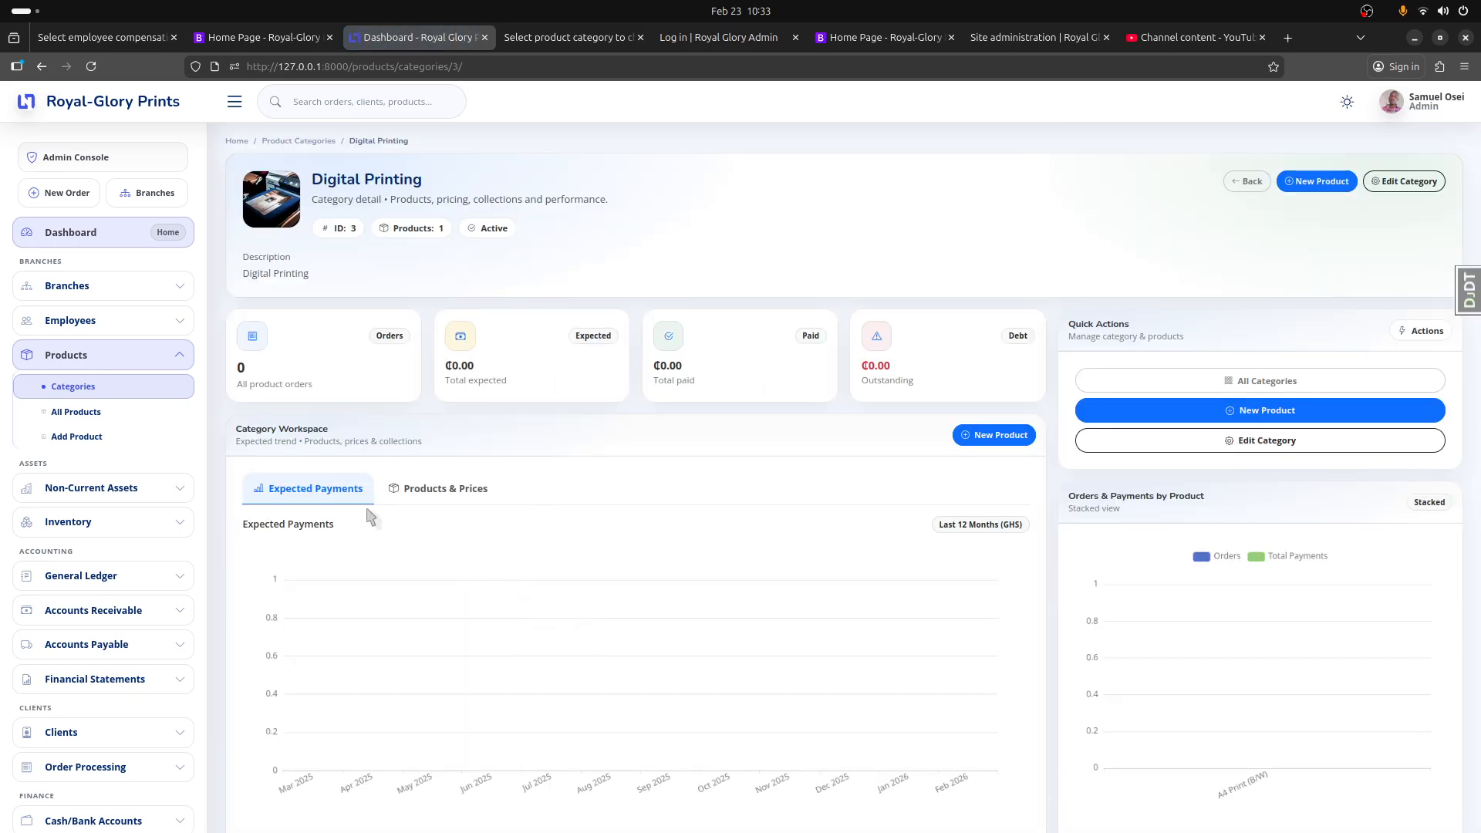
left_click(441, 494)
left_click(291, 489)
Step: Return to the dashboard and reopen Digital Printing from the categories directory to check the branch prices of A4 Print (B/W)
left_click(123, 105)
scroll(849, 580, "down", 3)
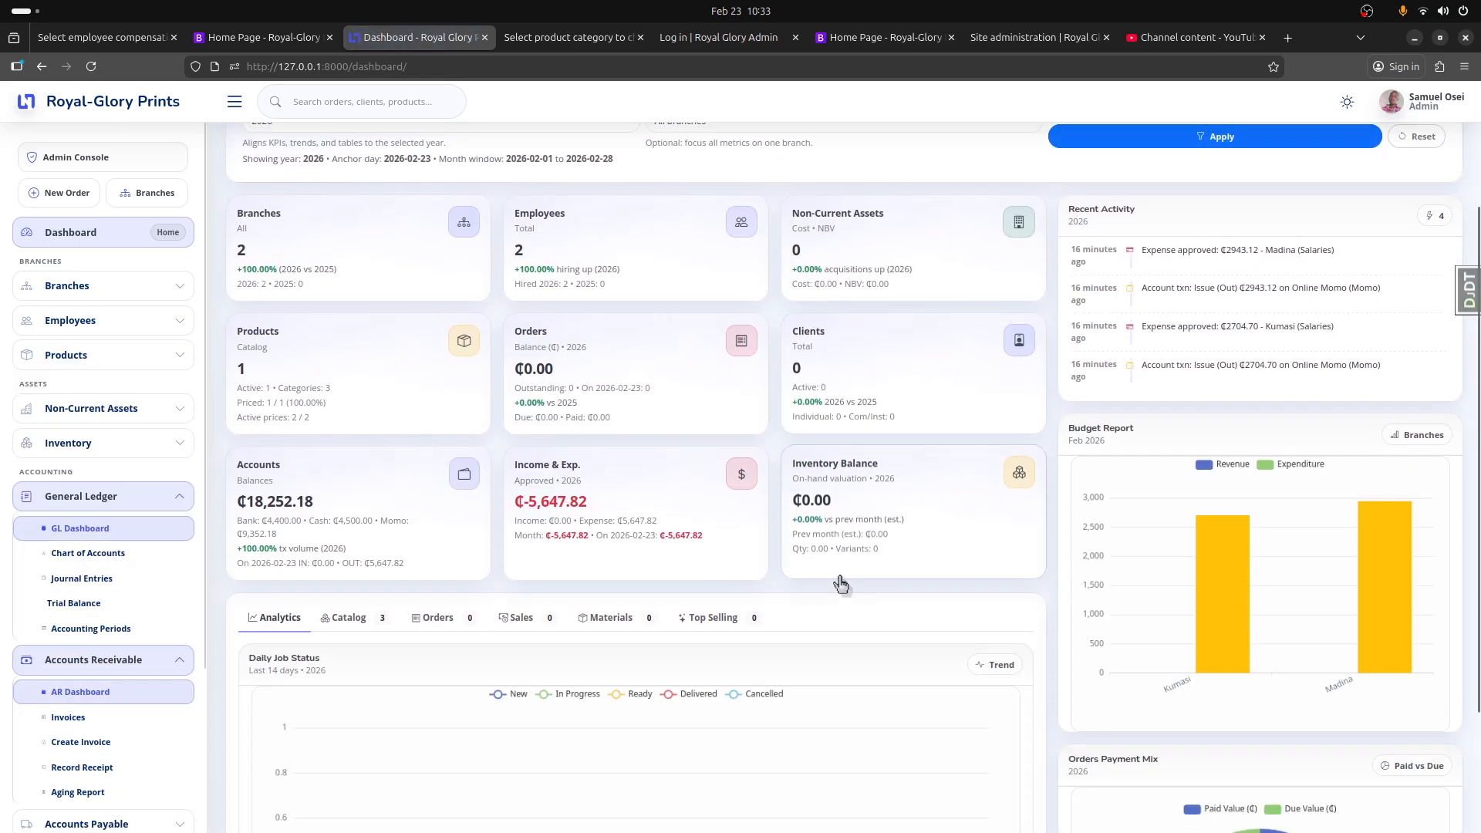
left_click(338, 414)
scroll(953, 822, "down", 2)
scroll(953, 822, "down", 2)
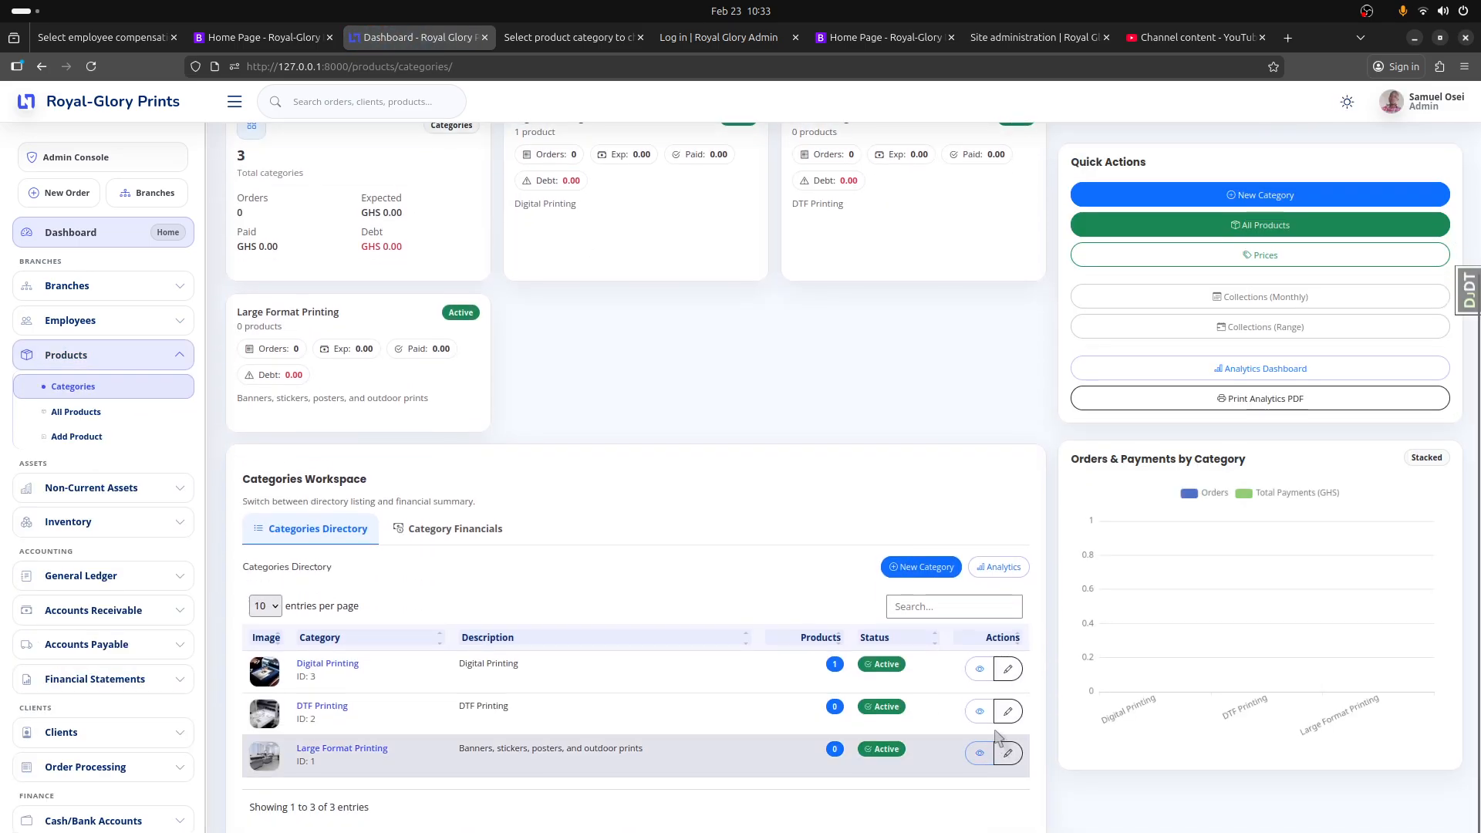
left_click(330, 662)
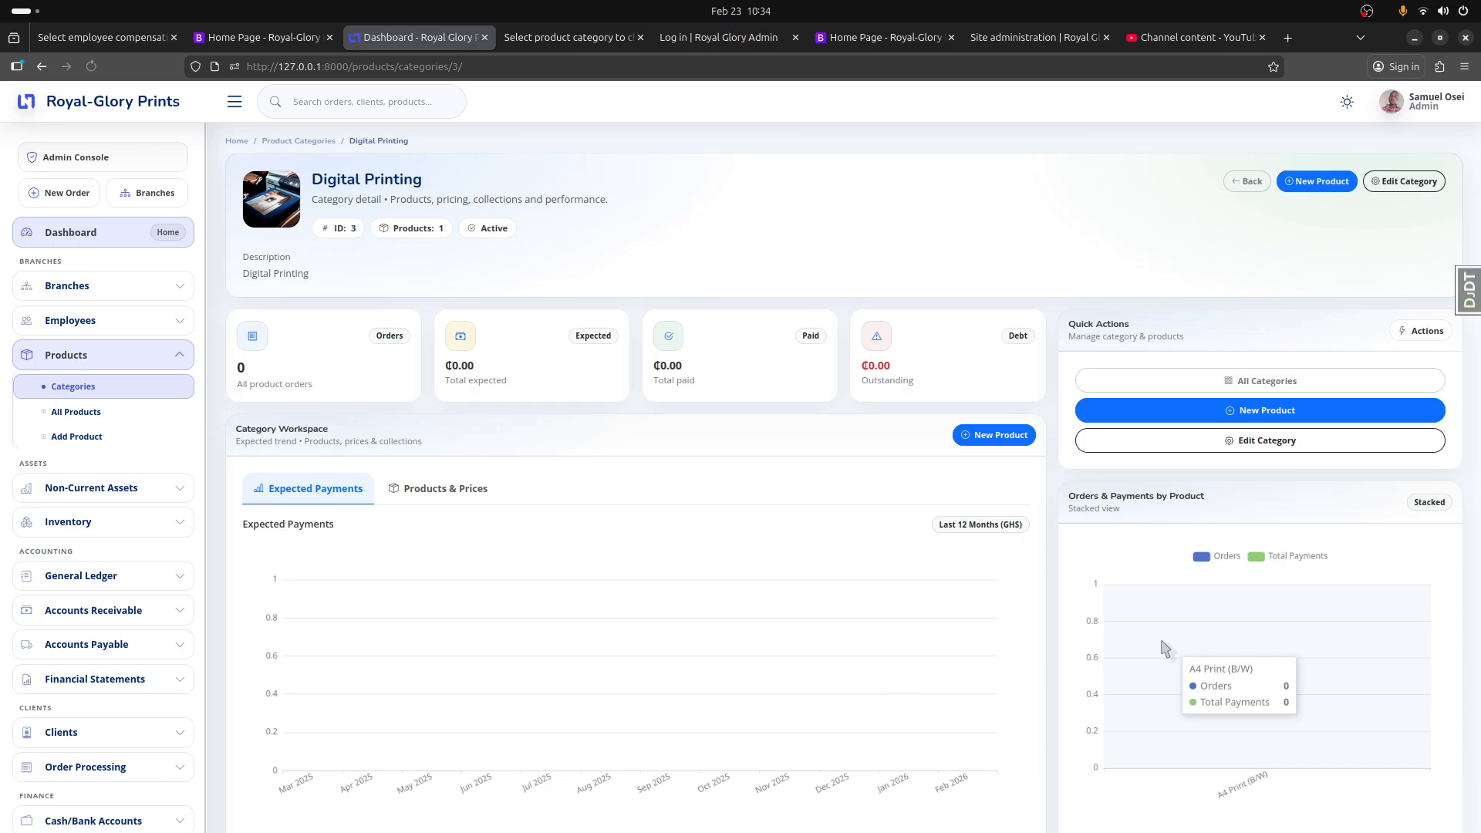
left_click(402, 489)
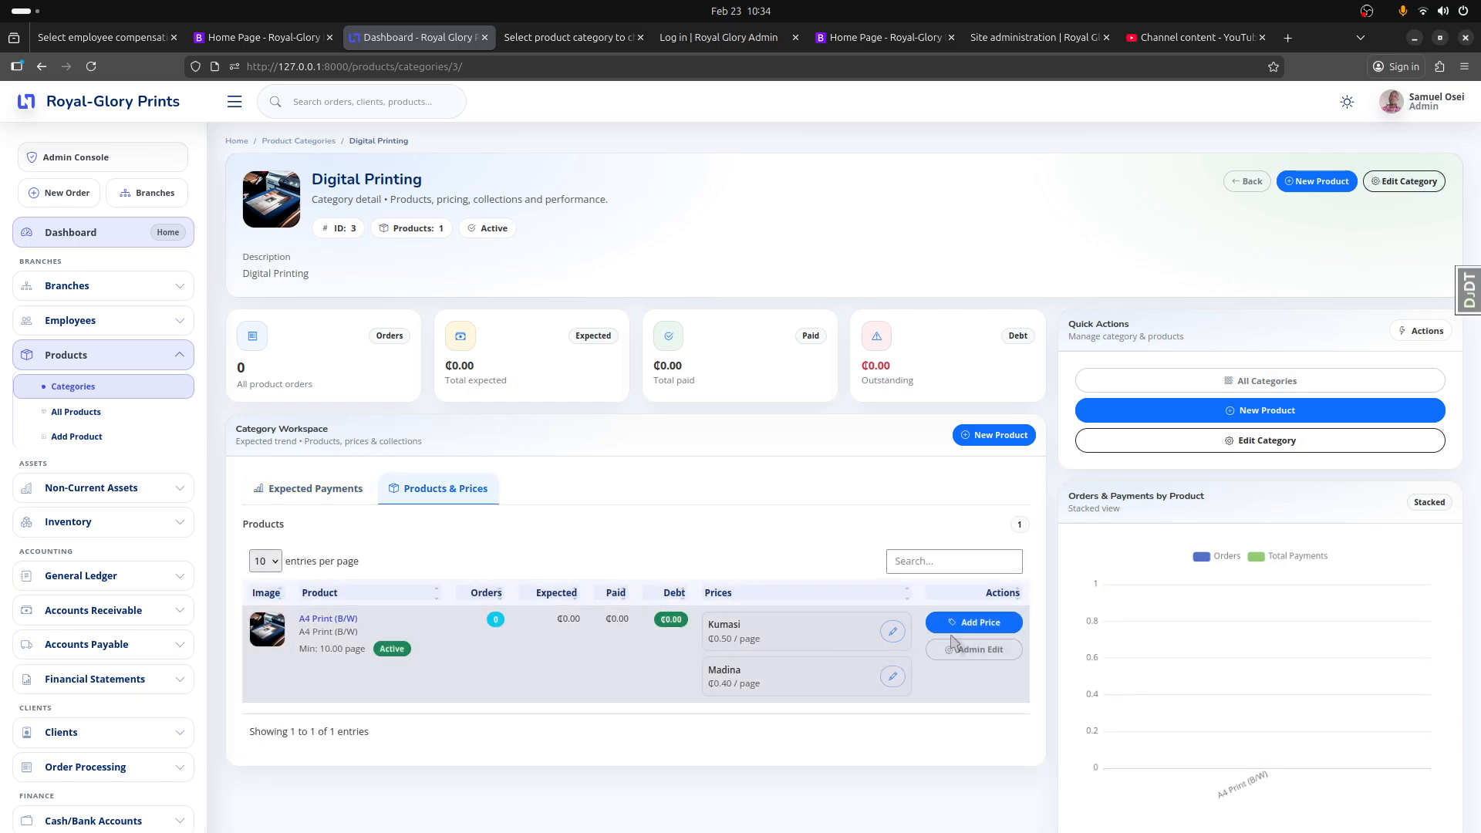
Step: Open the Kumasi price of A4 Print (B/W) for editing, save it without changes, and return to the dashboard
left_click(893, 632)
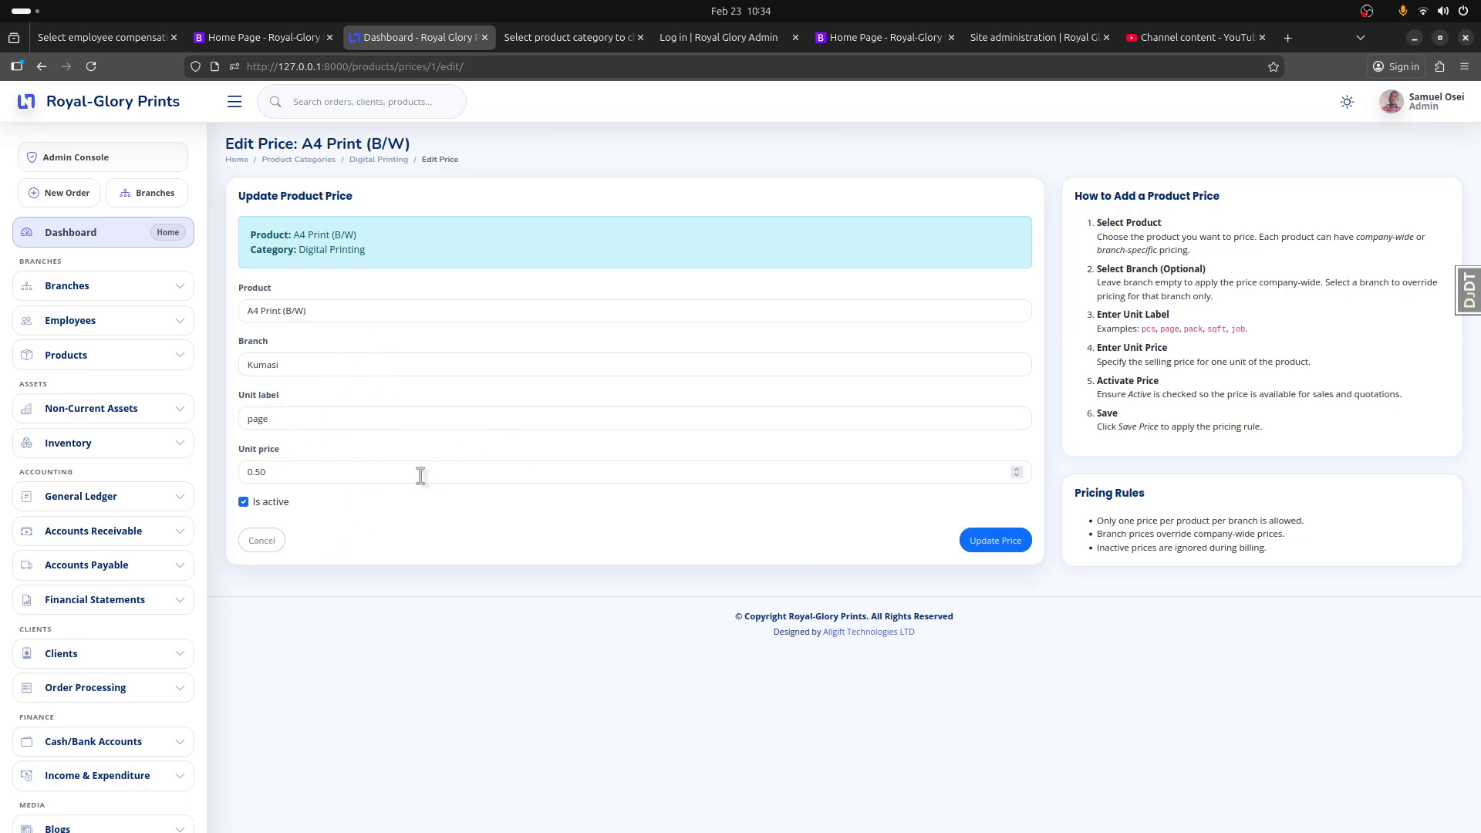
left_click(1000, 547)
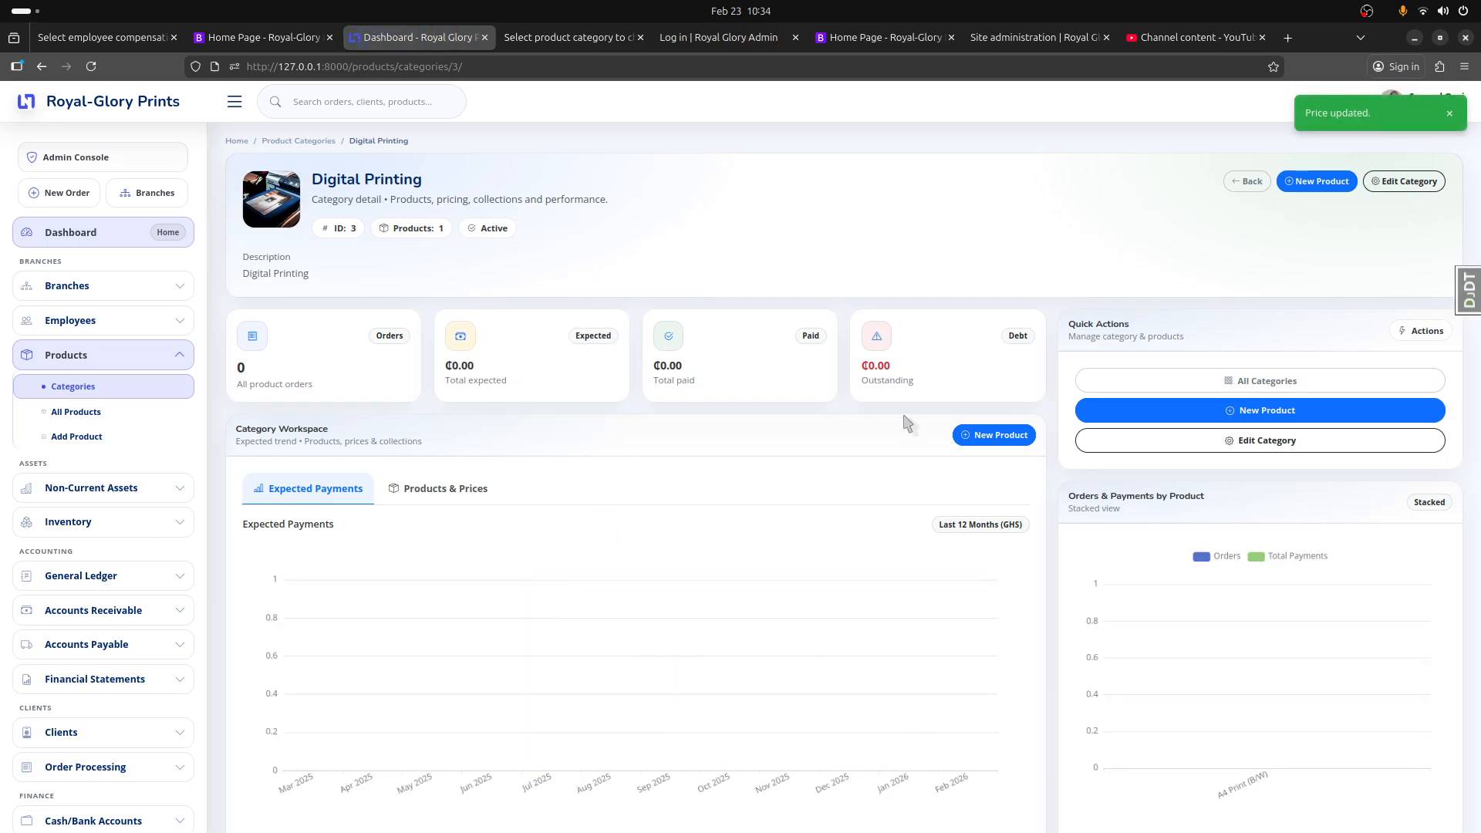
left_click(120, 107)
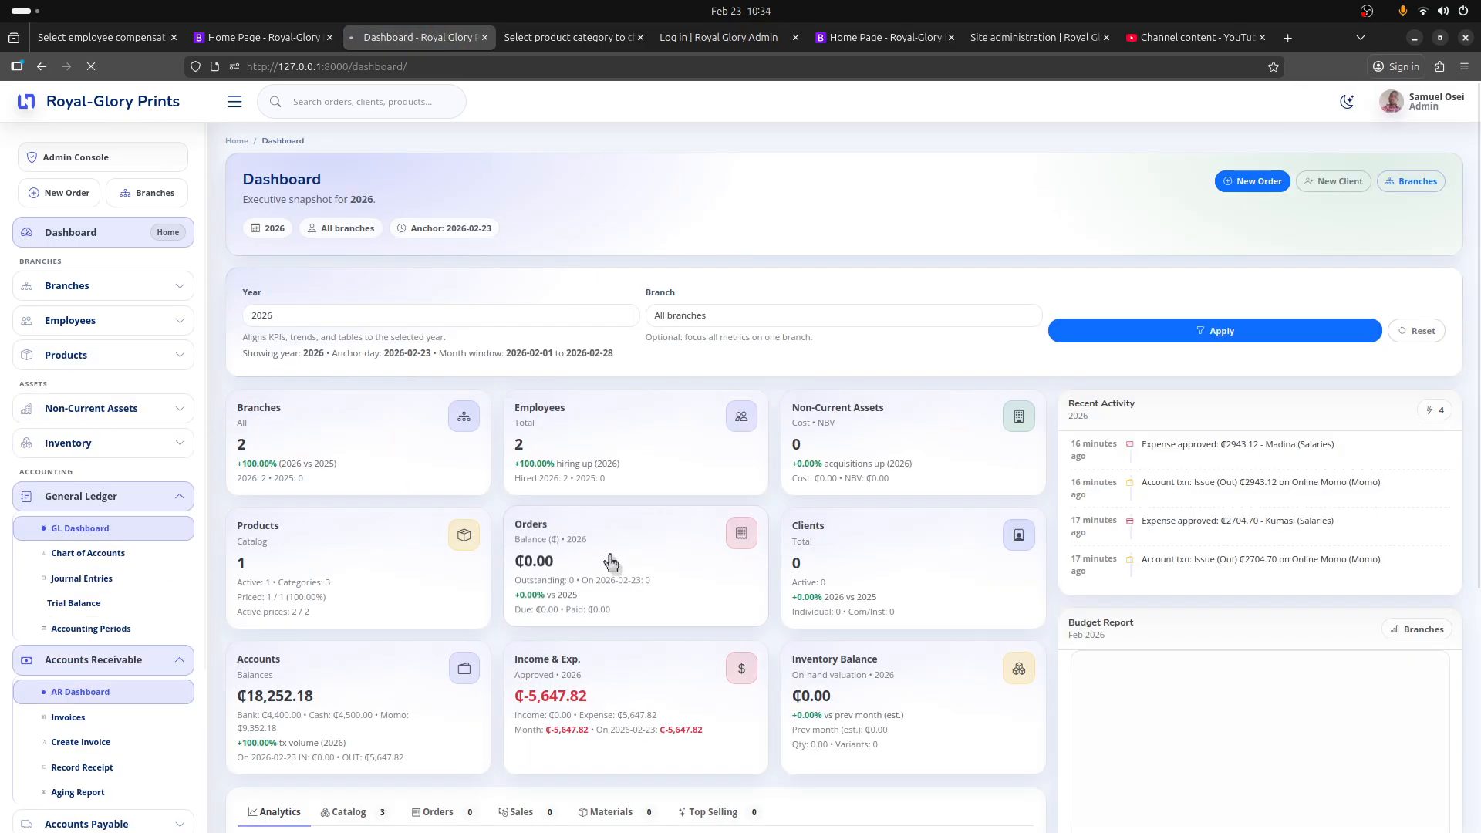